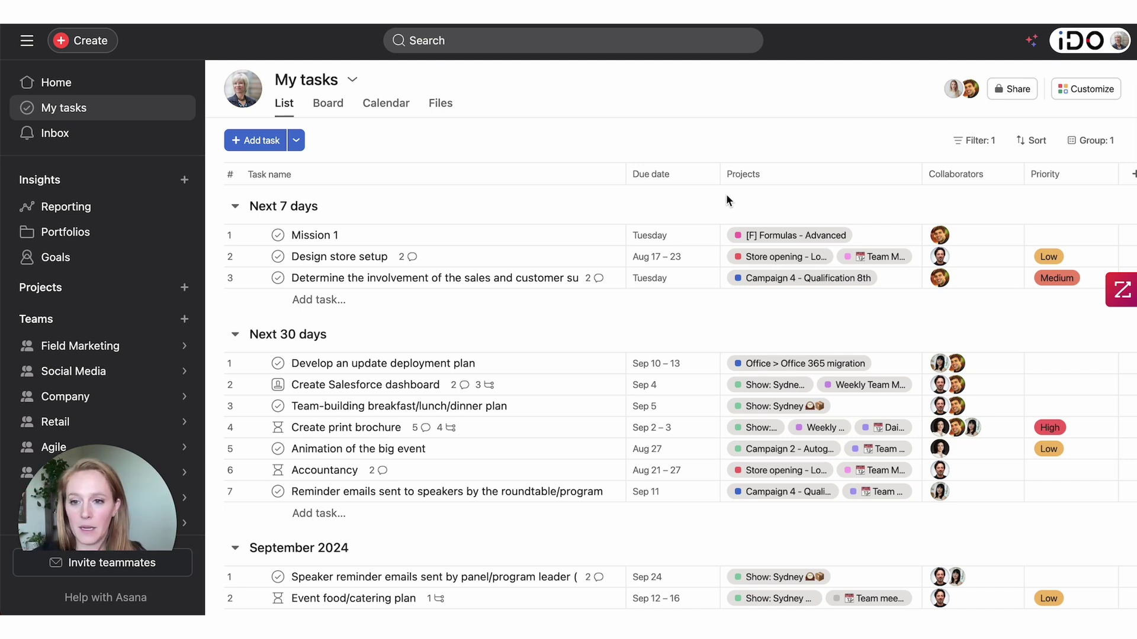
# Step: Create a custom rule for My tasks with the trigger "Task is no longer blocked"
pyautogui.click(1083, 92)
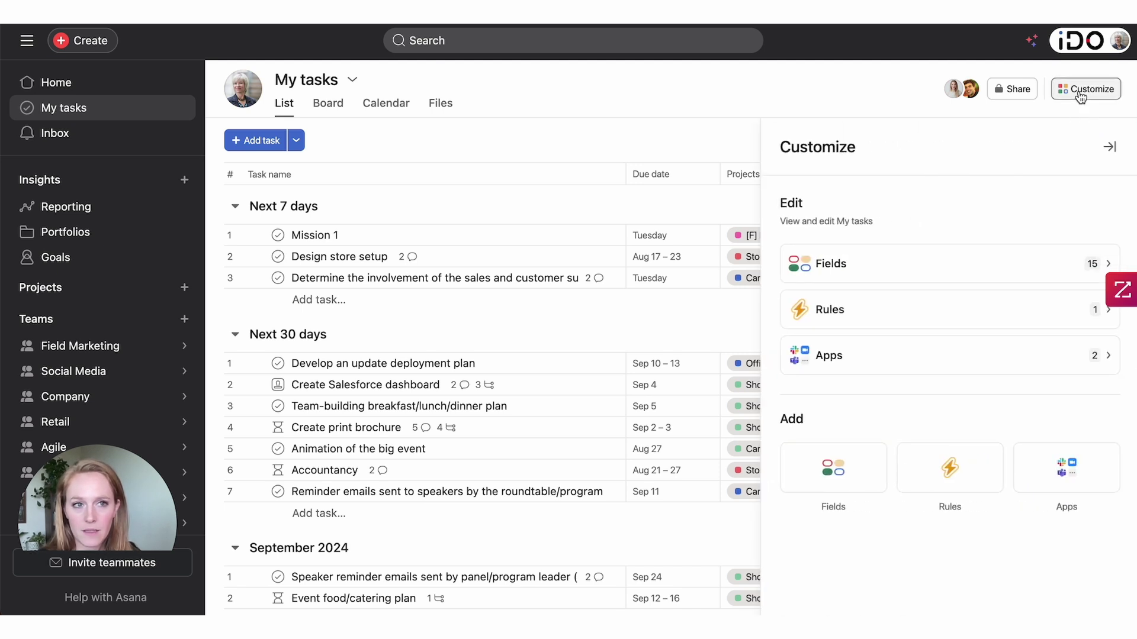
pyautogui.click(949, 476)
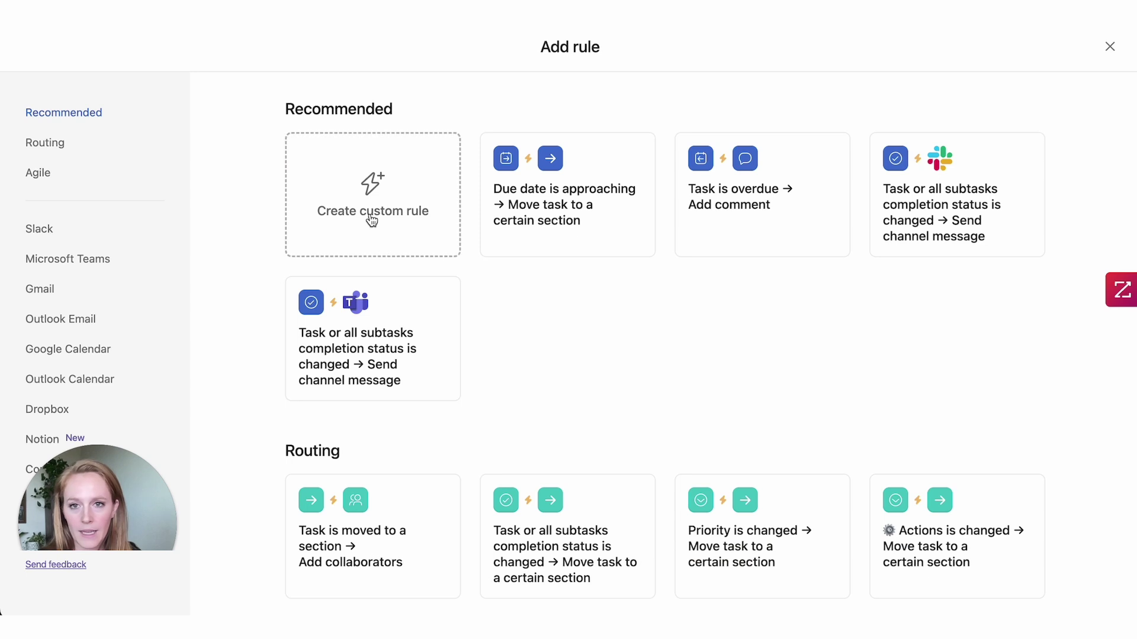
pyautogui.click(372, 220)
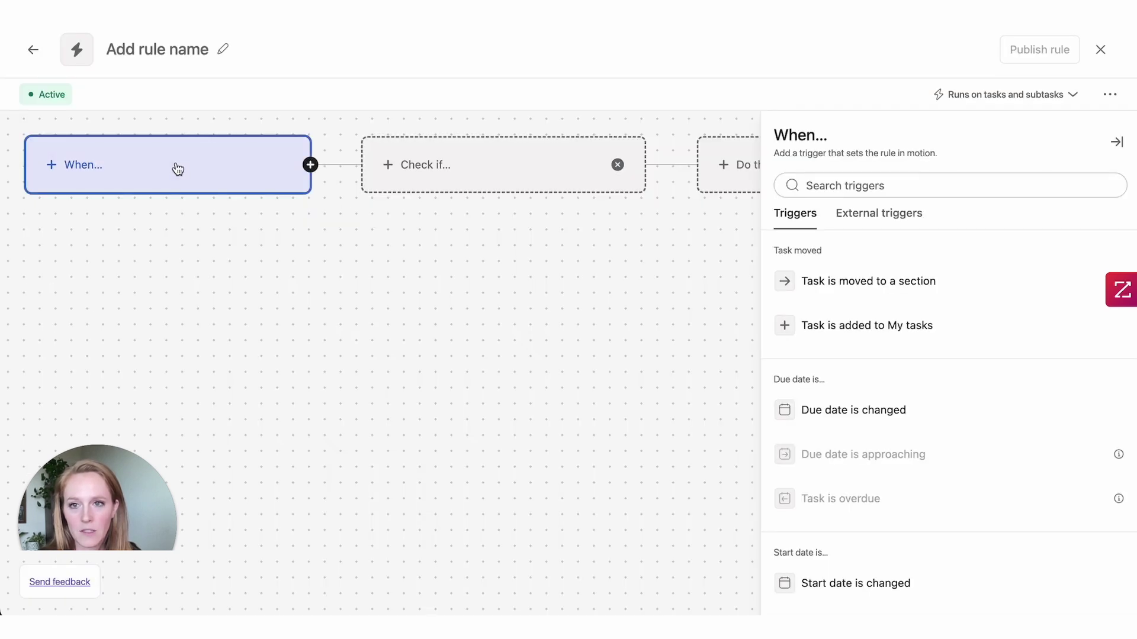
pyautogui.scroll(-5, 898, 367)
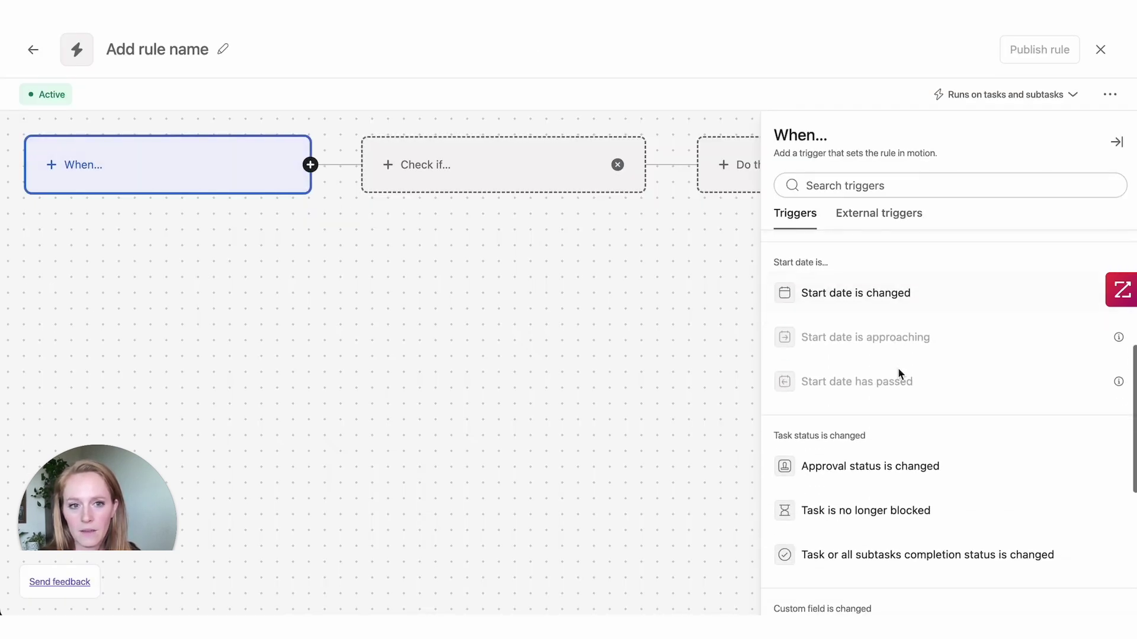
pyautogui.scroll(-2, 897, 373)
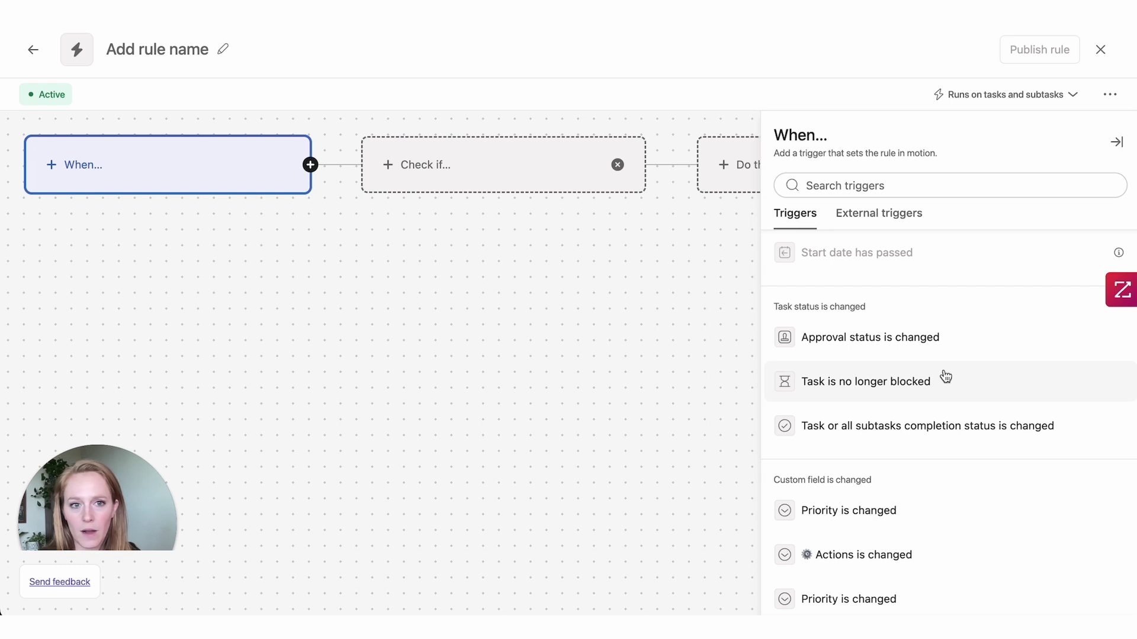
pyautogui.click(868, 381)
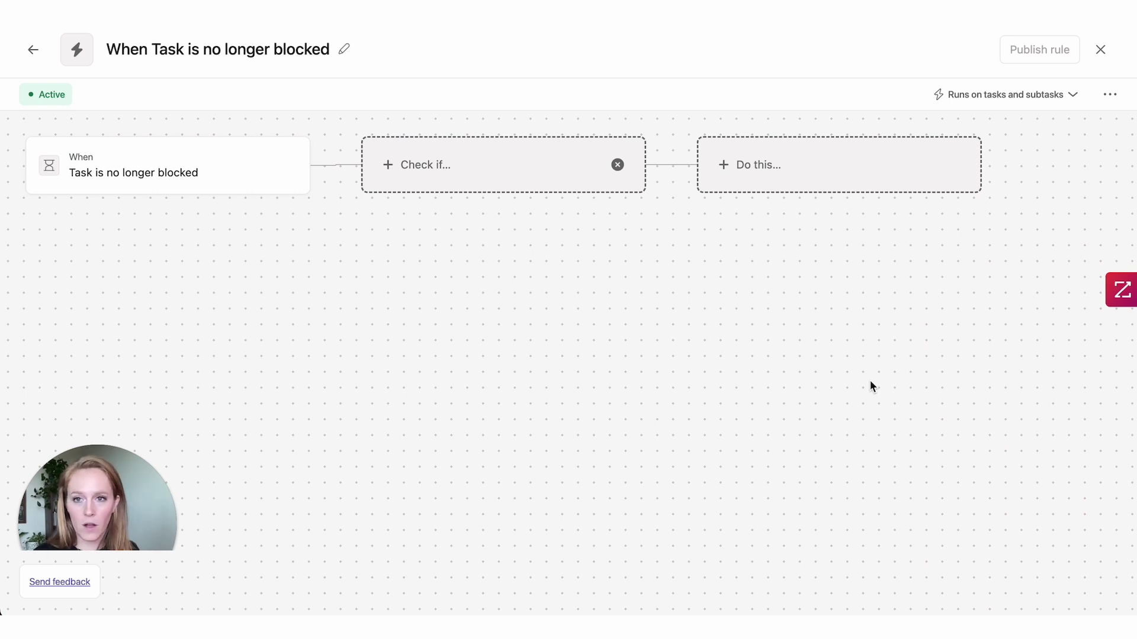
# Step: Add an action that moves the task to the Recently Assigned section, and publish the rule
pyautogui.click(774, 184)
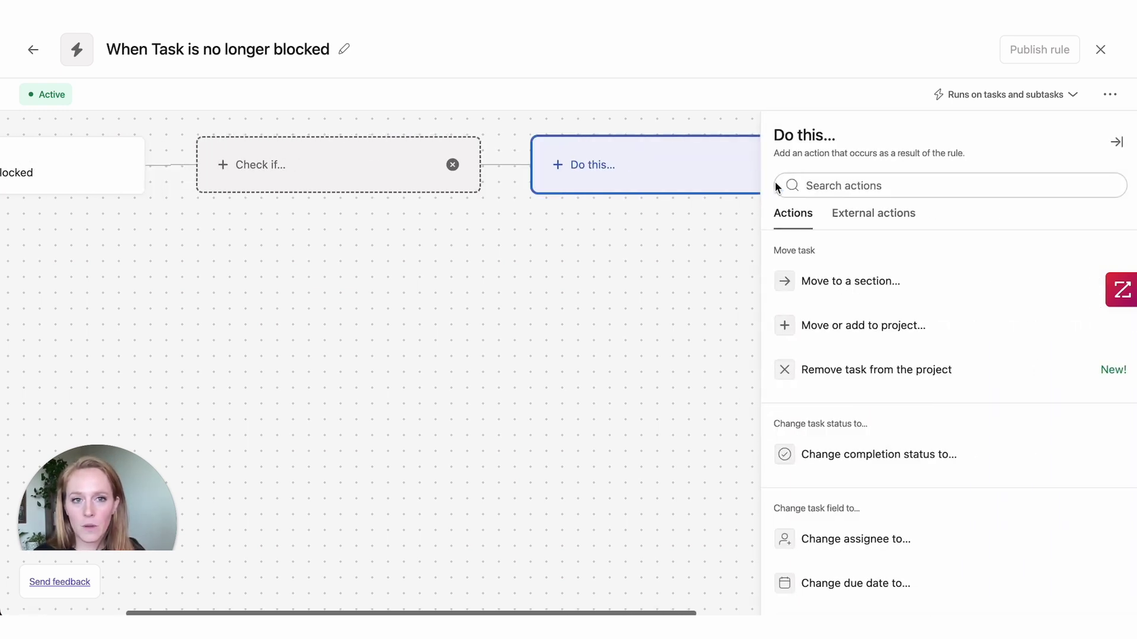
pyautogui.click(885, 289)
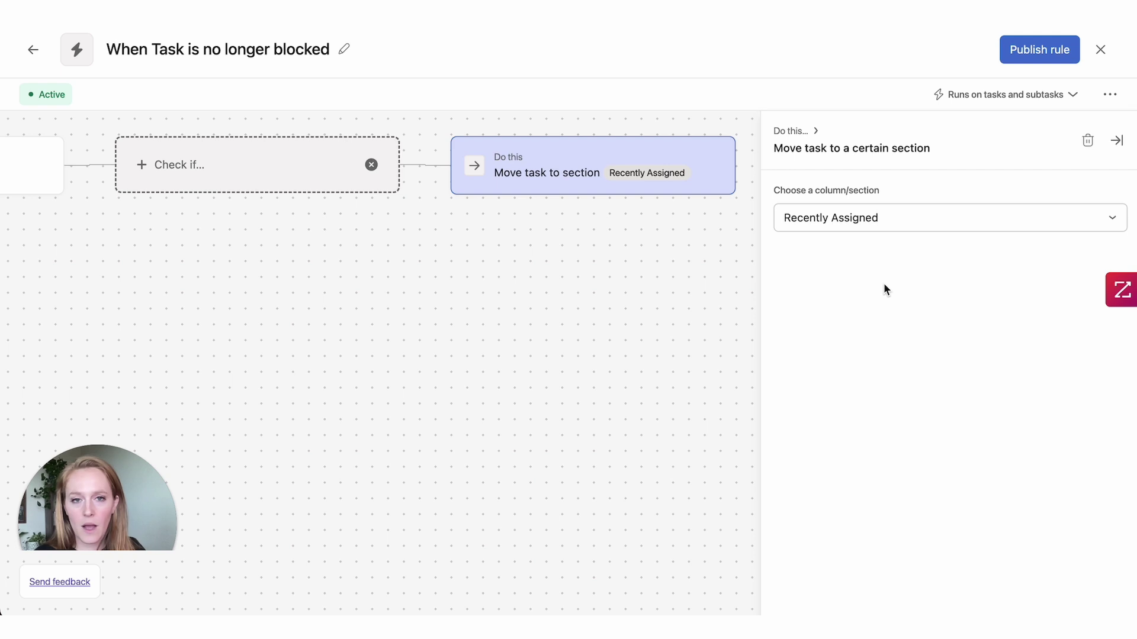
pyautogui.click(837, 231)
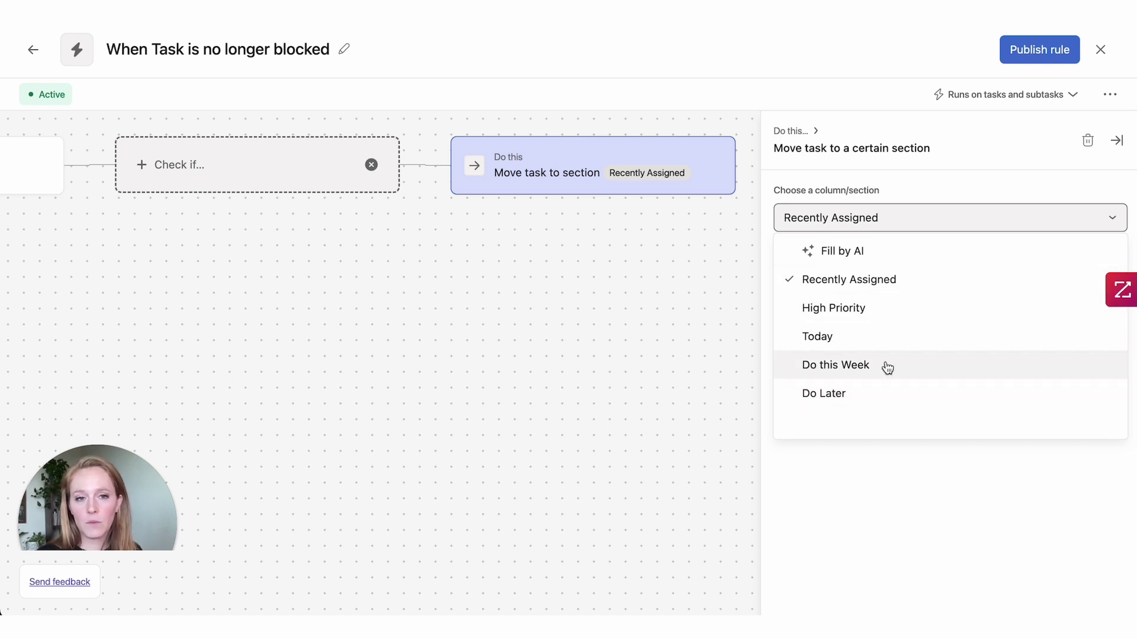
pyautogui.click(882, 287)
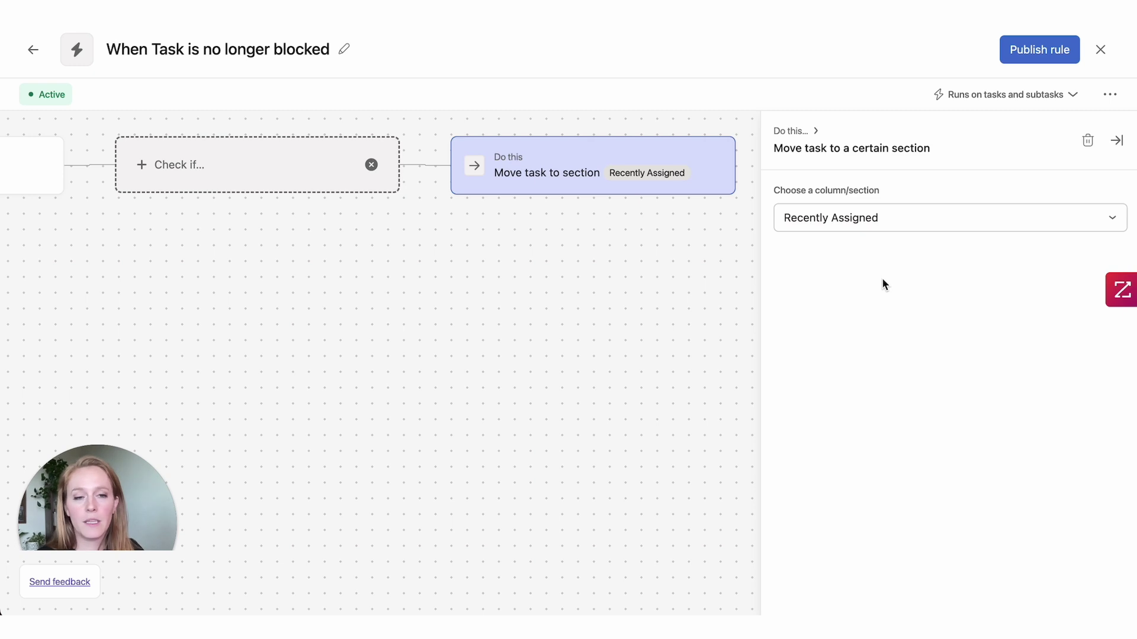
pyautogui.click(1028, 54)
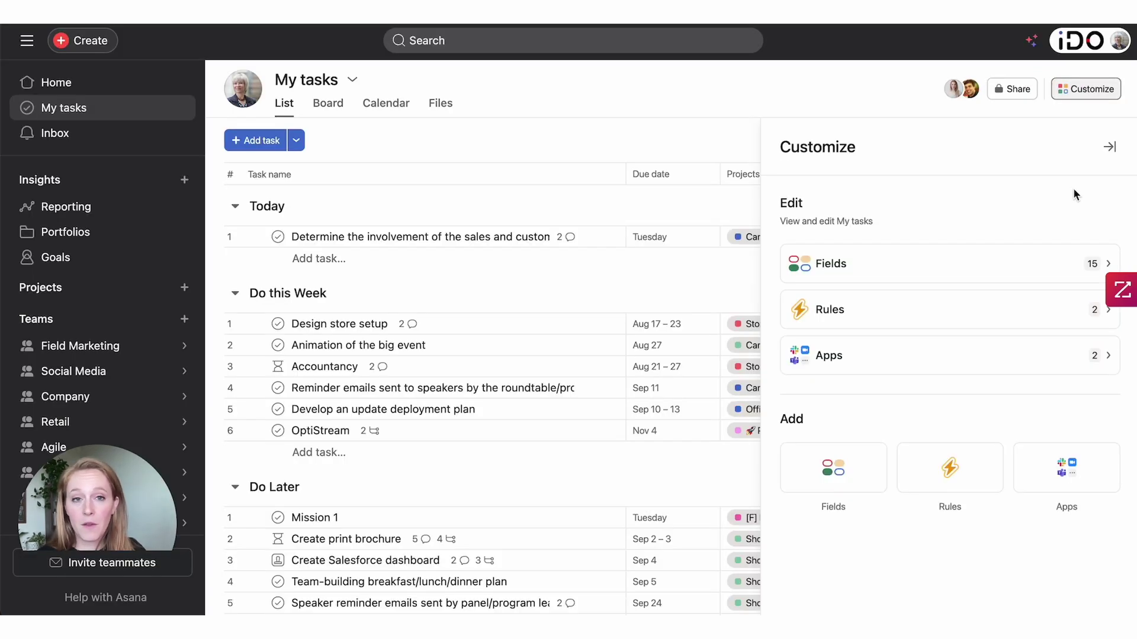
# Step: From the "Create print brochure" task in Do Later, open the "Share registration page details" task that blocks it and mark that dependency complete
pyautogui.click(1109, 146)
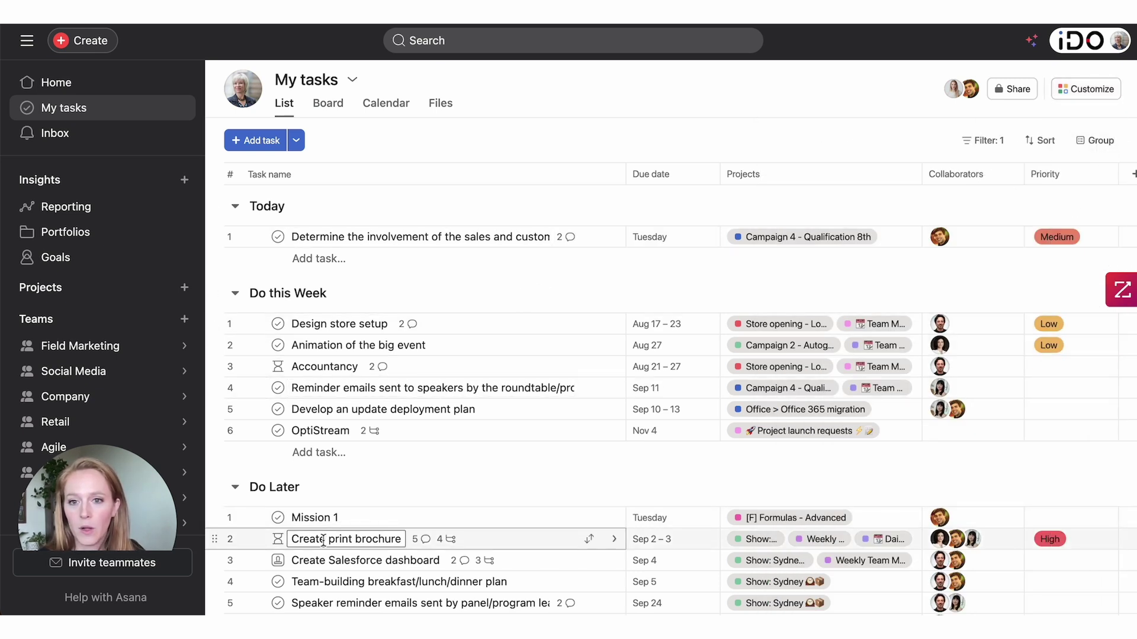
pyautogui.moveTo(292, 539); pyautogui.dragTo(401, 540)
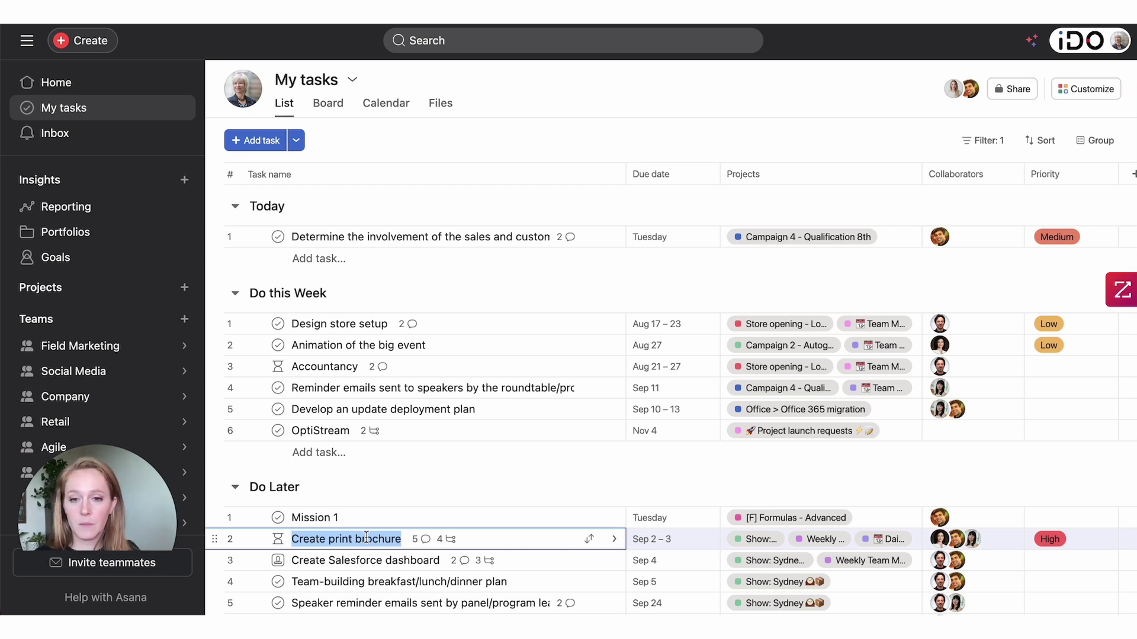
pyautogui.click(614, 538)
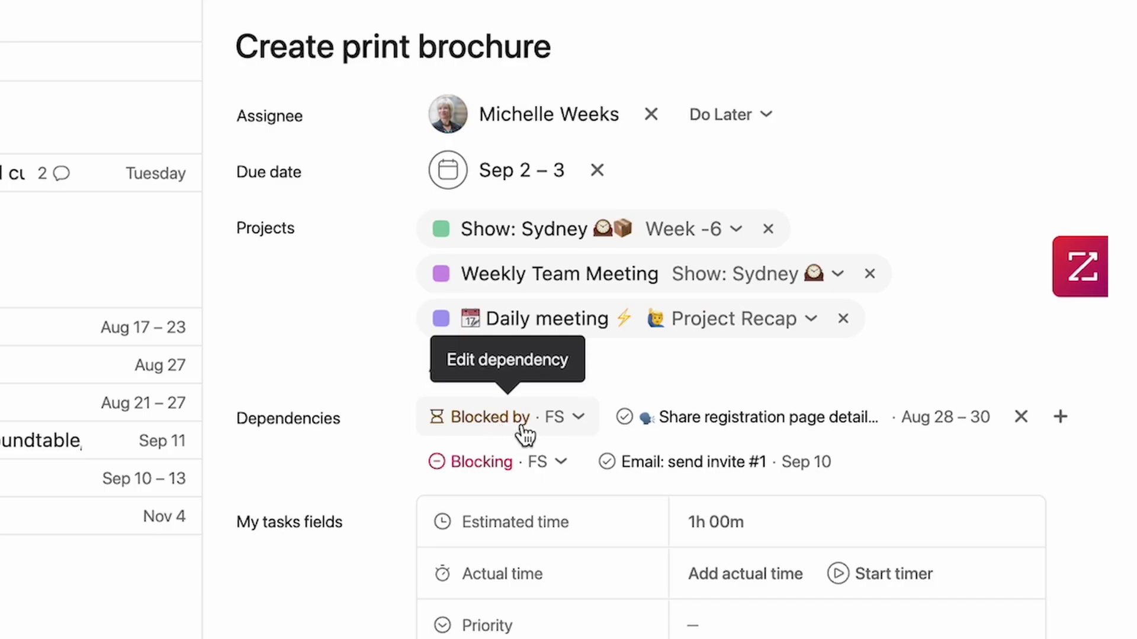
pyautogui.click(745, 425)
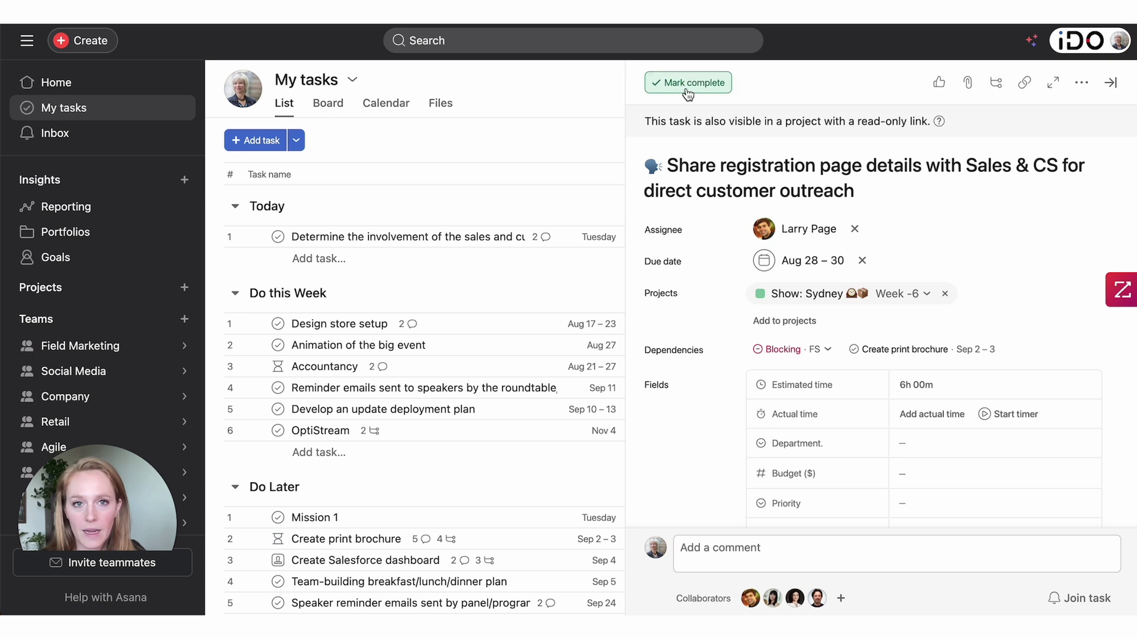
pyautogui.click(687, 83)
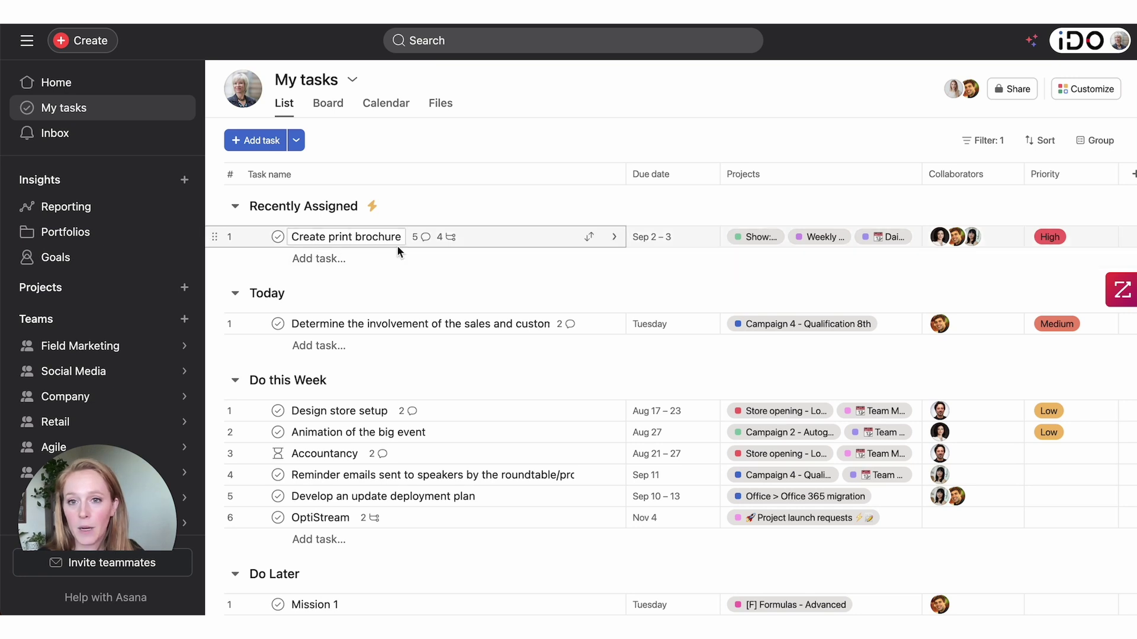
pyautogui.moveTo(292, 236); pyautogui.dragTo(401, 238)
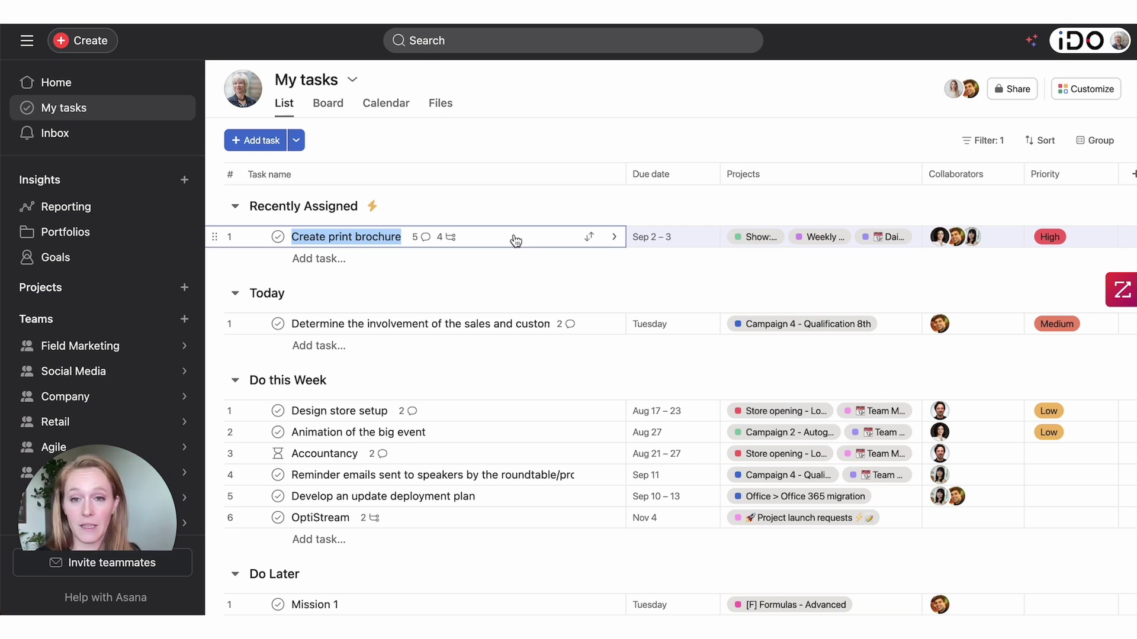
# Step: Open the account's notification settings and expand the project notification options
pyautogui.click(1119, 42)
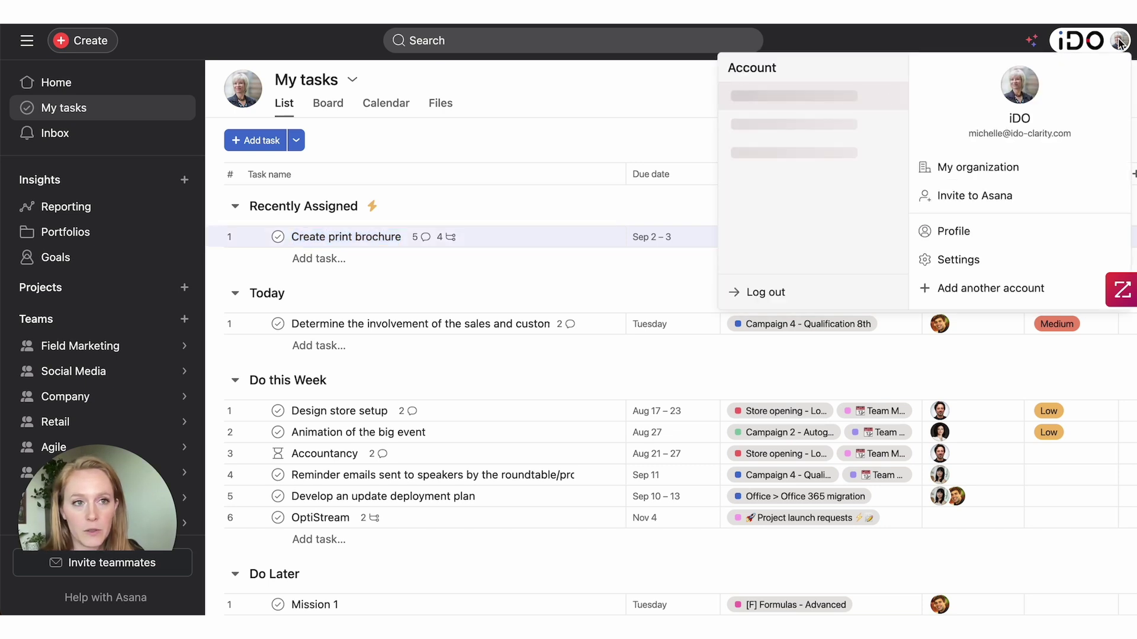
pyautogui.click(957, 261)
pyautogui.click(382, 125)
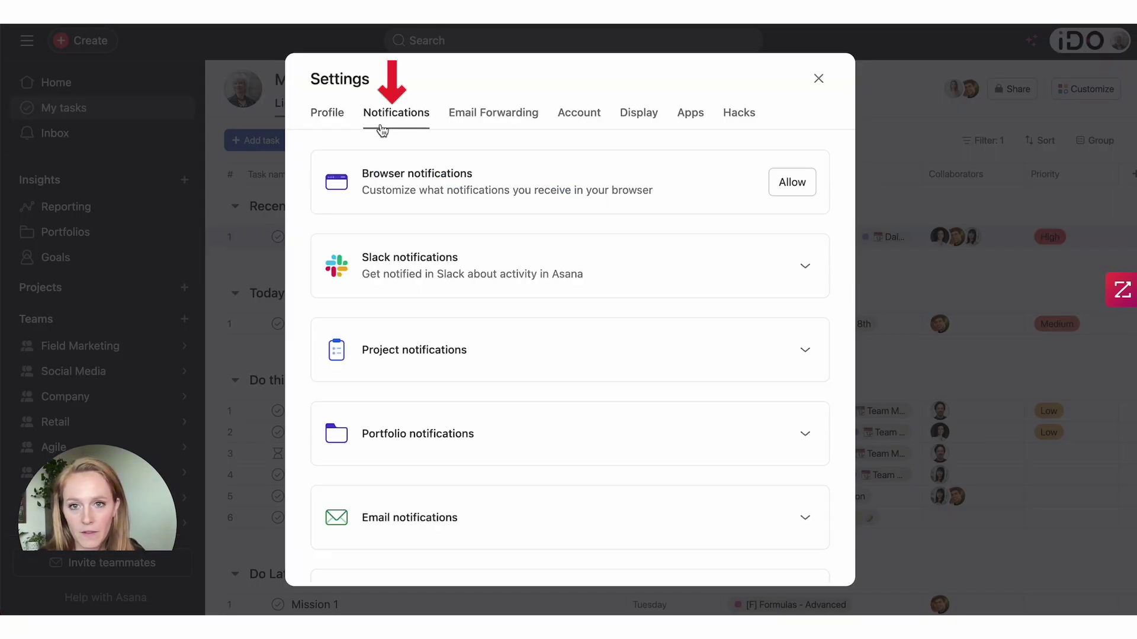
pyautogui.click(413, 348)
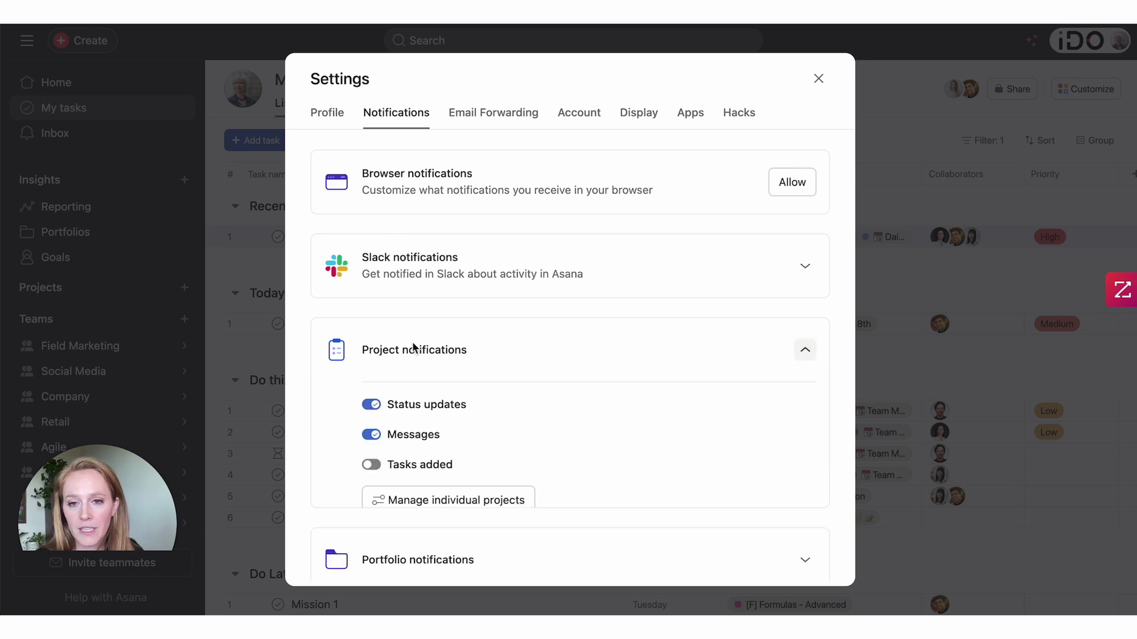
pyautogui.scroll(-2, 413, 348)
# Step: Turn on the "Tasks added" project notification and switch it off again
pyautogui.moveTo(387, 391); pyautogui.dragTo(457, 398)
pyautogui.click(372, 391)
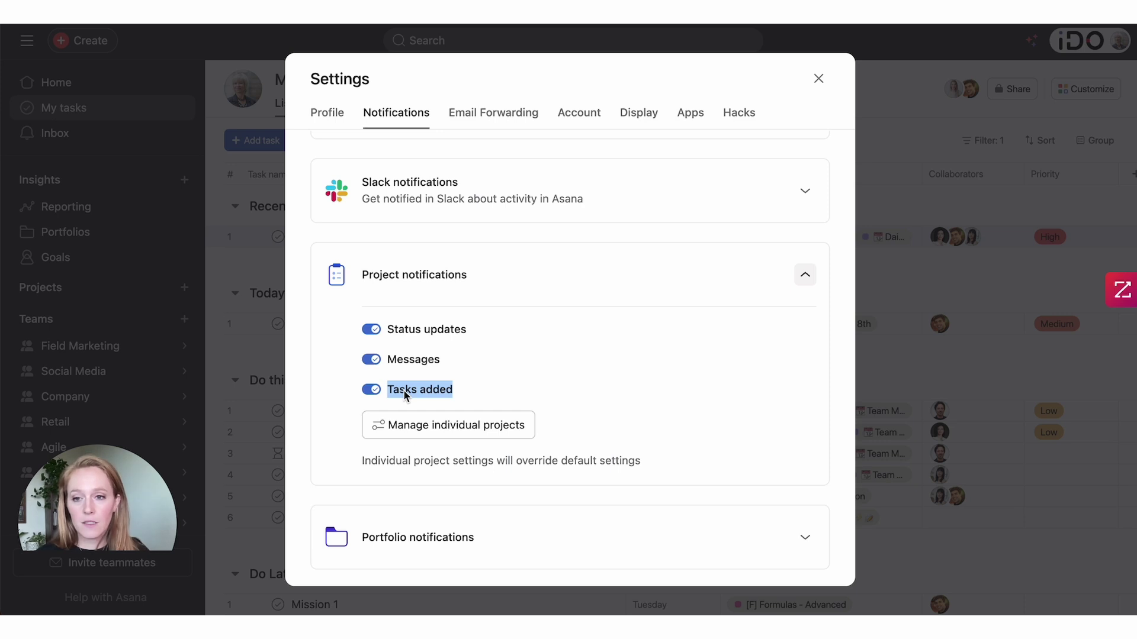
pyautogui.click(374, 392)
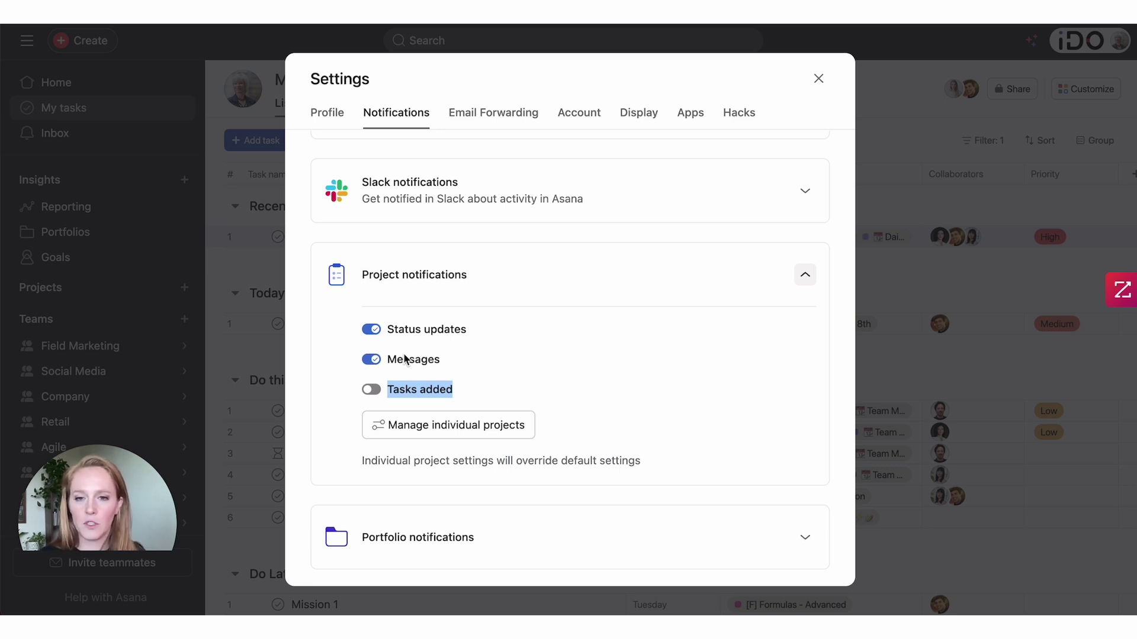
pyautogui.click(459, 390)
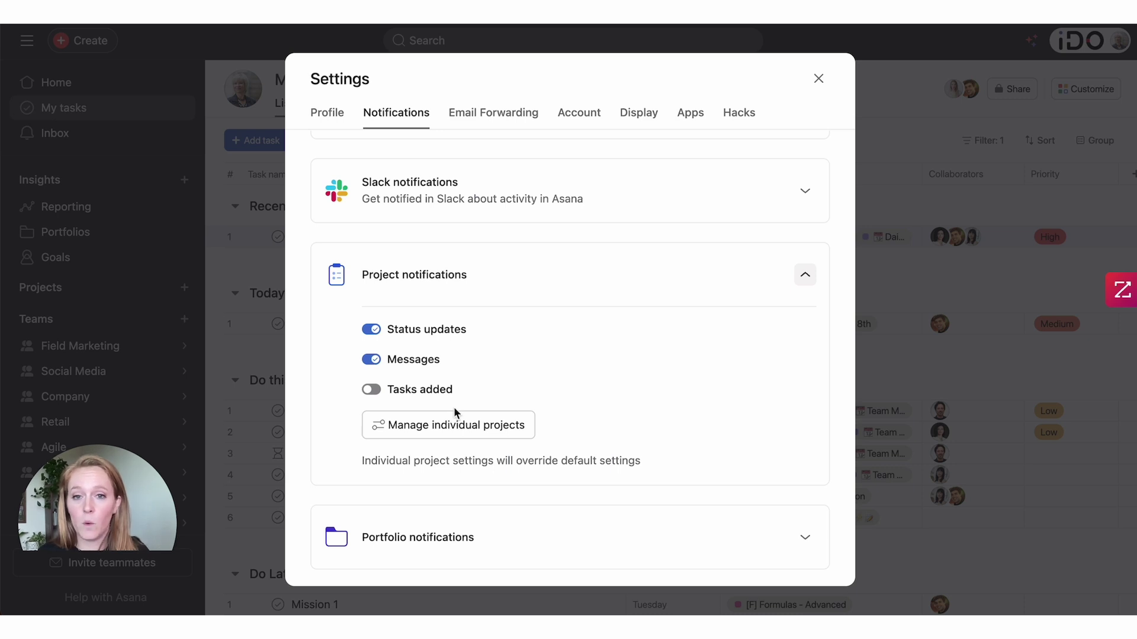
# Step: Review which notifications are enabled for each individual project, and close the settings
pyautogui.click(448, 429)
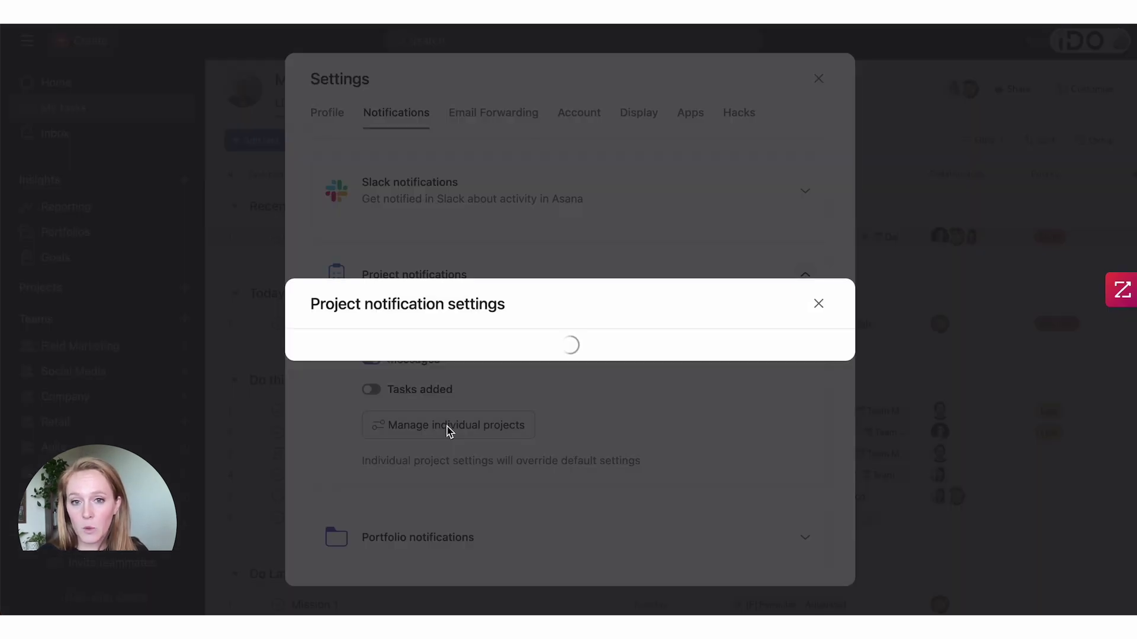
pyautogui.scroll(-6, 771, 339)
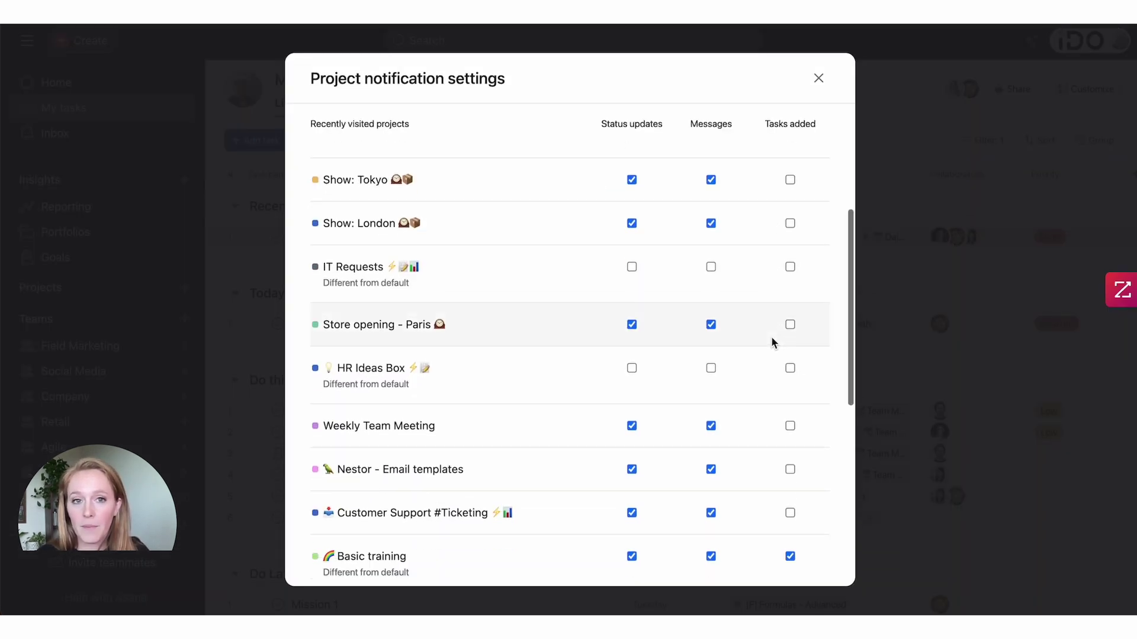
pyautogui.scroll(-4, 771, 336)
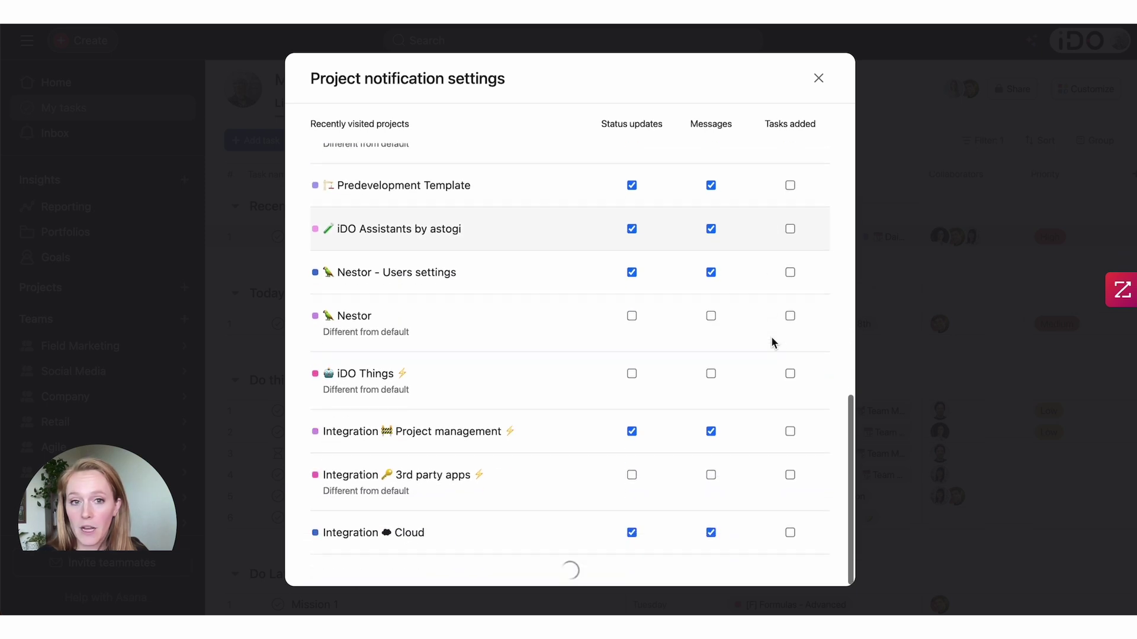
pyautogui.scroll(2, 771, 338)
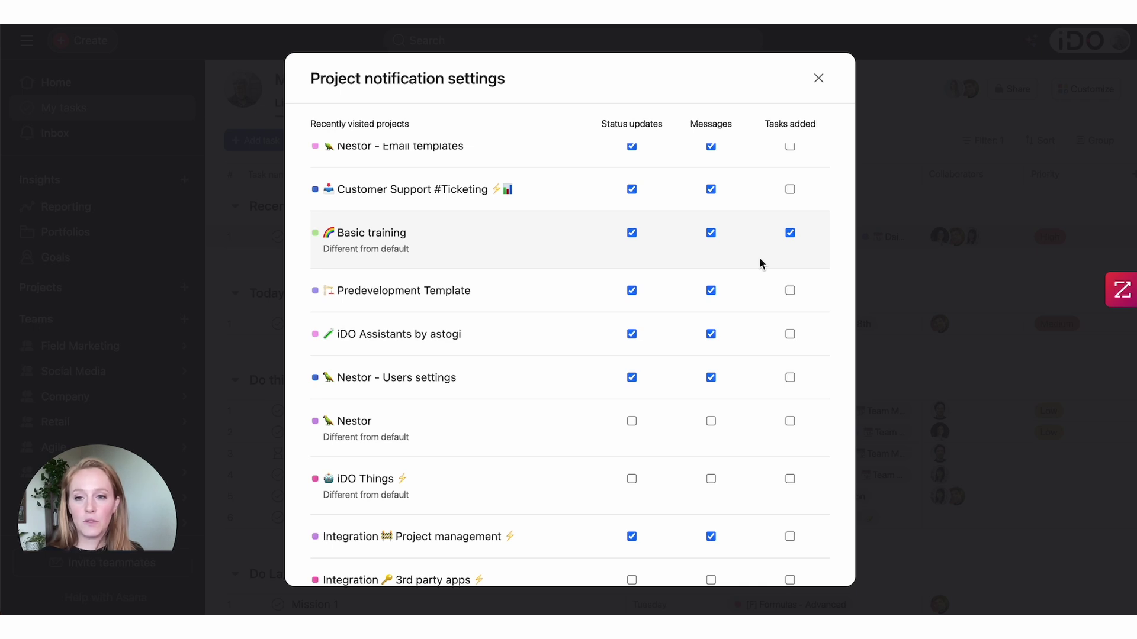
pyautogui.scroll(2, 762, 264)
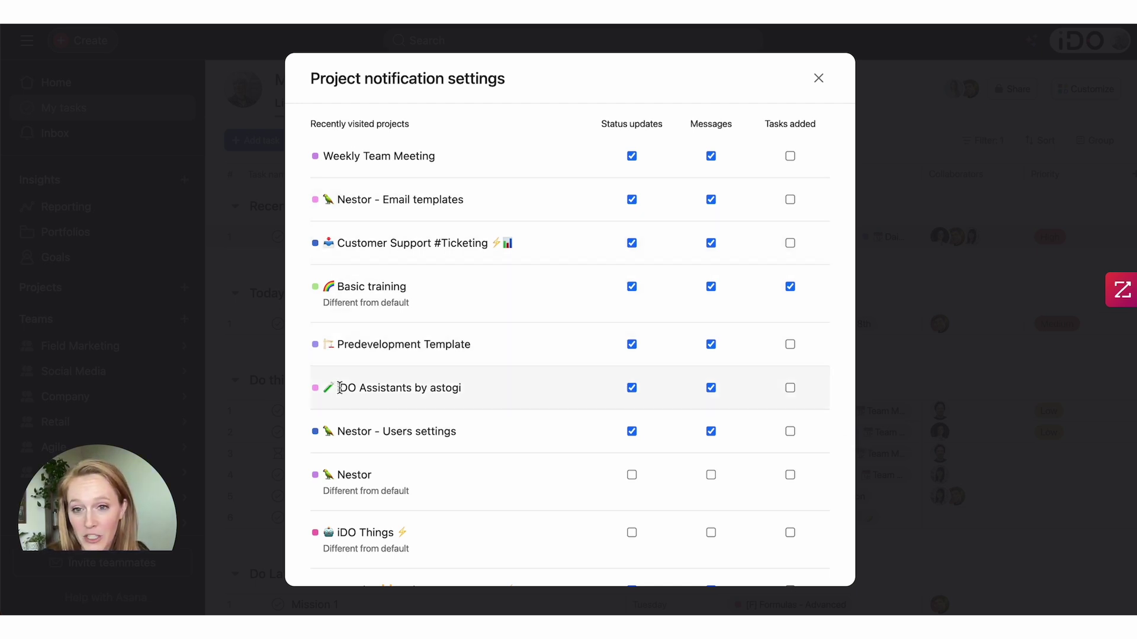
pyautogui.click(811, 88)
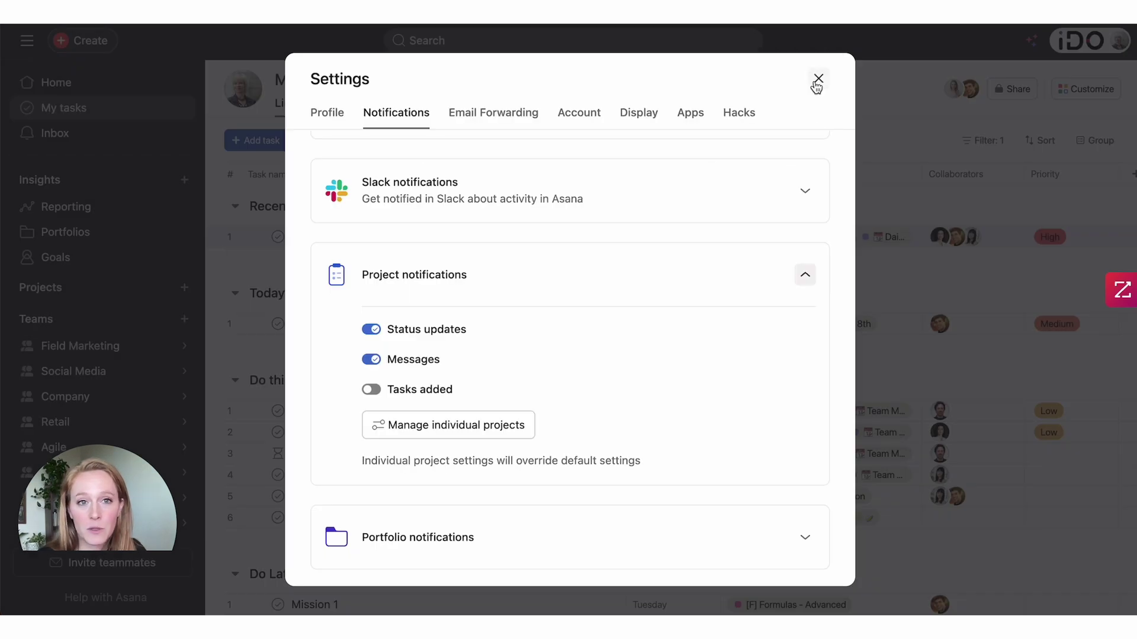
pyautogui.click(818, 79)
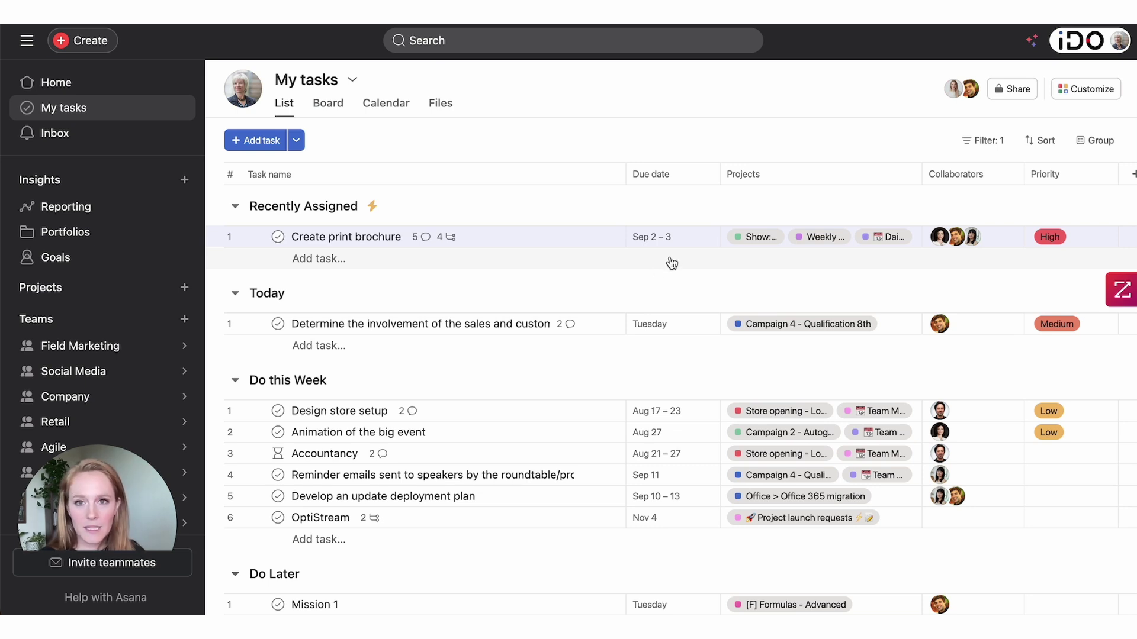
# Step: Search the emoji picker for "paper" and insert the scroll emoji before the name of the "Create print brochure" task
pyautogui.click(292, 237)
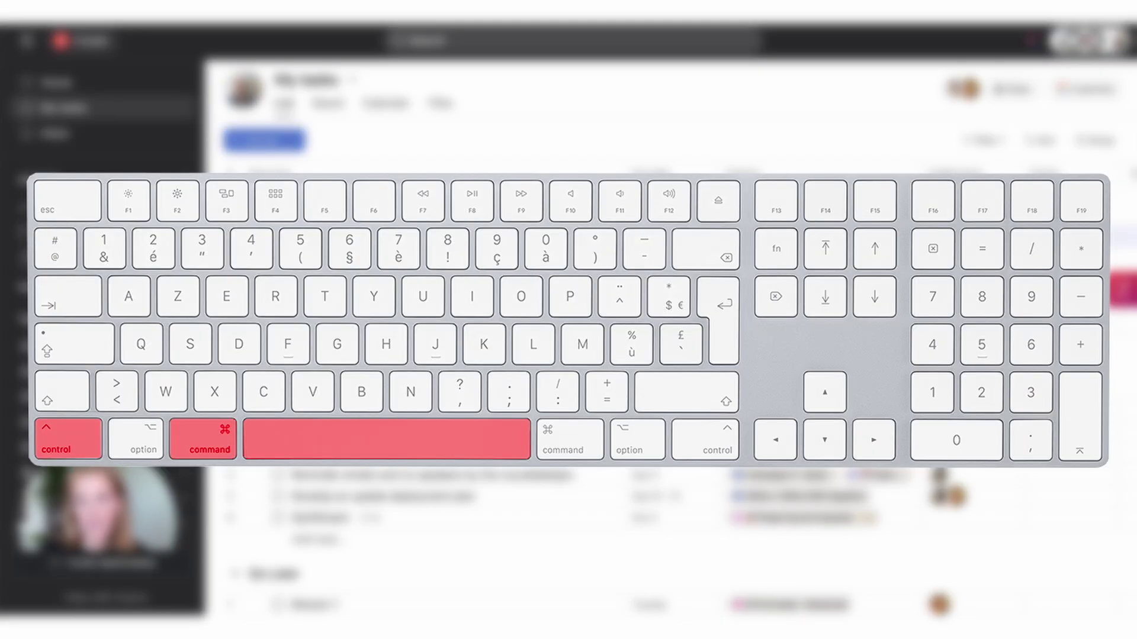
pyautogui.press('ctrl+super+space')
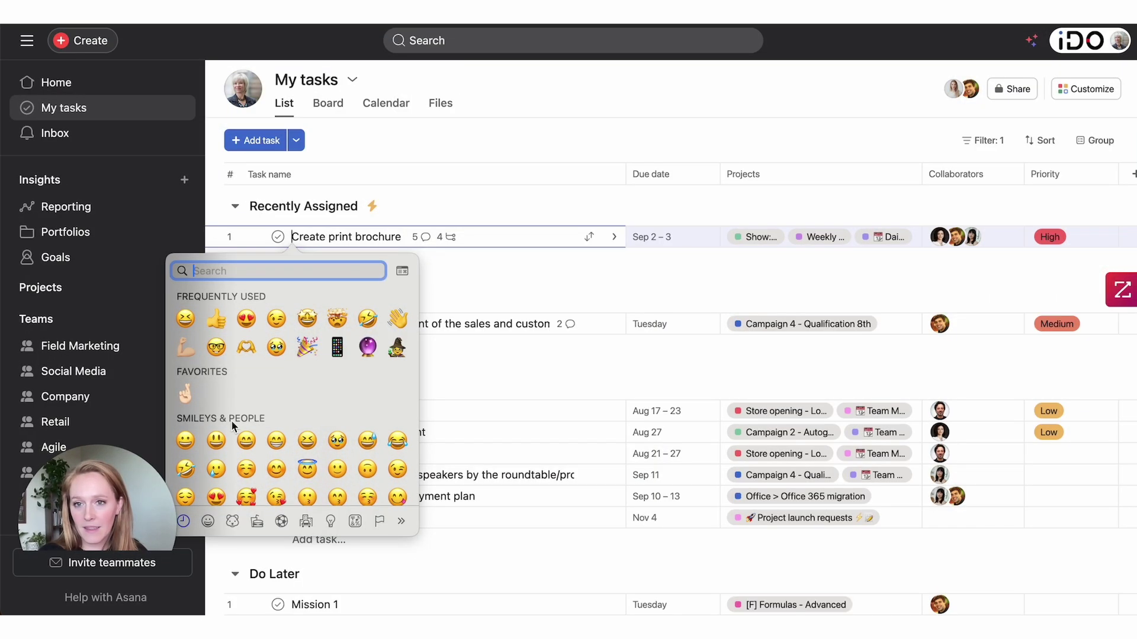
pyautogui.scroll(-10, 335, 377)
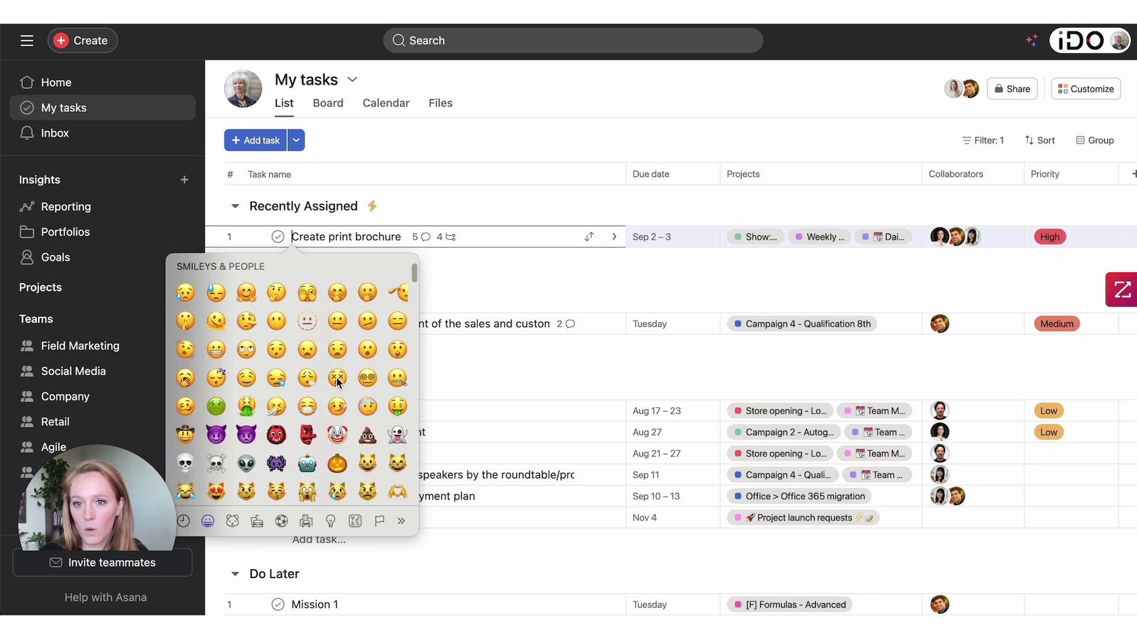
pyautogui.scroll(10, 293, 324)
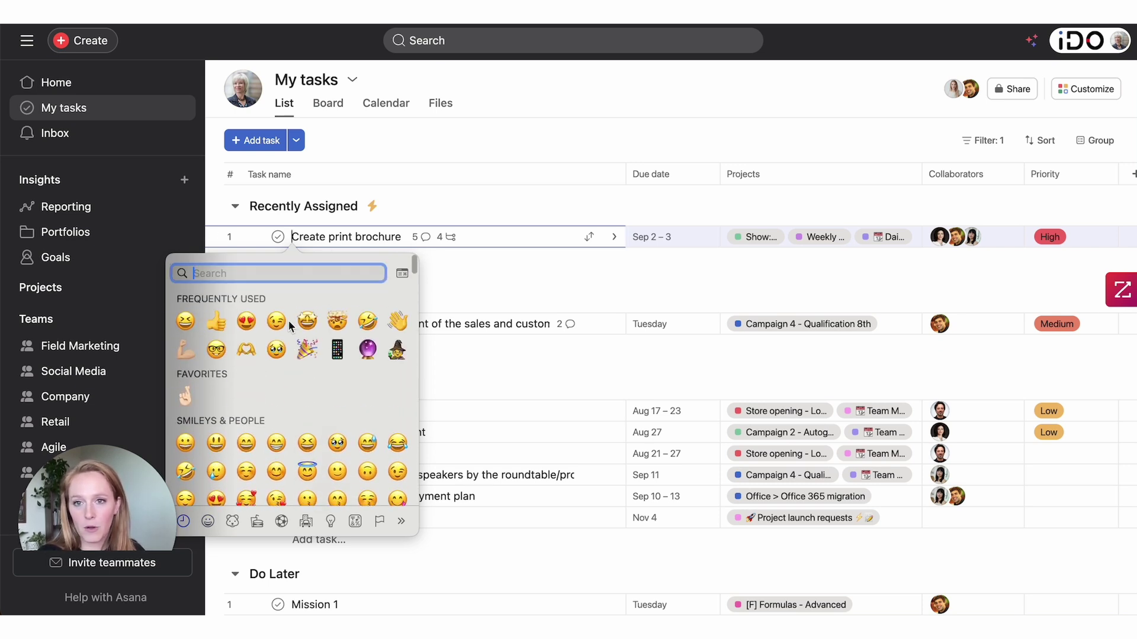
pyautogui.write('paper')
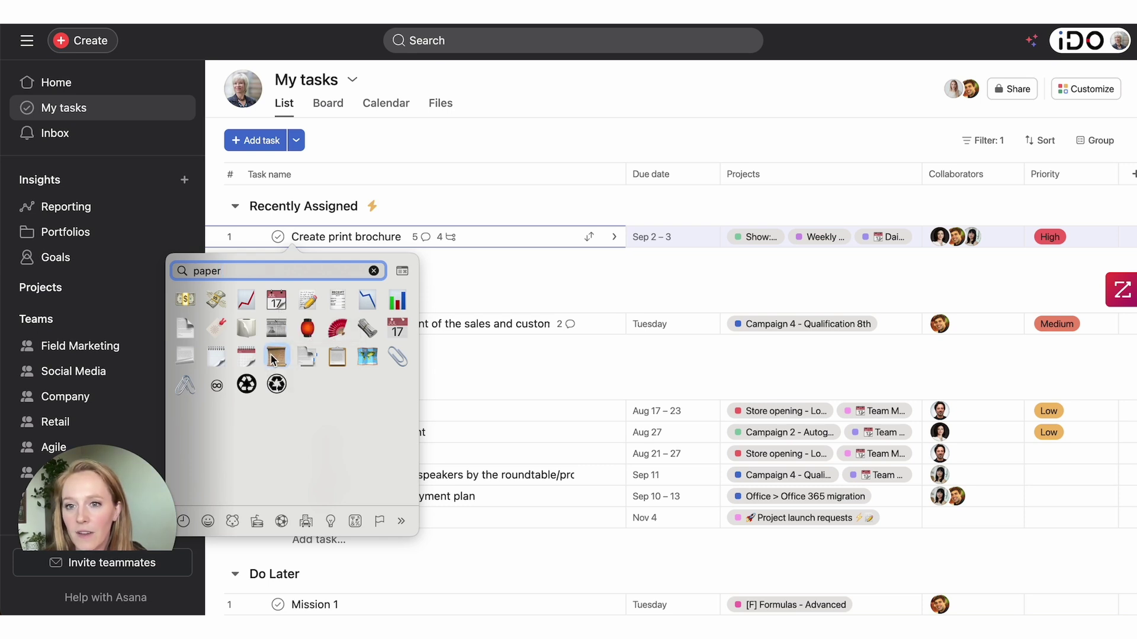
pyautogui.press('Escape')
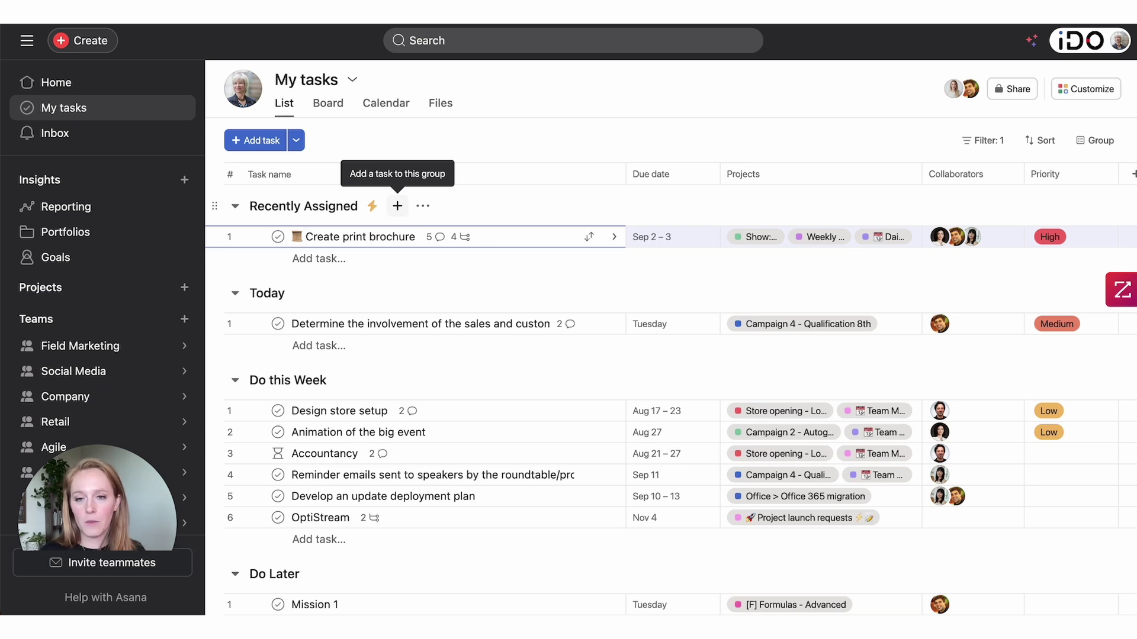
# Step: Remove the scroll emoji and its space from the start of the "Create print brochure" task name
pyautogui.press('BackSpace')
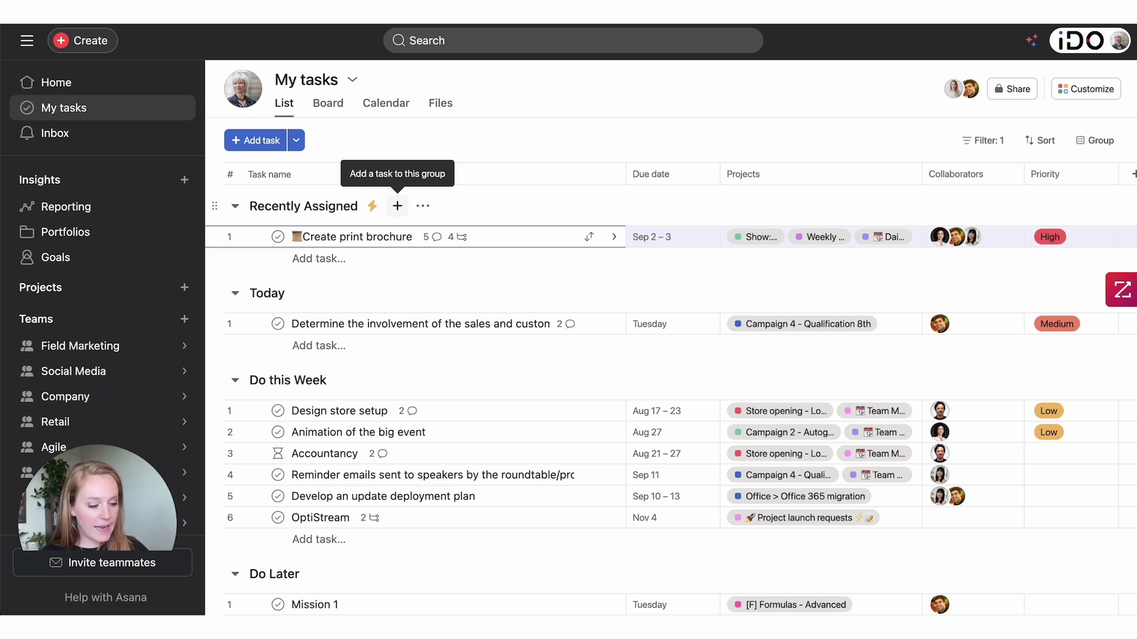
pyautogui.press('BackSpace')
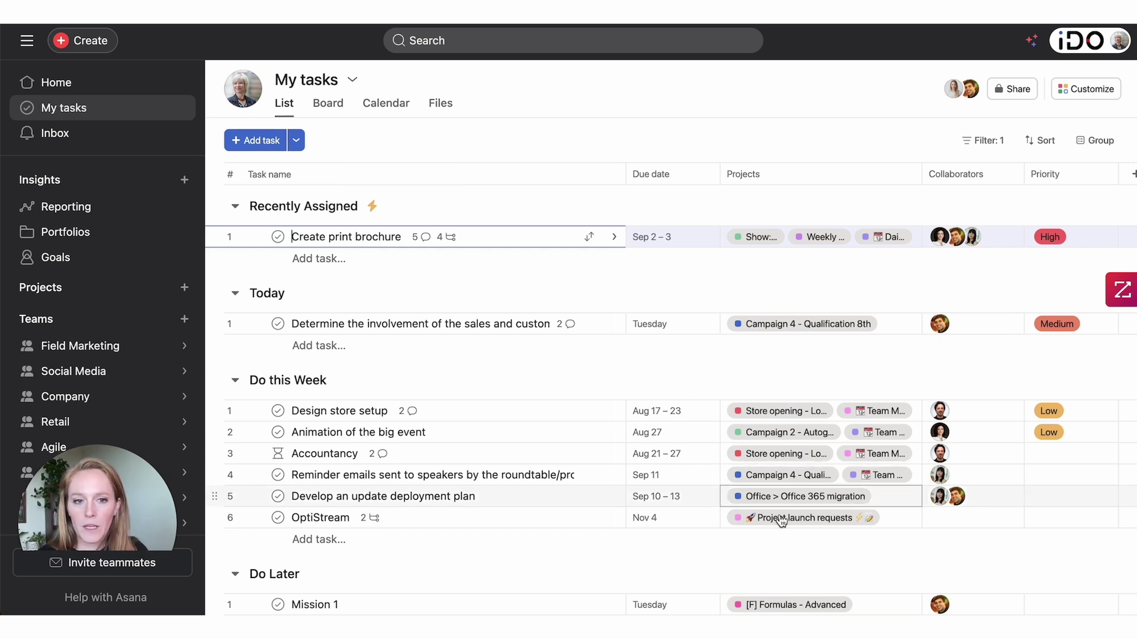
pyautogui.moveTo(861, 523)
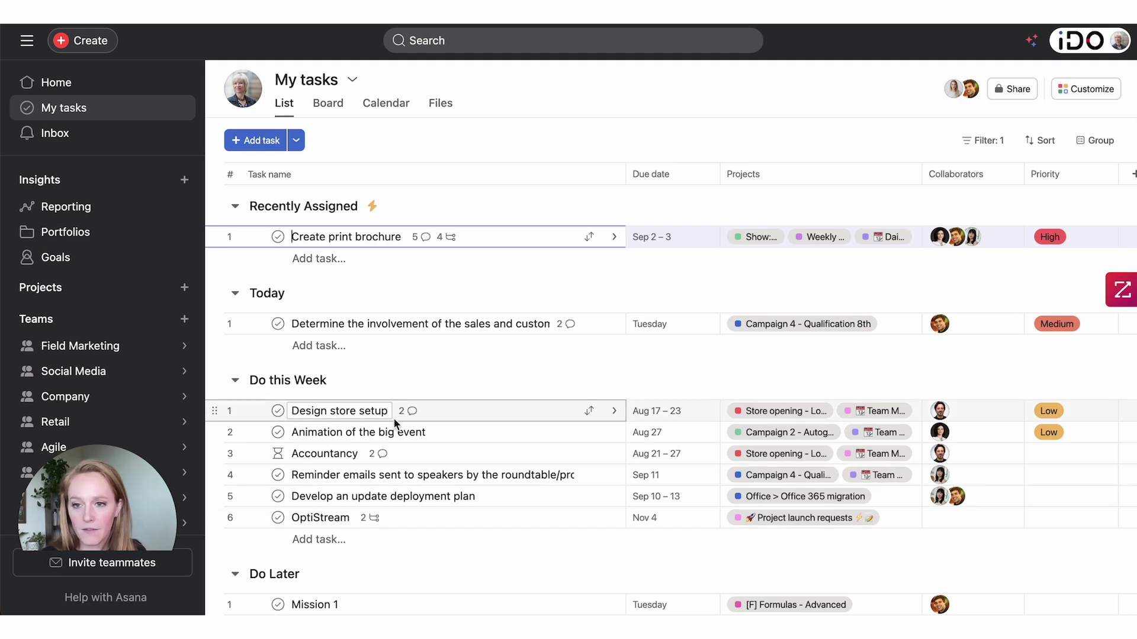
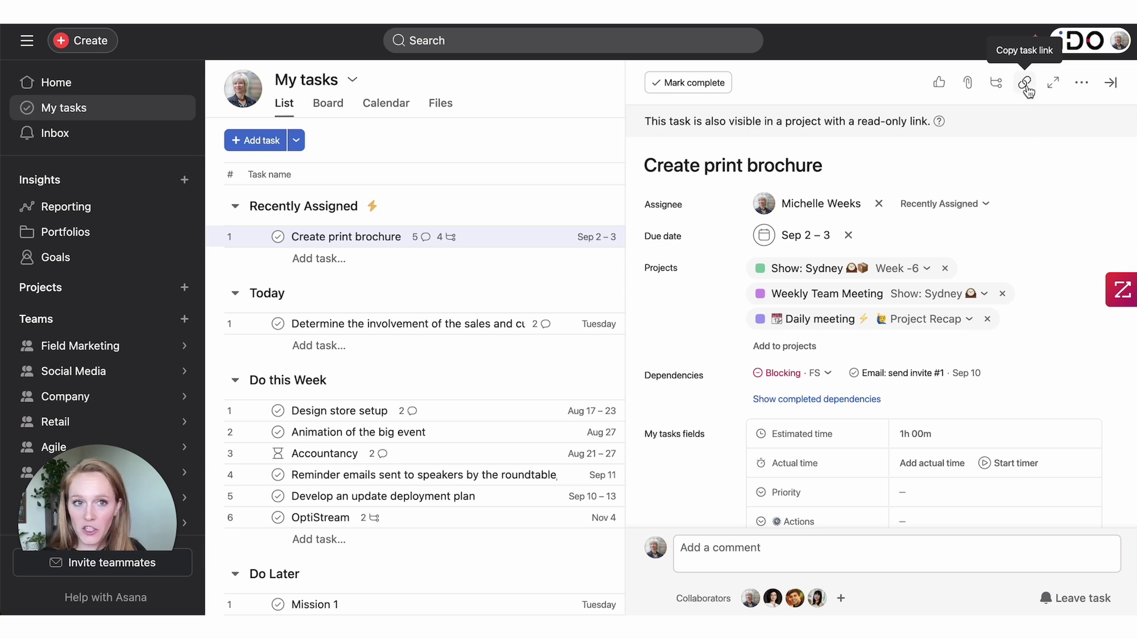
# Step: Copy the task link of "Create print brochure" and highlight its title
pyautogui.click(1026, 86)
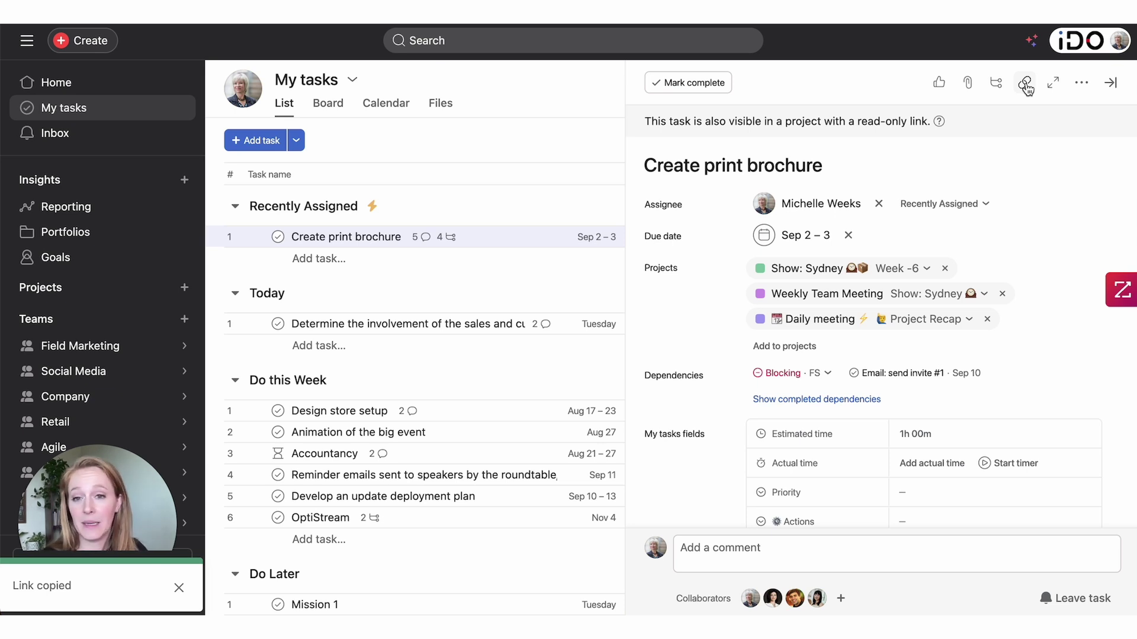
pyautogui.click(646, 166)
pyautogui.moveTo(645, 166); pyautogui.dragTo(830, 174)
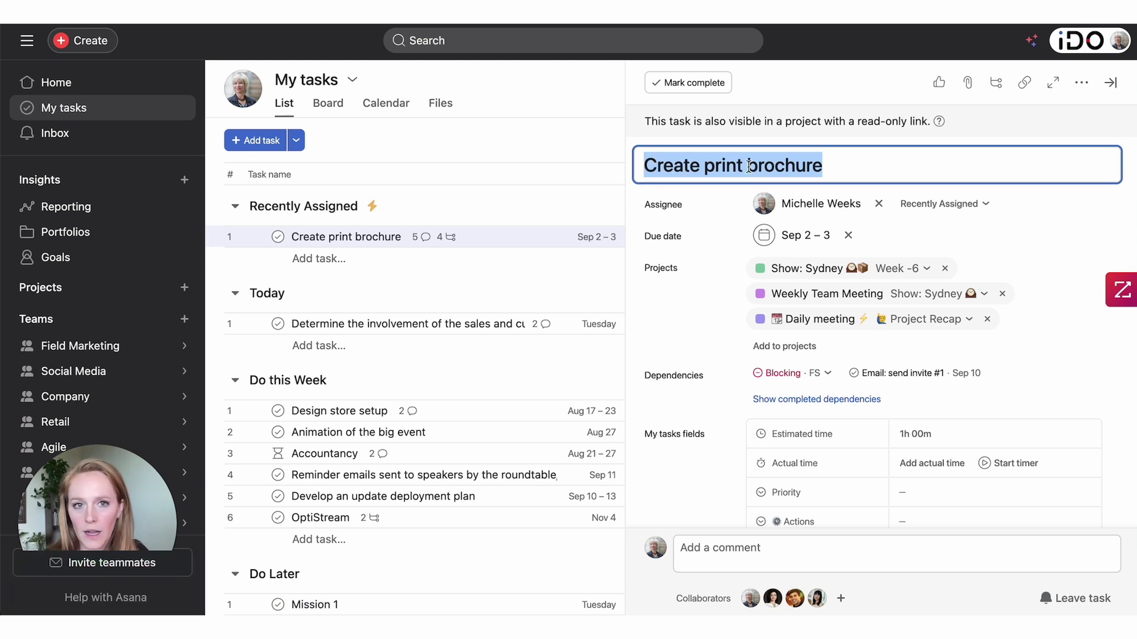
# Step: Open the "Animation of the big event" task and look up a Blocked by dependency with the copied task link
pyautogui.click(467, 436)
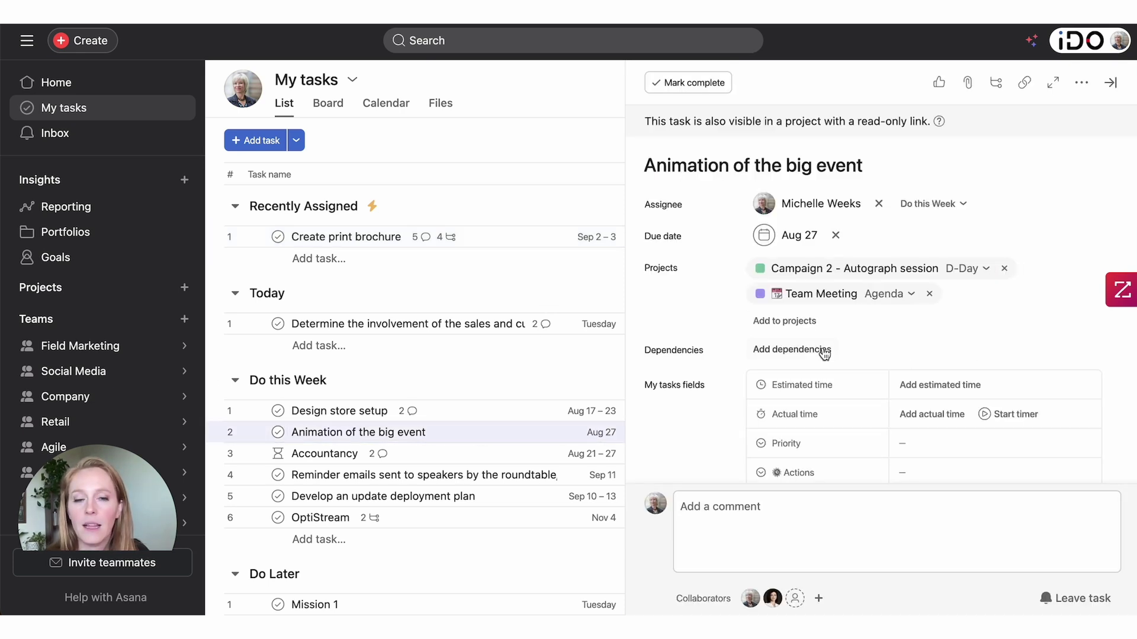
pyautogui.click(804, 351)
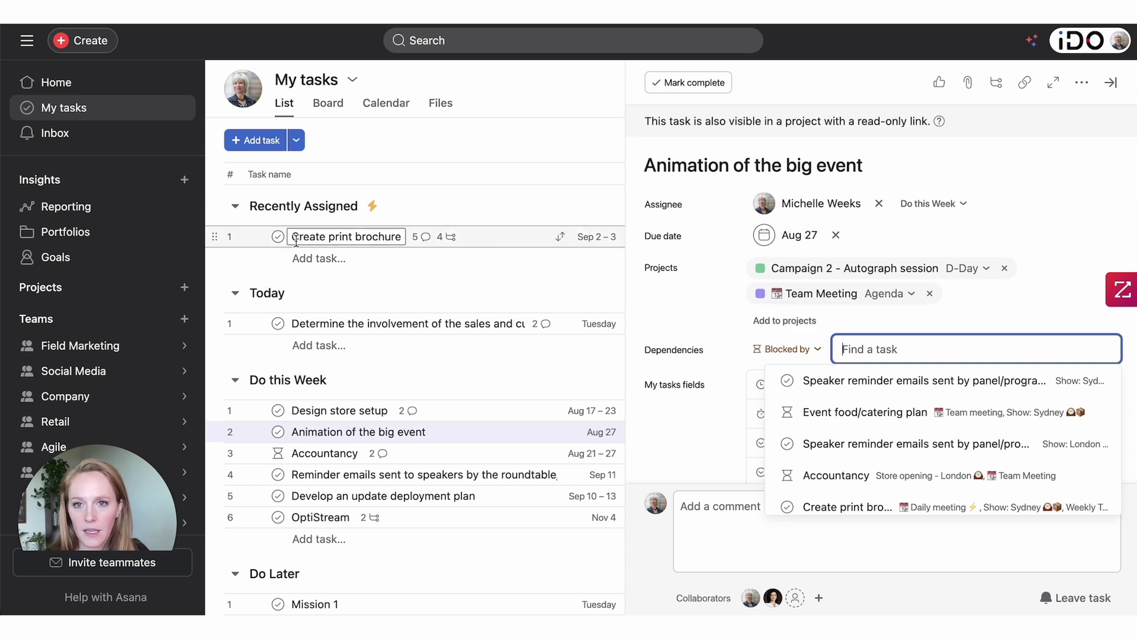
pyautogui.hotkey('ctrl', 'v')
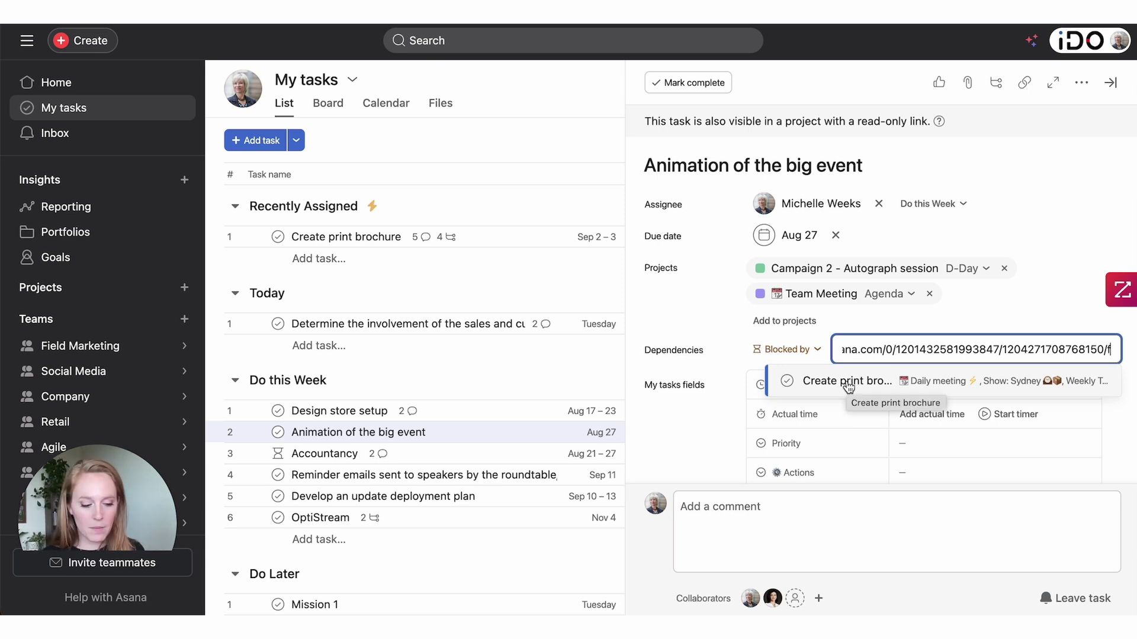
# Step: Replace the link in the dependency search with "create print" and look through the matching tasks
pyautogui.hotkey('ctrl', 'a')
pyautogui.press('BackSpace')
pyautogui.write('create pring')
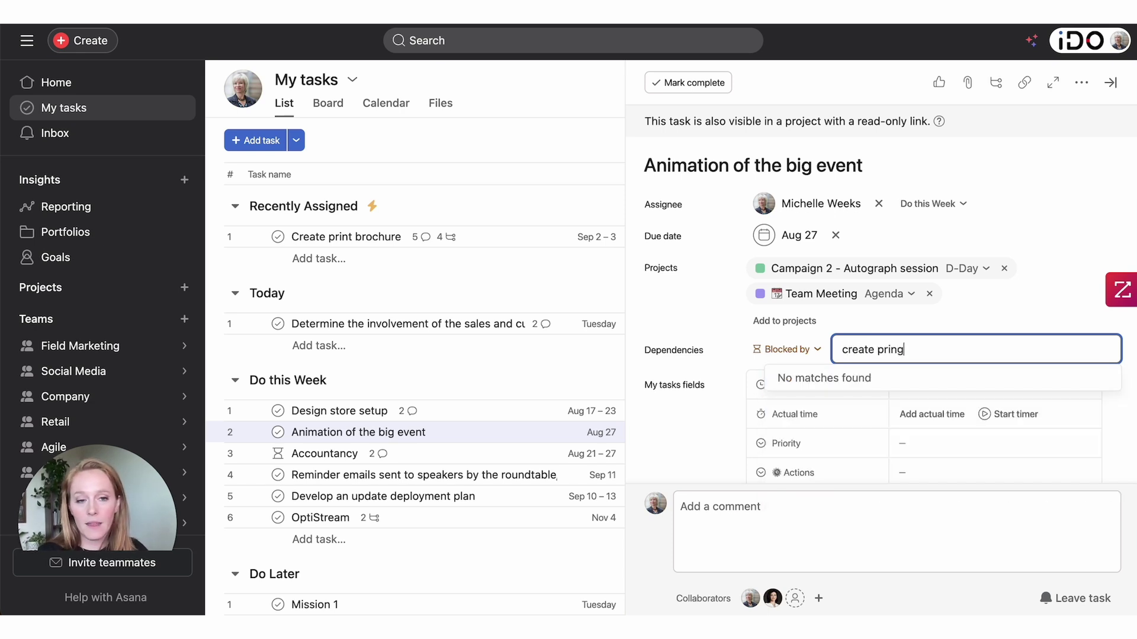
pyautogui.press('BackSpace')
pyautogui.write('t')
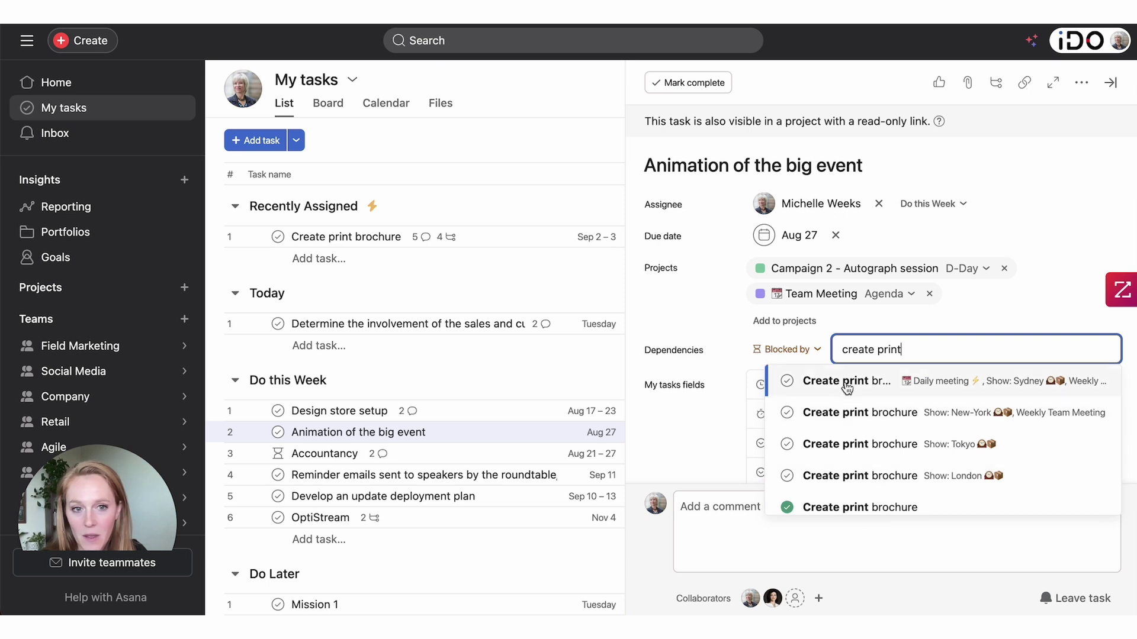
pyautogui.scroll(-3, 848, 385)
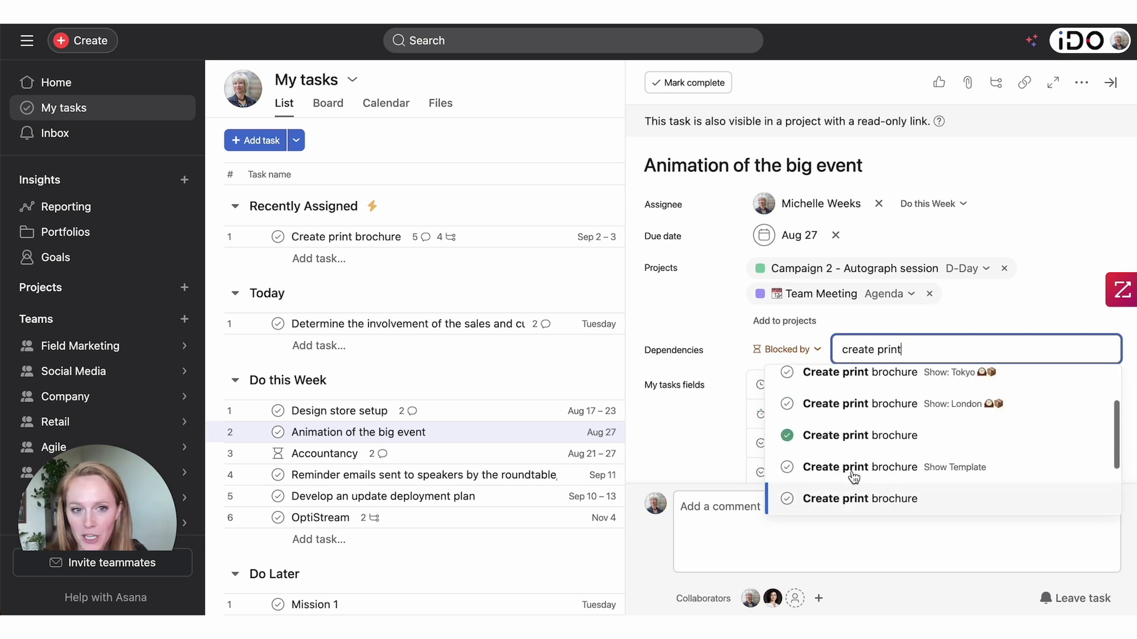
pyautogui.scroll(3, 853, 477)
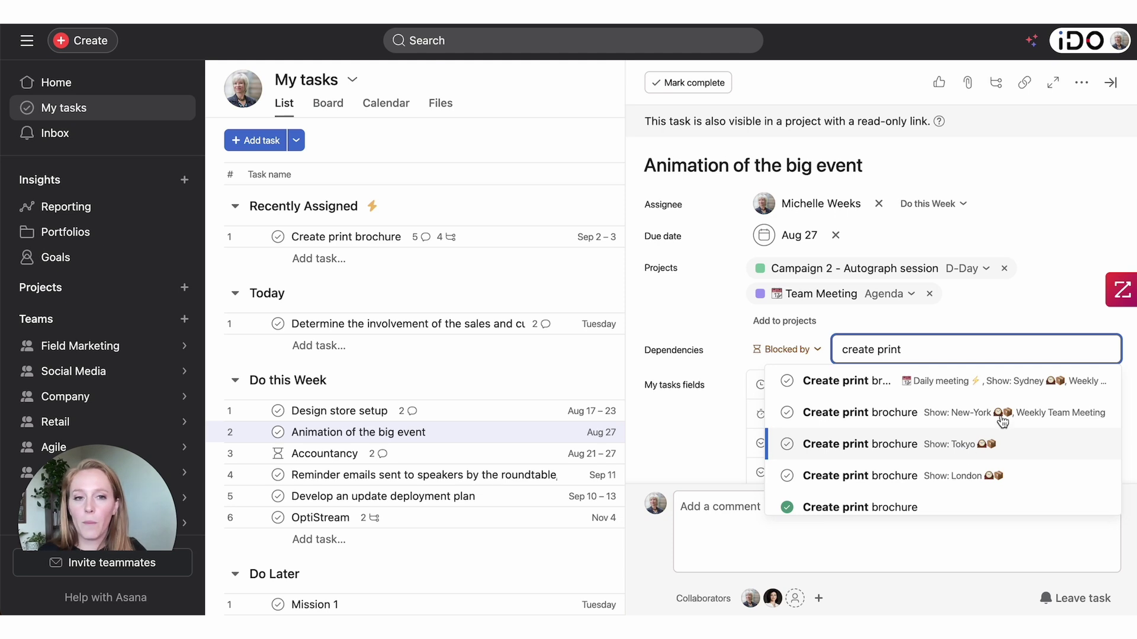
# Step: Paste the copied task link into the dependency search in place of the text, and clear it again
pyautogui.moveTo(933, 348); pyautogui.dragTo(832, 348)
pyautogui.press('super+v')
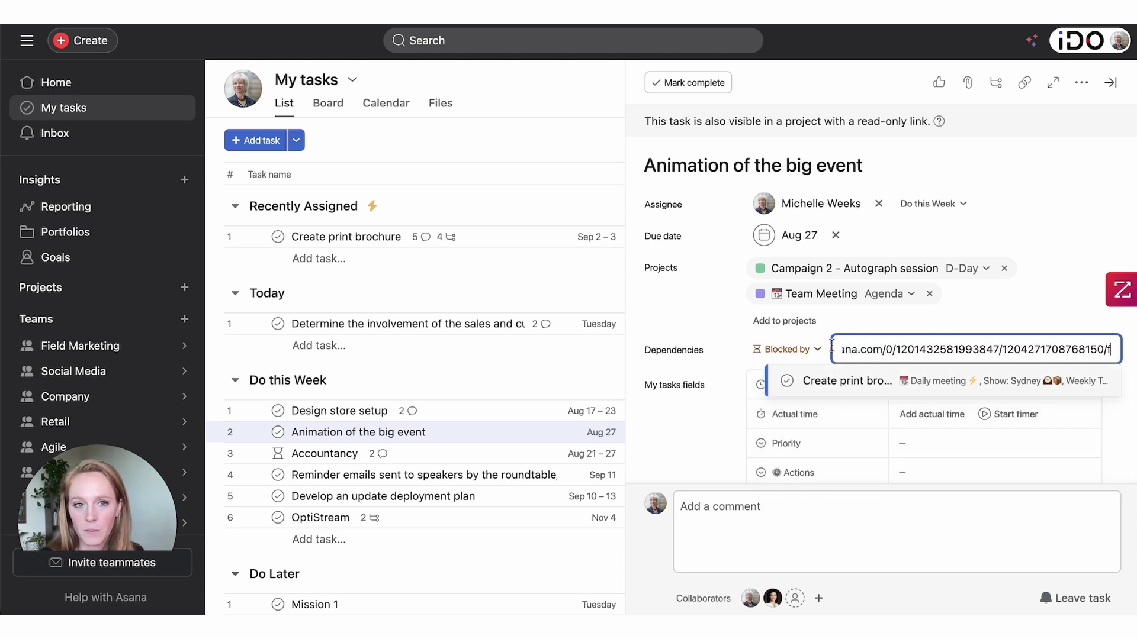
pyautogui.press('super+a')
pyautogui.press('BackSpace')
# Step: Paste the copied "Create print brochure" link into the description of "Animation of the big event"
pyautogui.scroll(-3, 1056, 271)
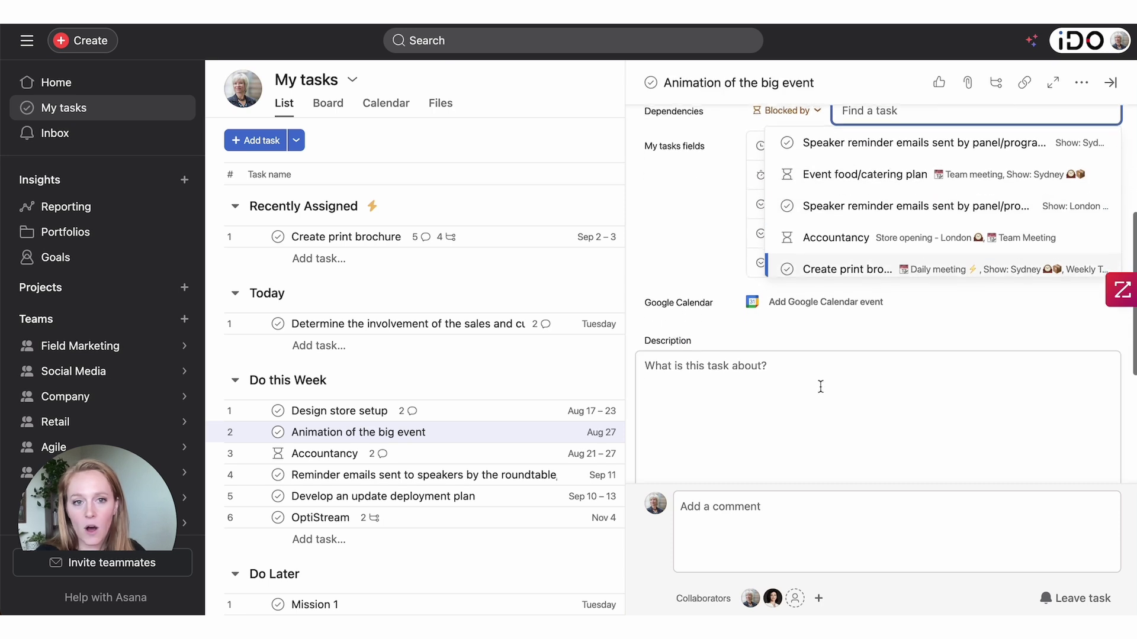
pyautogui.click(723, 382)
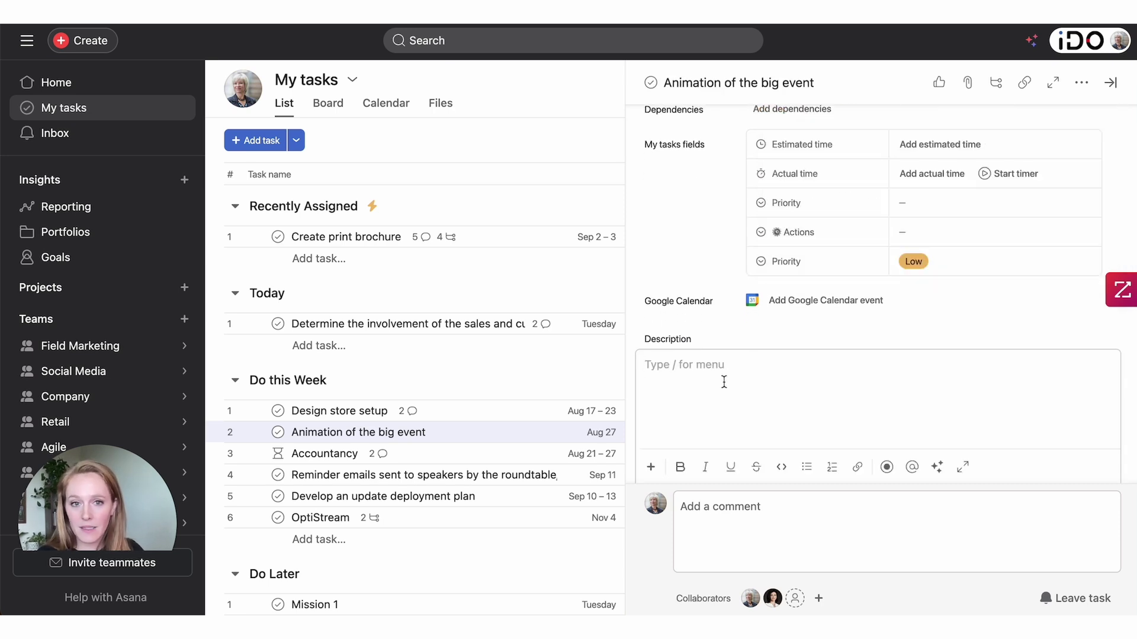
pyautogui.press('super+v')
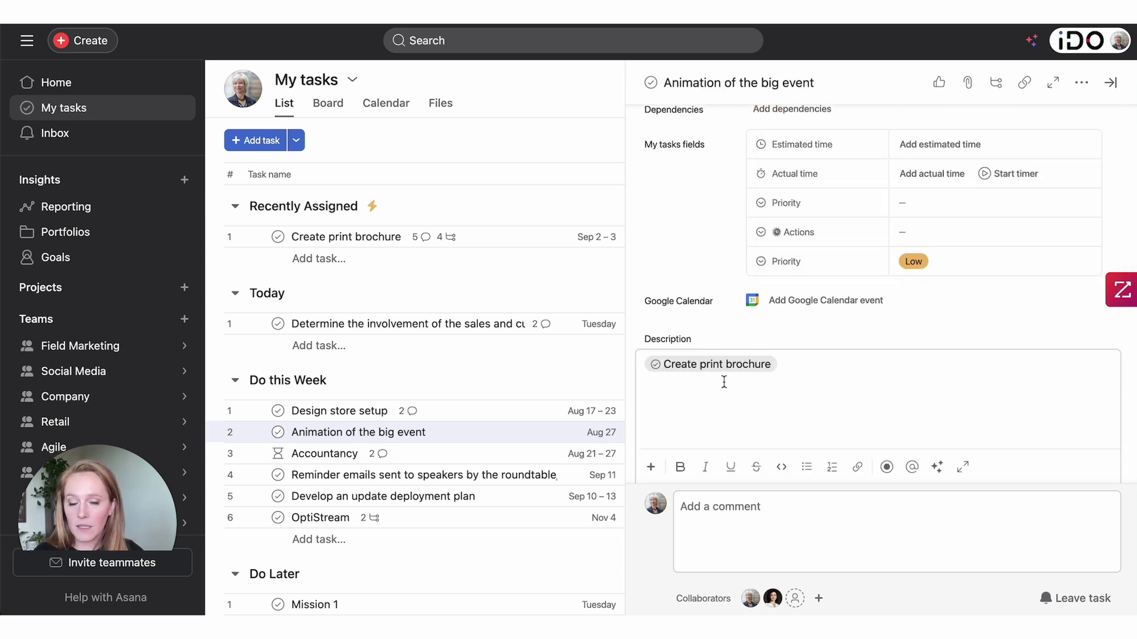
# Step: Post a comment with the pasted "Create print brochure" link and a mention of "Determine the involvement of the sales and customer success teams"
pyautogui.click(728, 529)
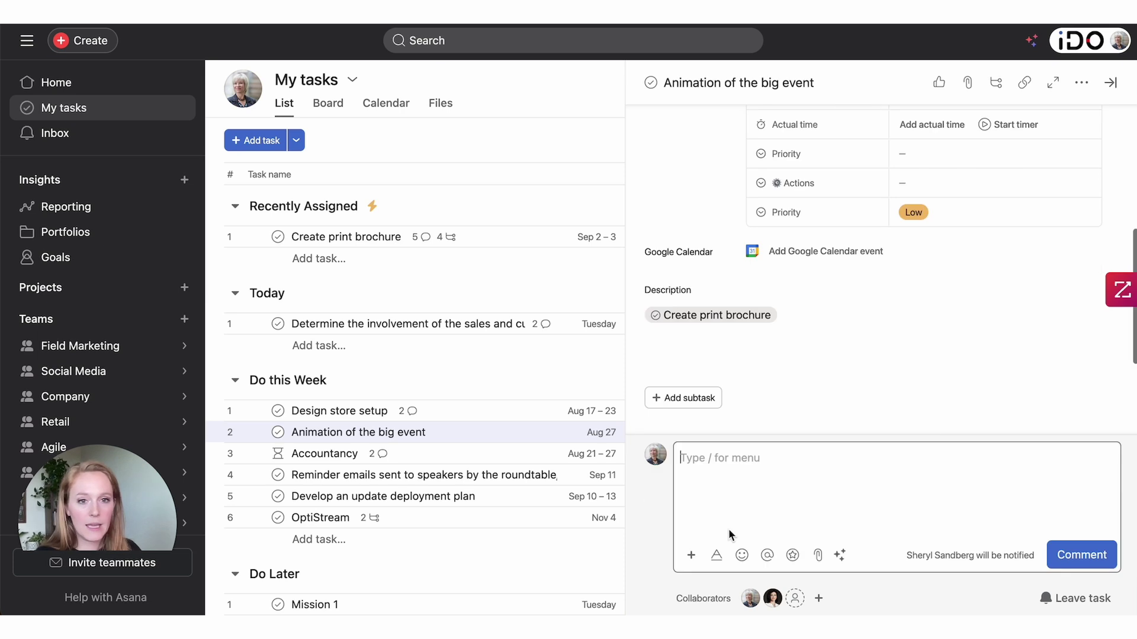
pyautogui.press('super+v')
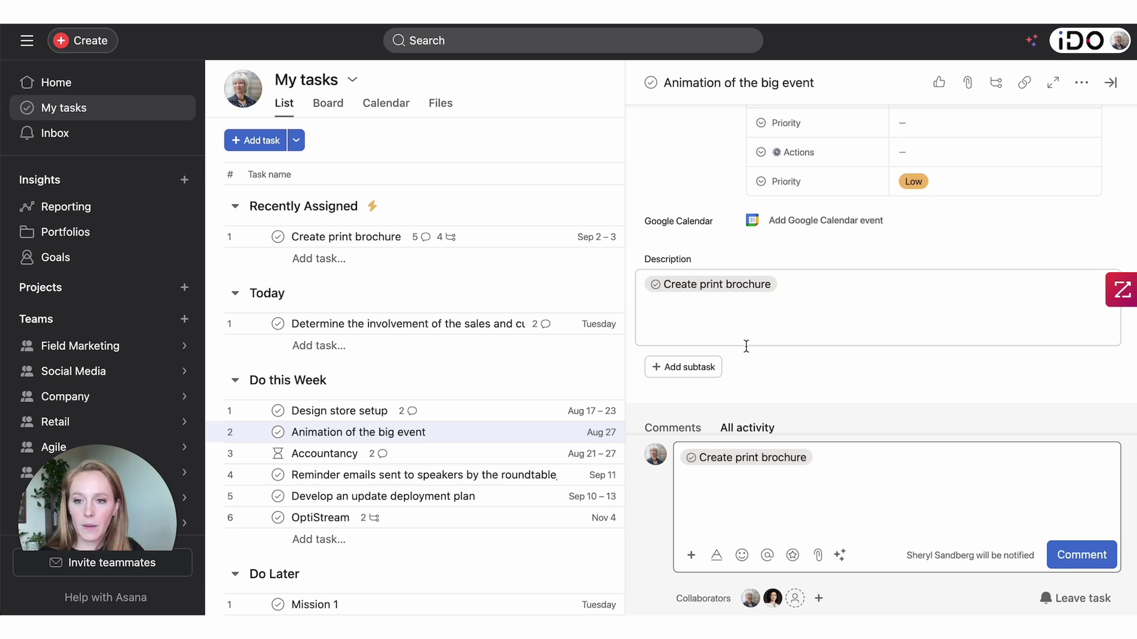
pyautogui.press('Return')
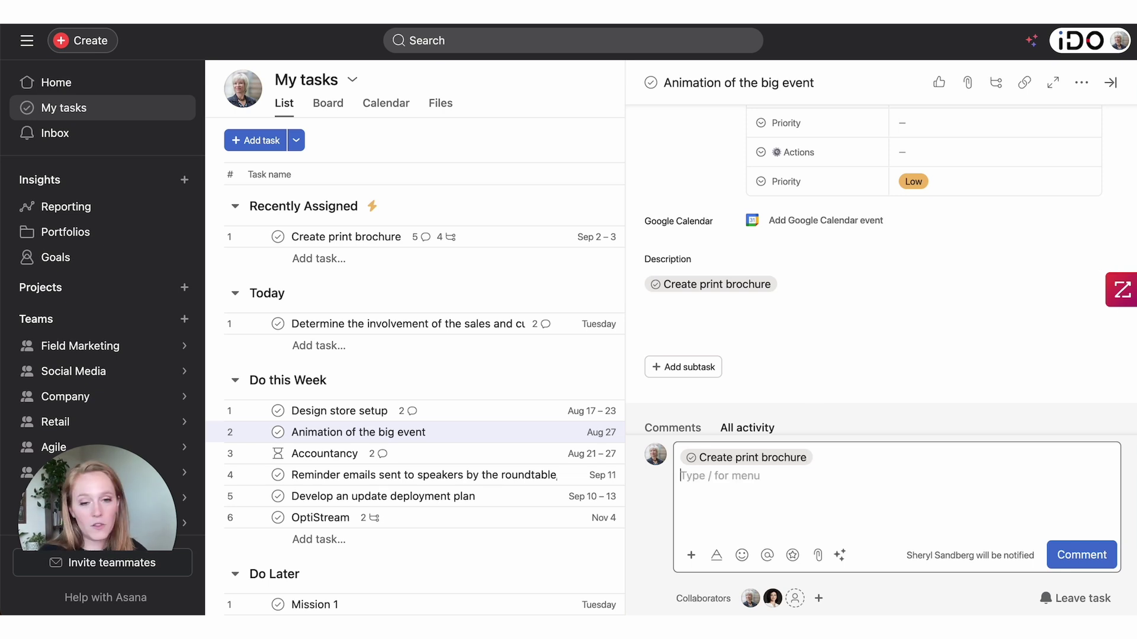
pyautogui.write('@determin')
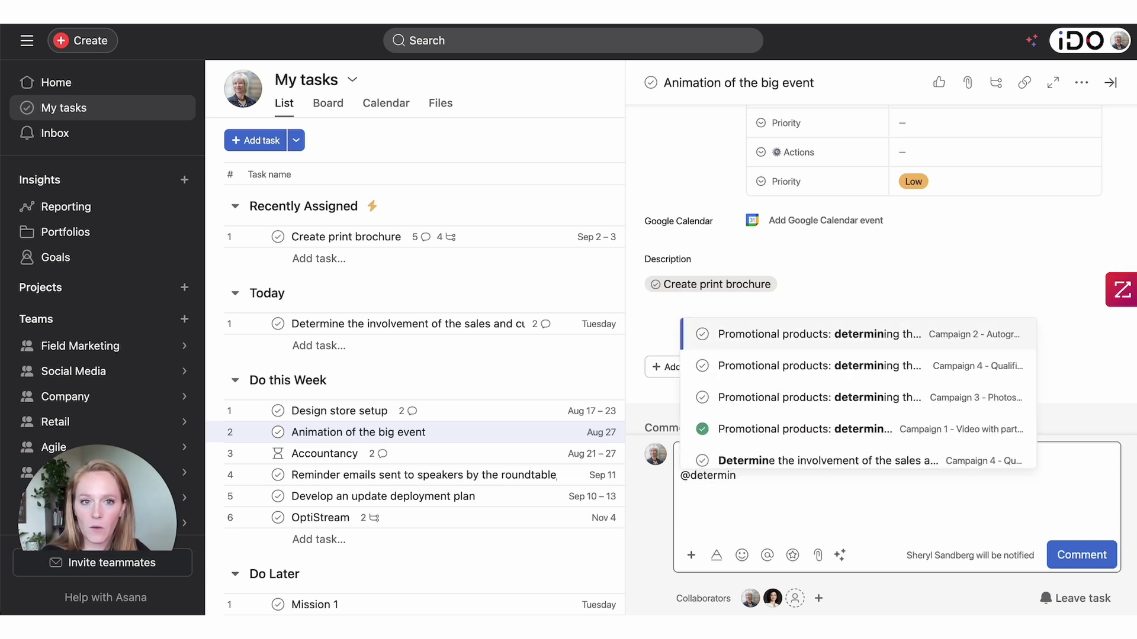
pyautogui.click(805, 461)
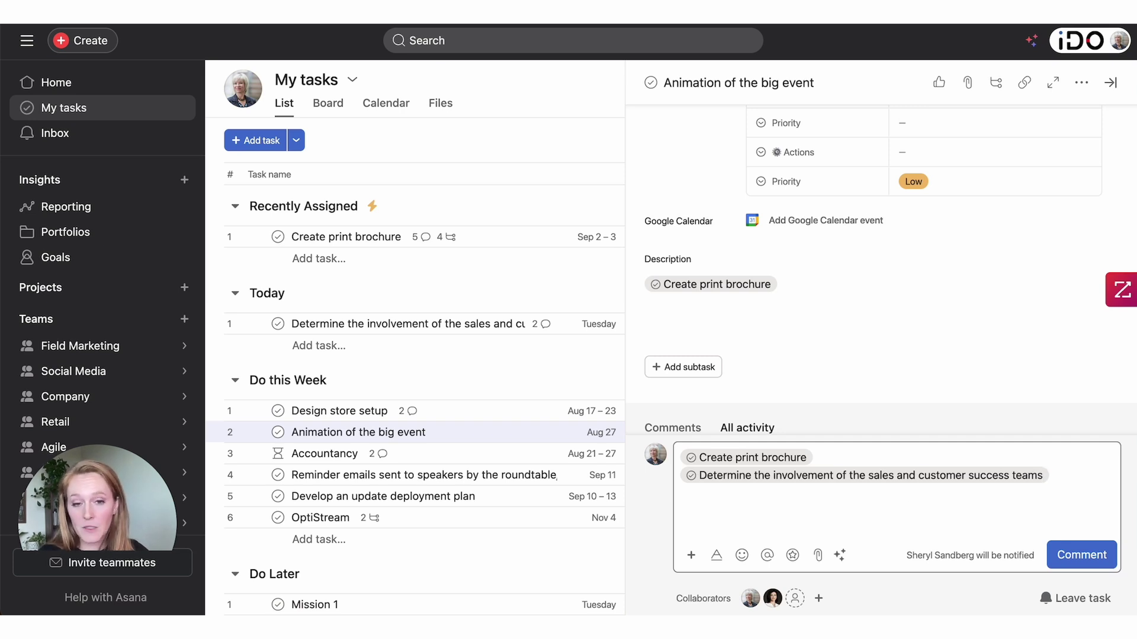
pyautogui.hotkey('ctrl', 'Return')
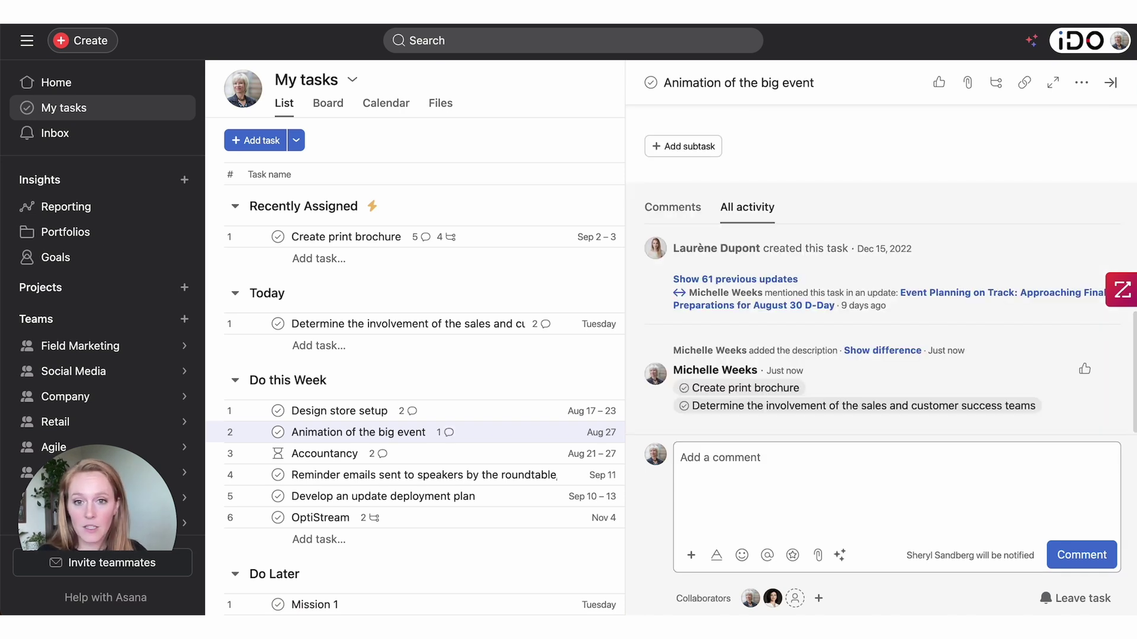
# Step: Open the mentioned "Determine the involvement of the sales and customer success teams" task and examine the newest mention in its full activity
pyautogui.moveTo(723, 411)
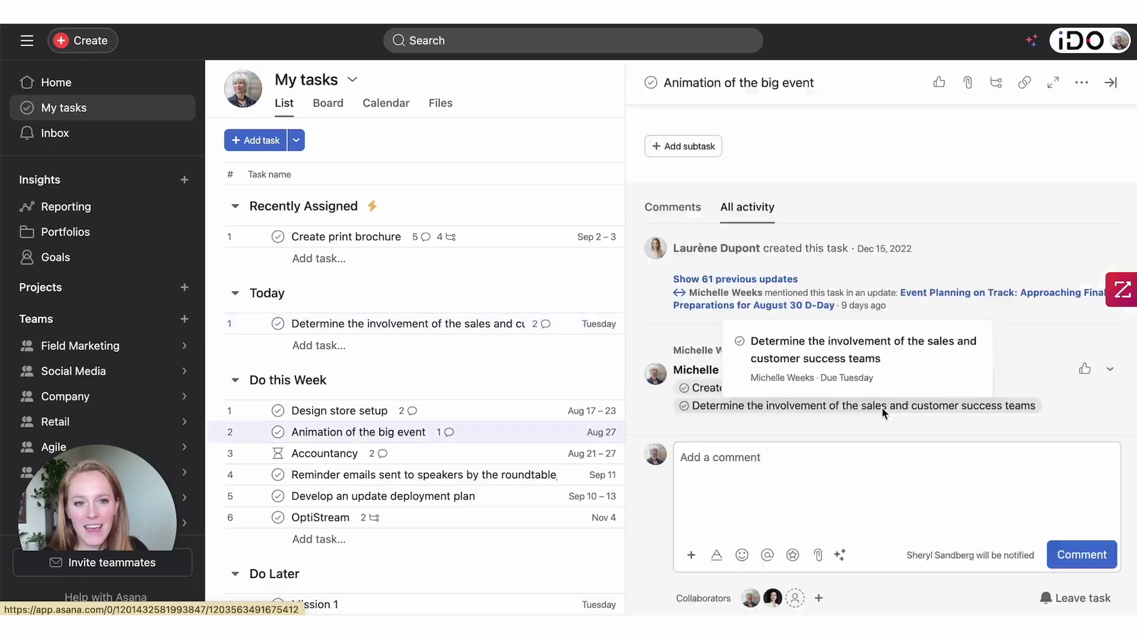
pyautogui.click(631, 491)
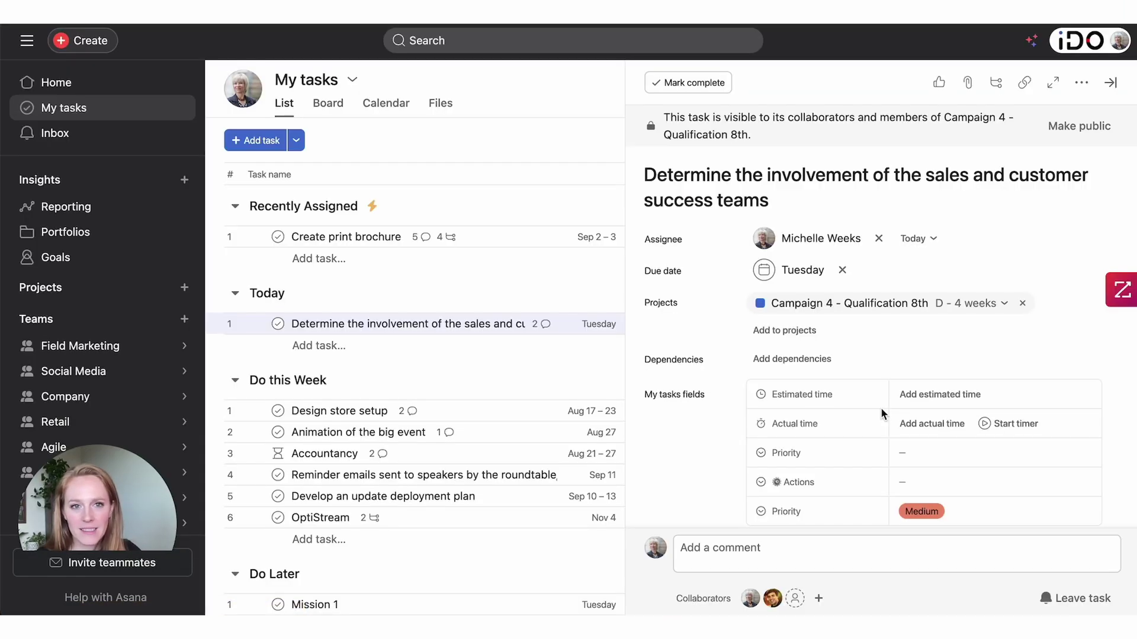
pyautogui.scroll(-10, 880, 407)
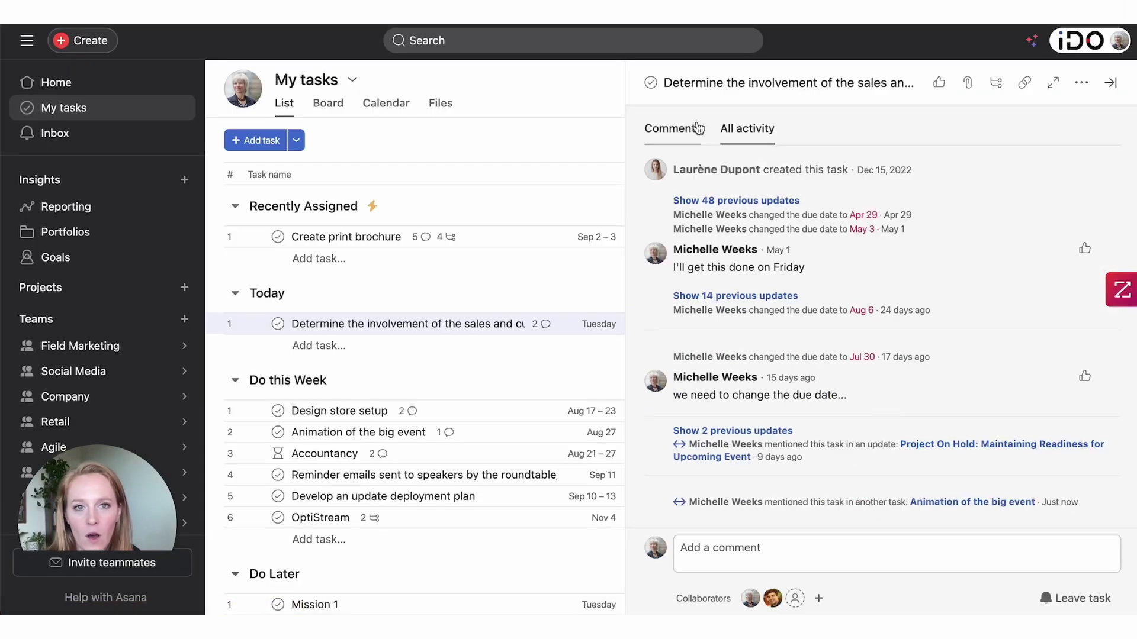
pyautogui.moveTo(723, 132); pyautogui.dragTo(779, 134)
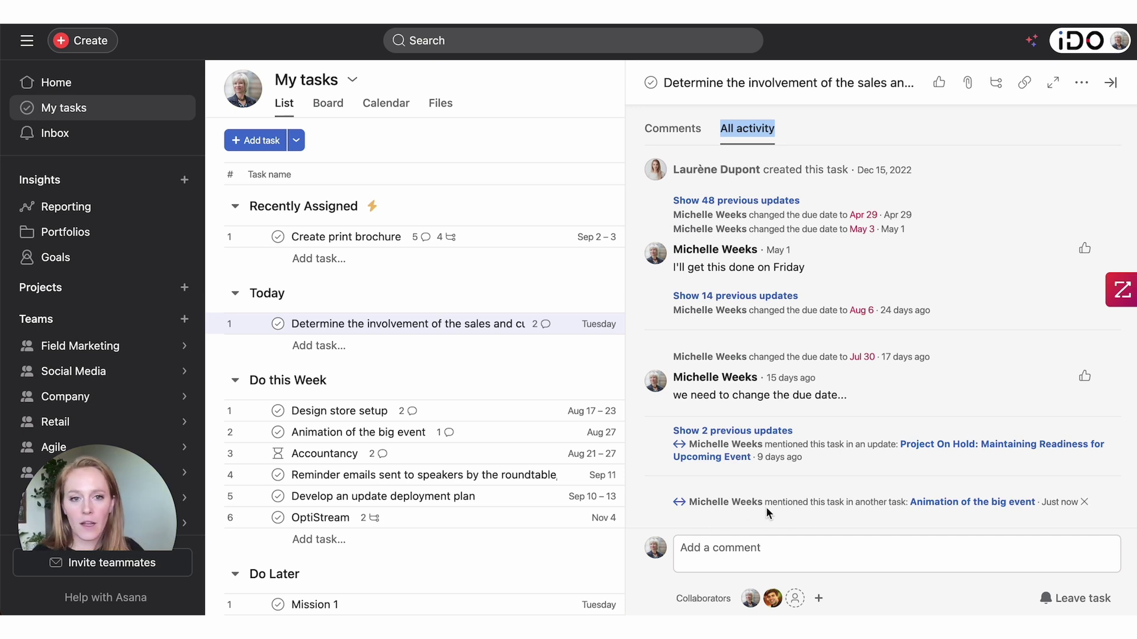
pyautogui.moveTo(782, 504); pyautogui.dragTo(1085, 505)
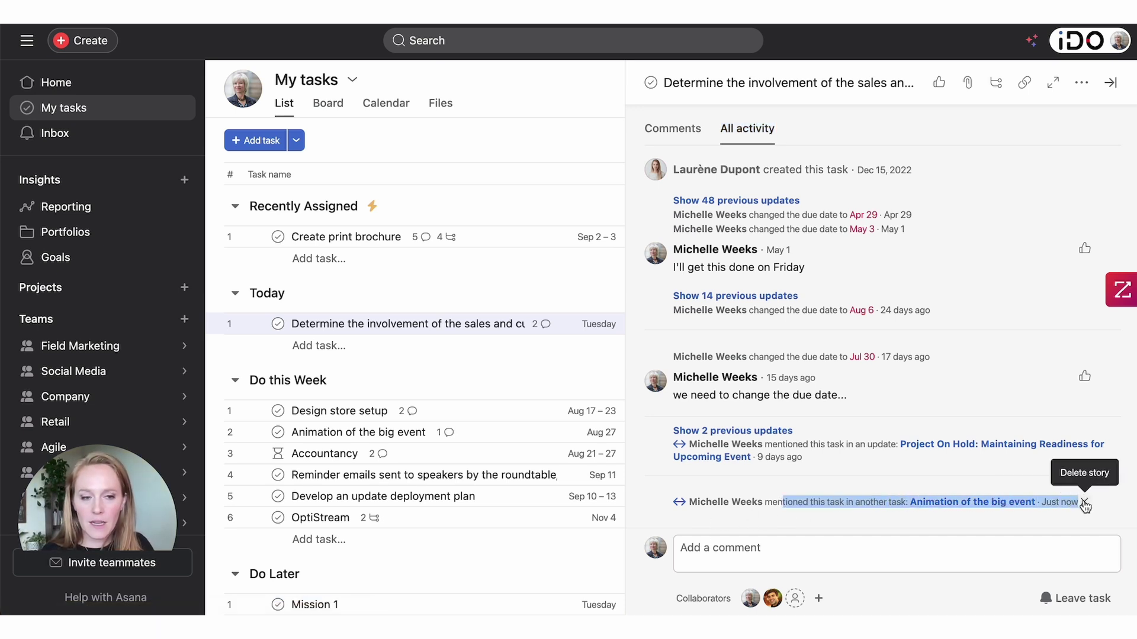
pyautogui.click(794, 493)
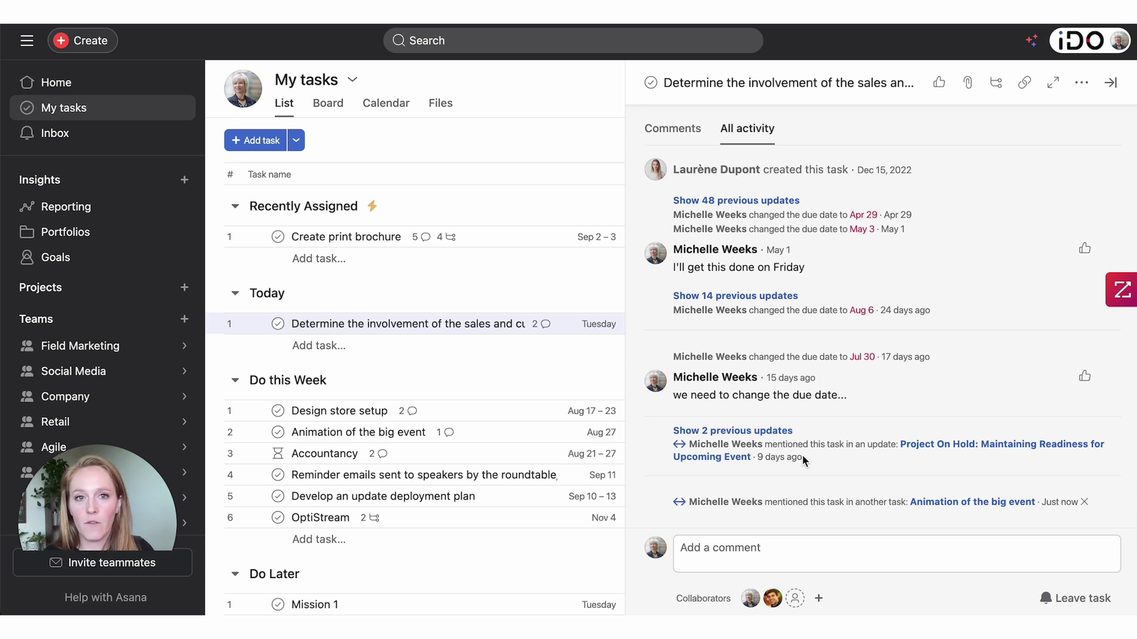
# Step: Add a crystal ball emoji at the start of the name "Determine the involvement of the sales and customer success teams"
pyautogui.scroll(10, 791, 486)
pyautogui.click(655, 172)
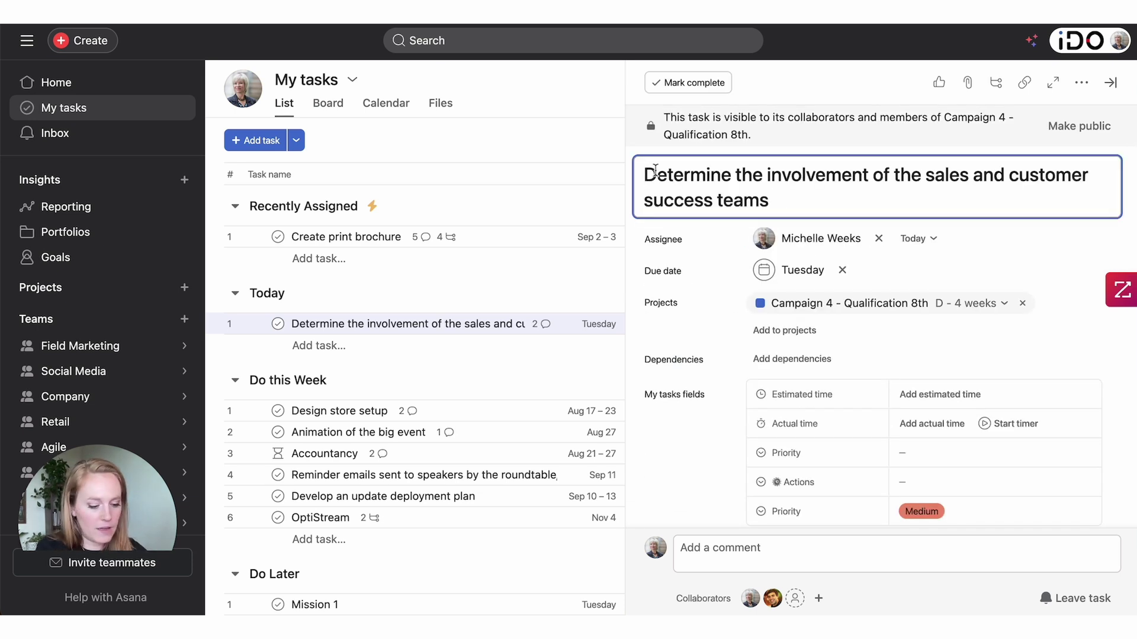
pyautogui.press('ctrl+super+space')
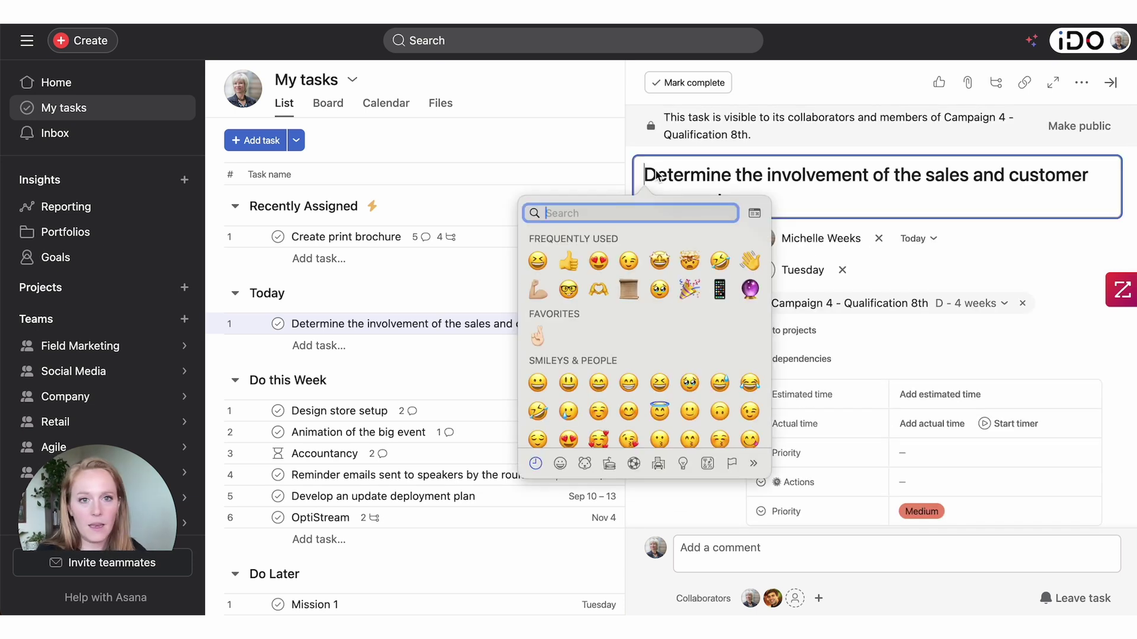
pyautogui.click(750, 289)
# Step: Open the mentioning task "Animation of the big event" from the activity feed and examine the renamed task's link in its latest comment
pyautogui.scroll(-10, 801, 325)
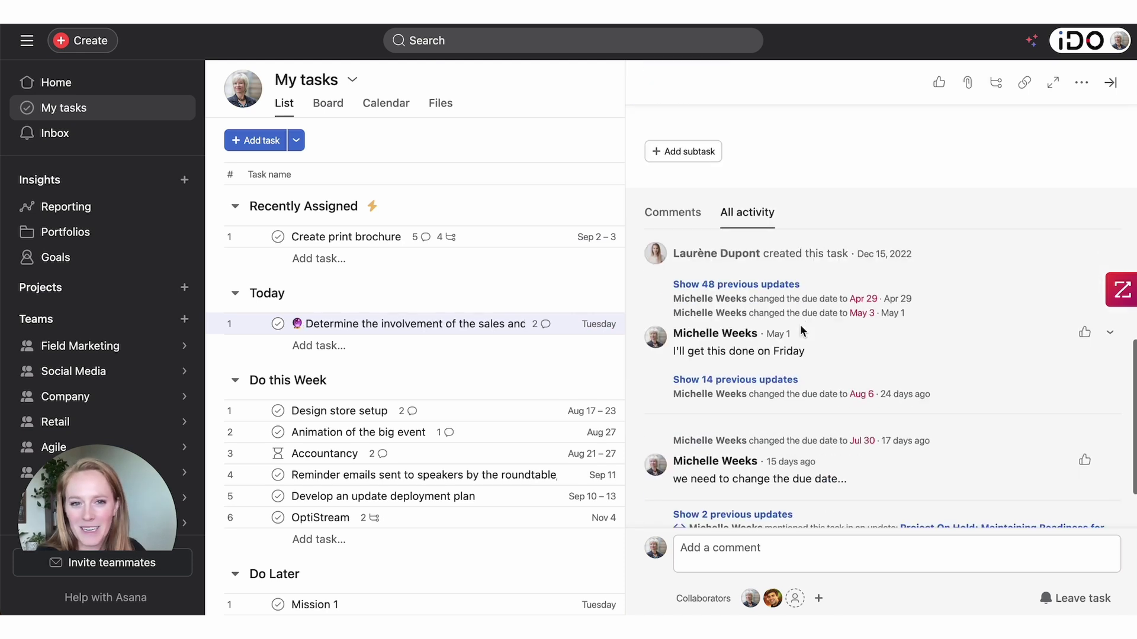
pyautogui.click(948, 504)
pyautogui.scroll(-15, 948, 504)
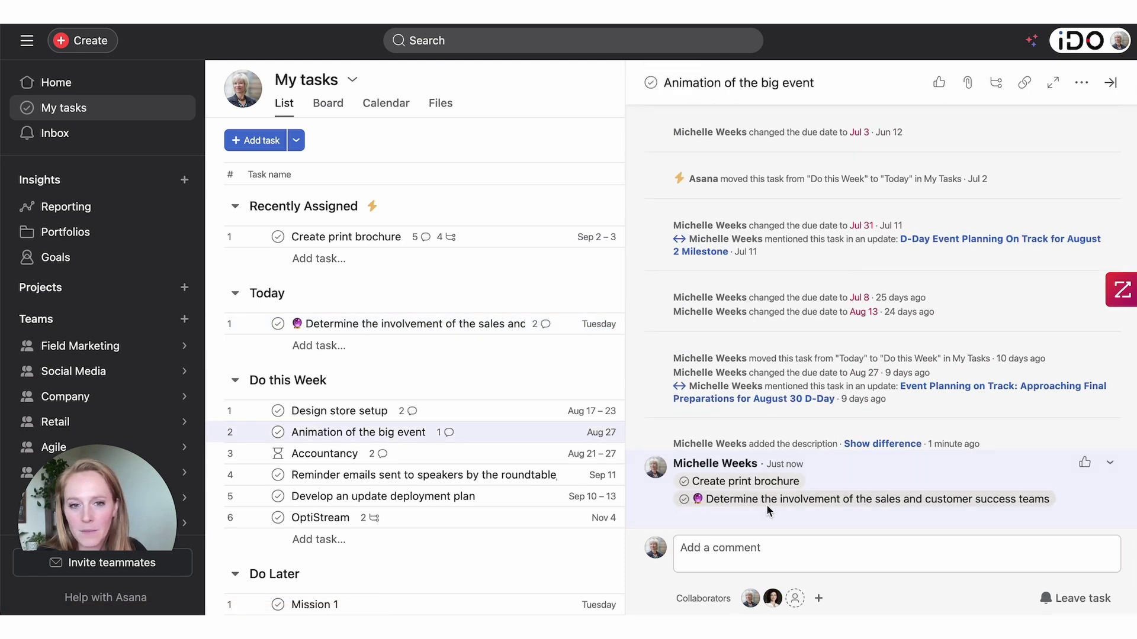
pyautogui.moveTo(761, 506)
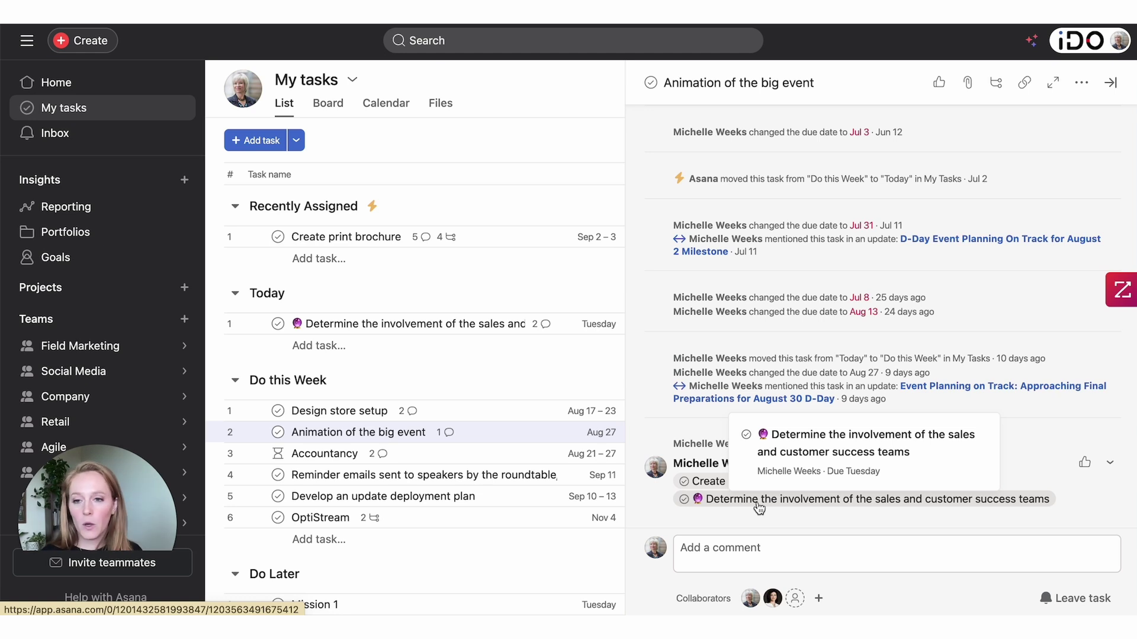
pyautogui.scroll(15, 876, 400)
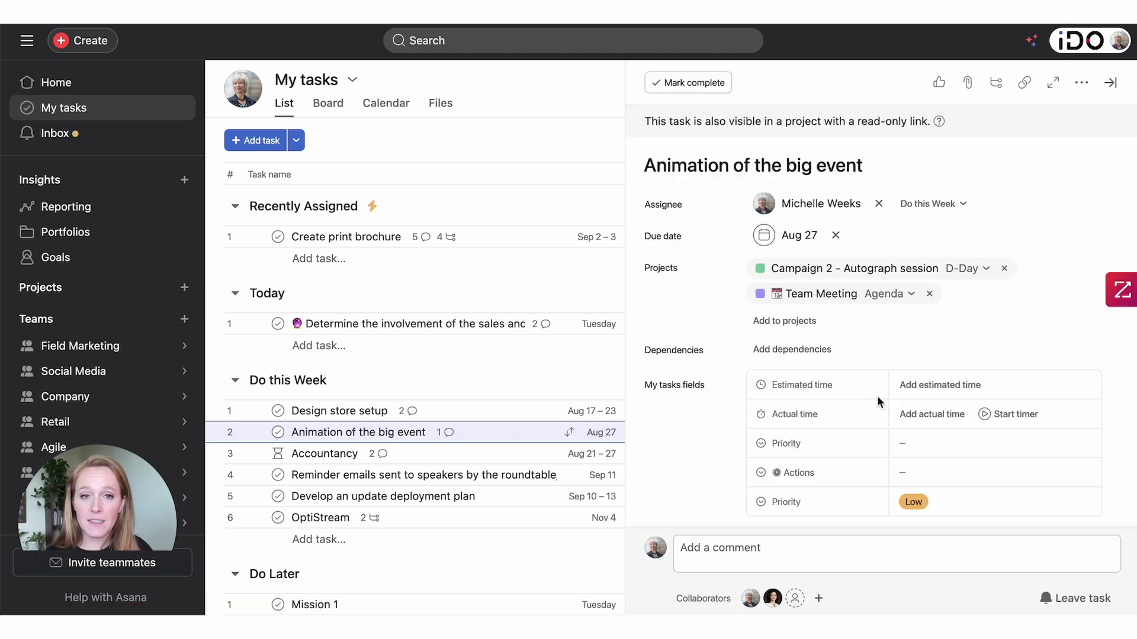
# Step: Turn on expanded notifications with more context for the Inbox, and check that the option is enabled
pyautogui.click(67, 135)
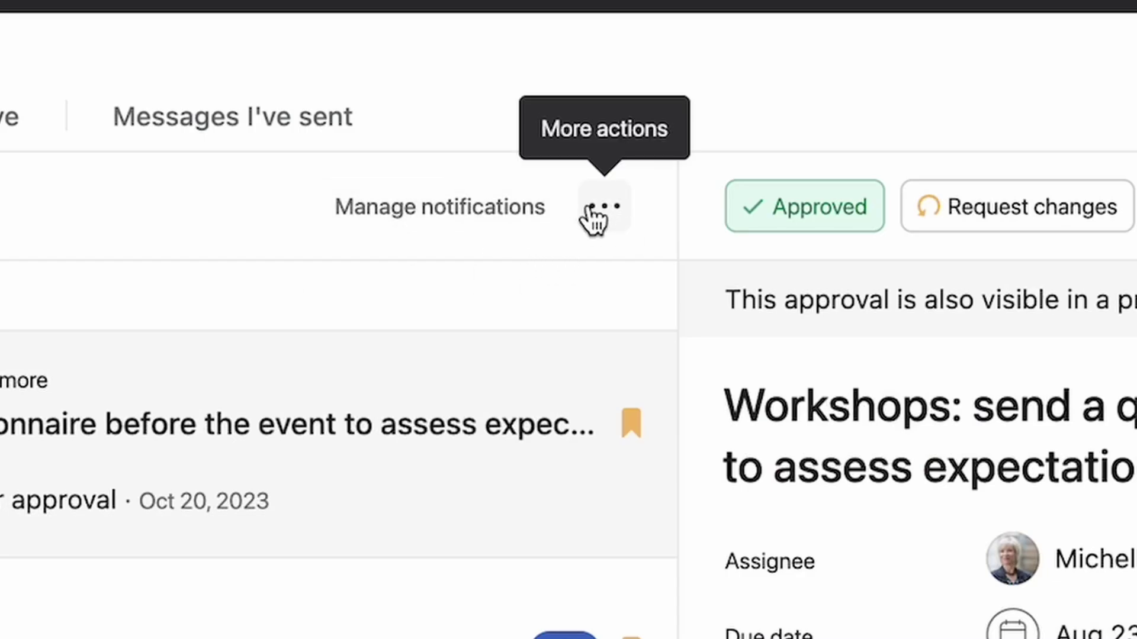
pyautogui.click(605, 225)
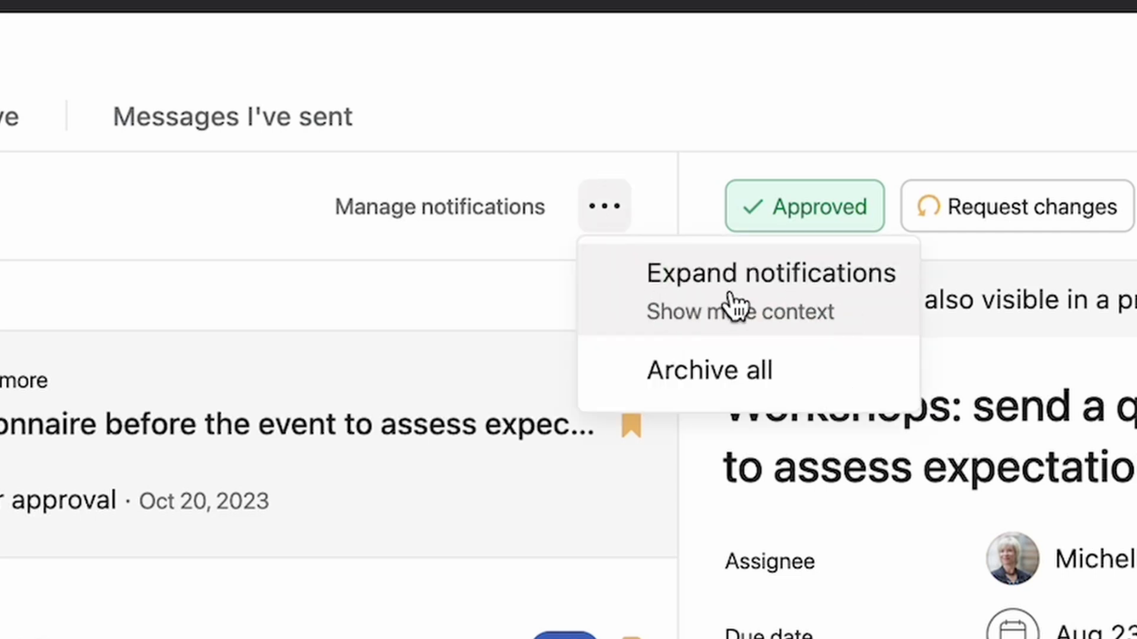
pyautogui.click(734, 305)
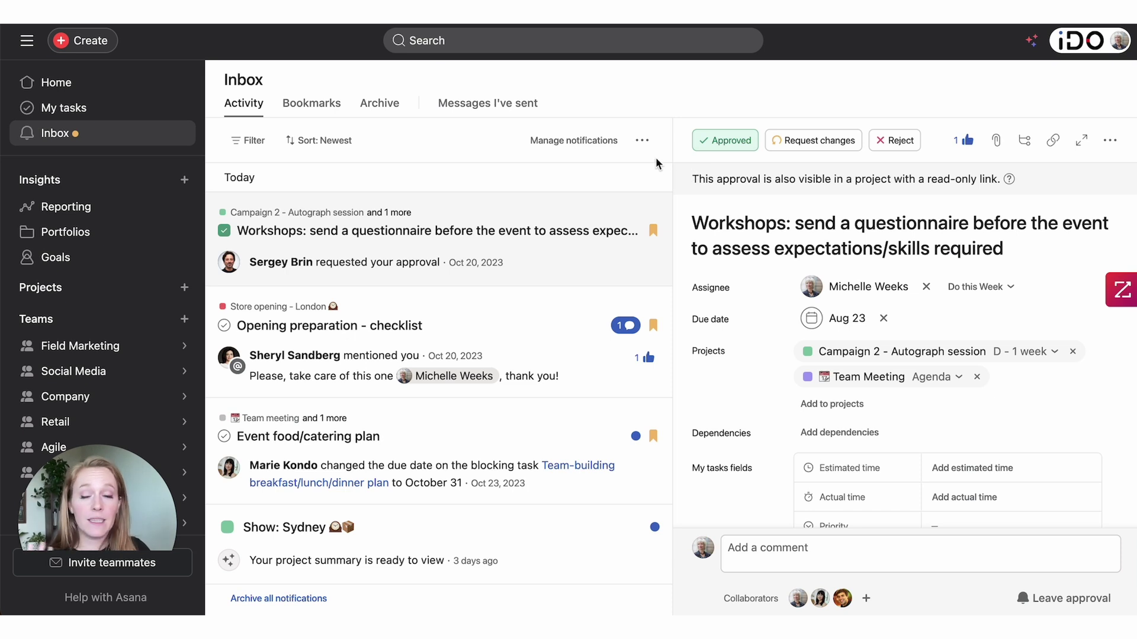
pyautogui.click(641, 140)
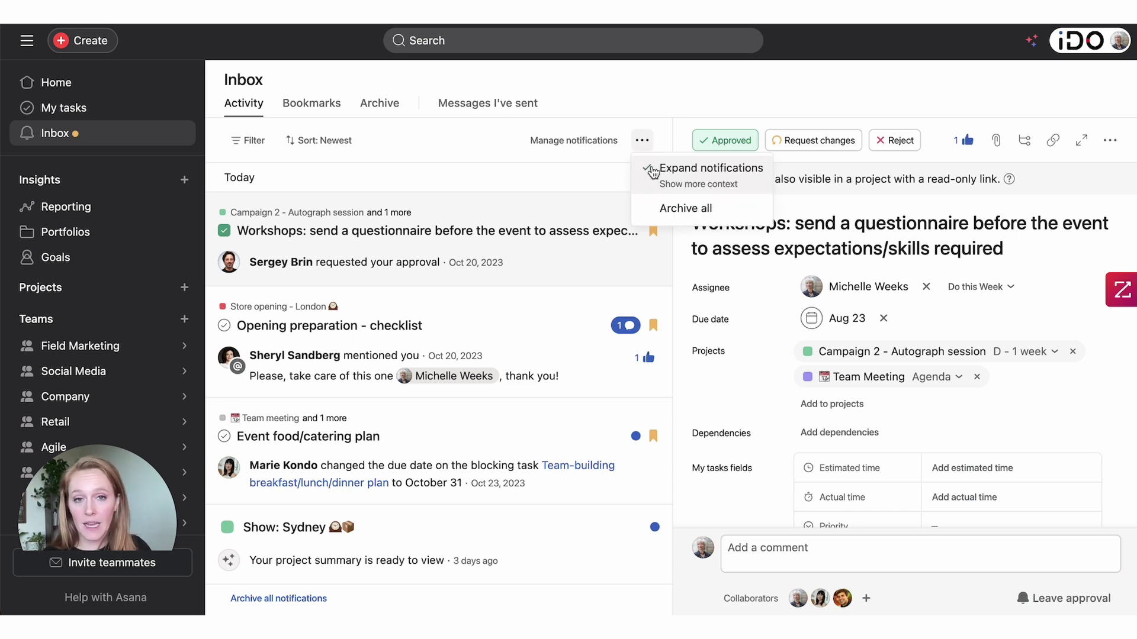
pyautogui.click(438, 150)
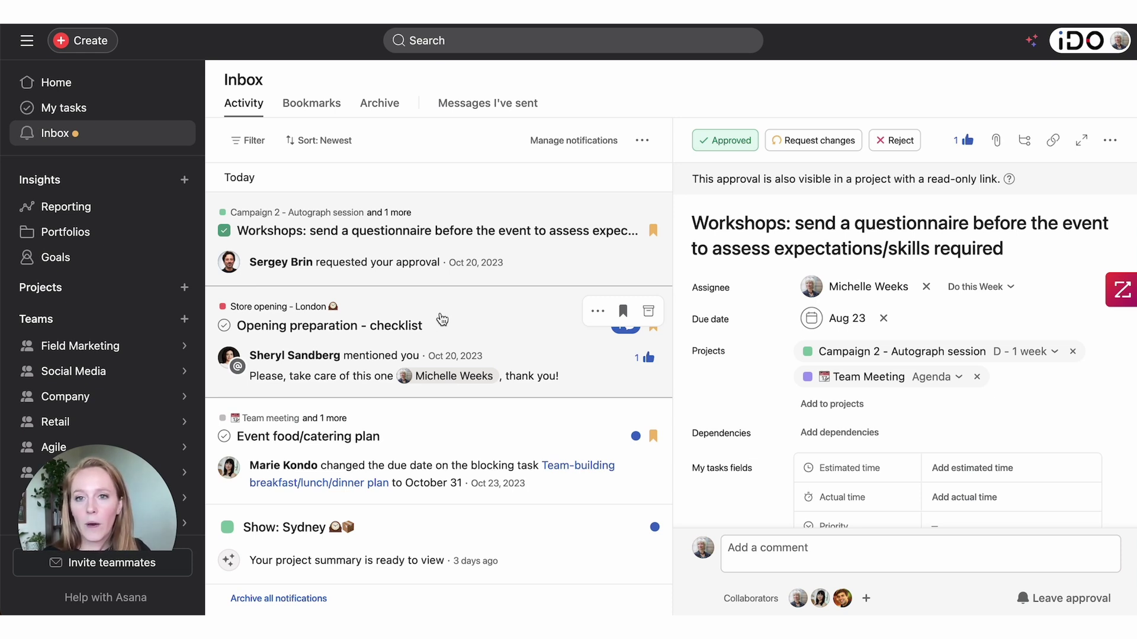
# Step: Open the "Opening preparation - checklist" notification and review the task's recent activity
pyautogui.click(468, 336)
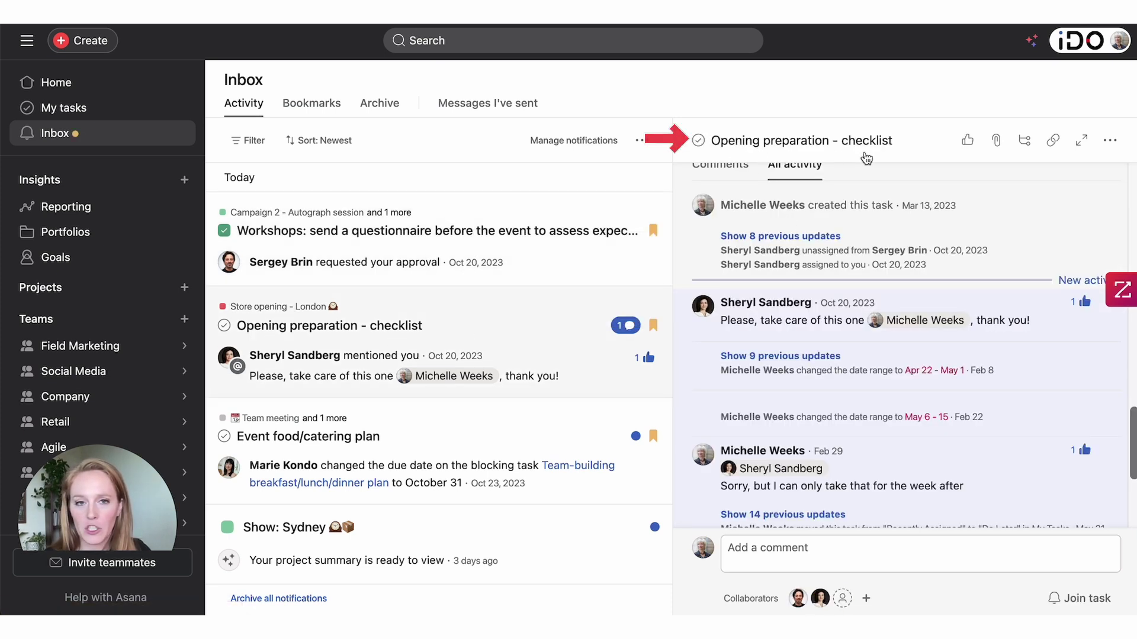
pyautogui.scroll(-4, 910, 353)
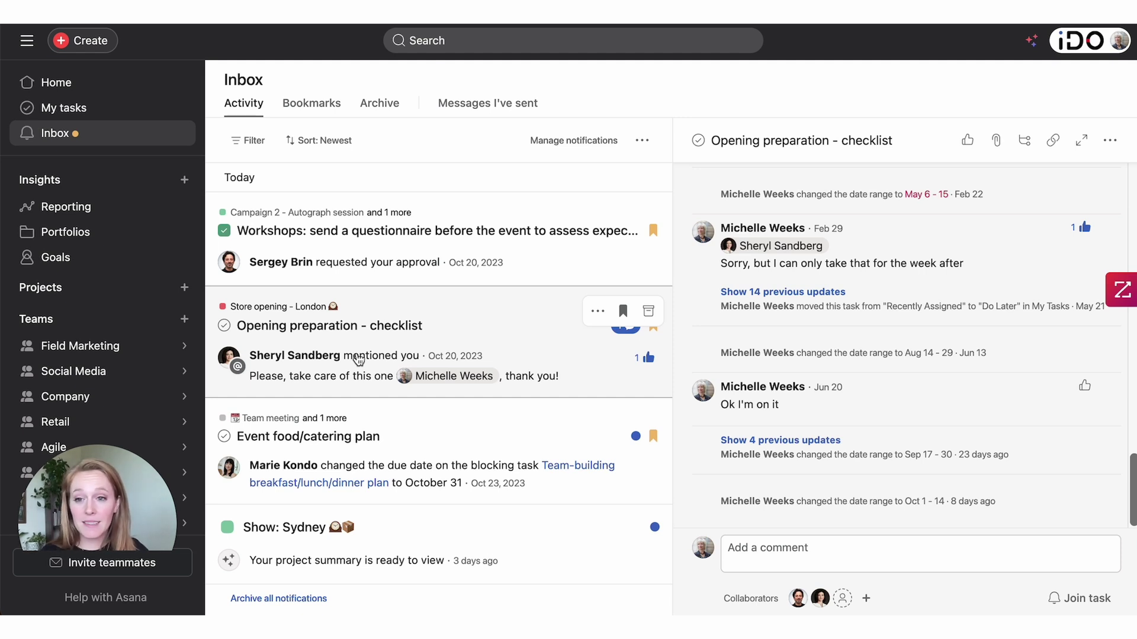
# Step: Open the "Show: Sydney" project from the Field Marketing team and examine its task list through the weekly sections
pyautogui.click(107, 346)
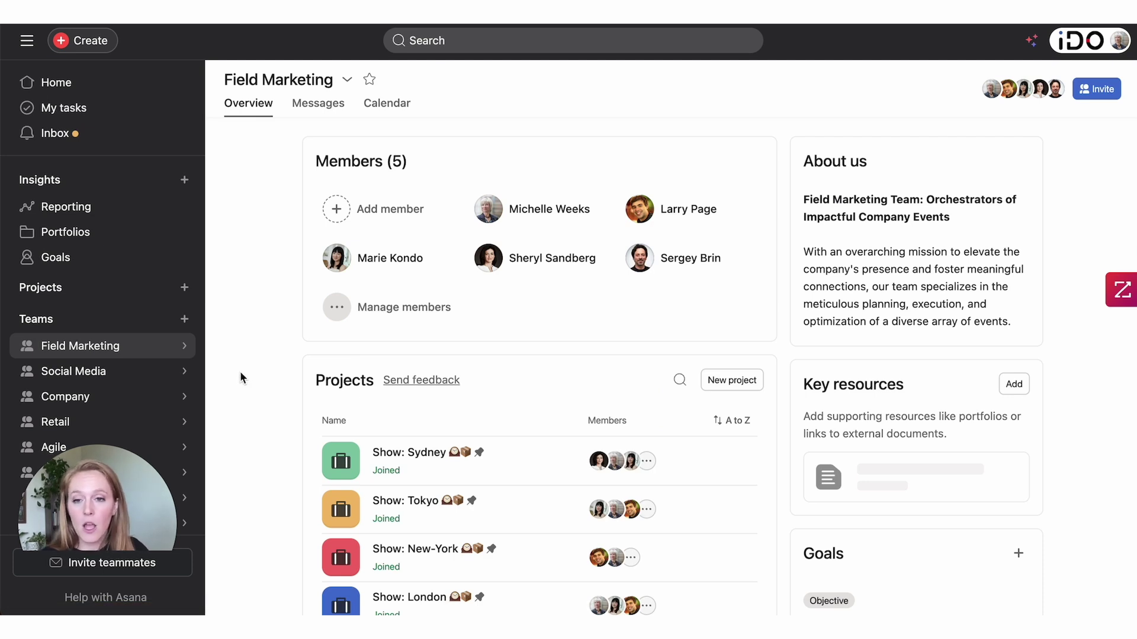
pyautogui.scroll(-3, 243, 377)
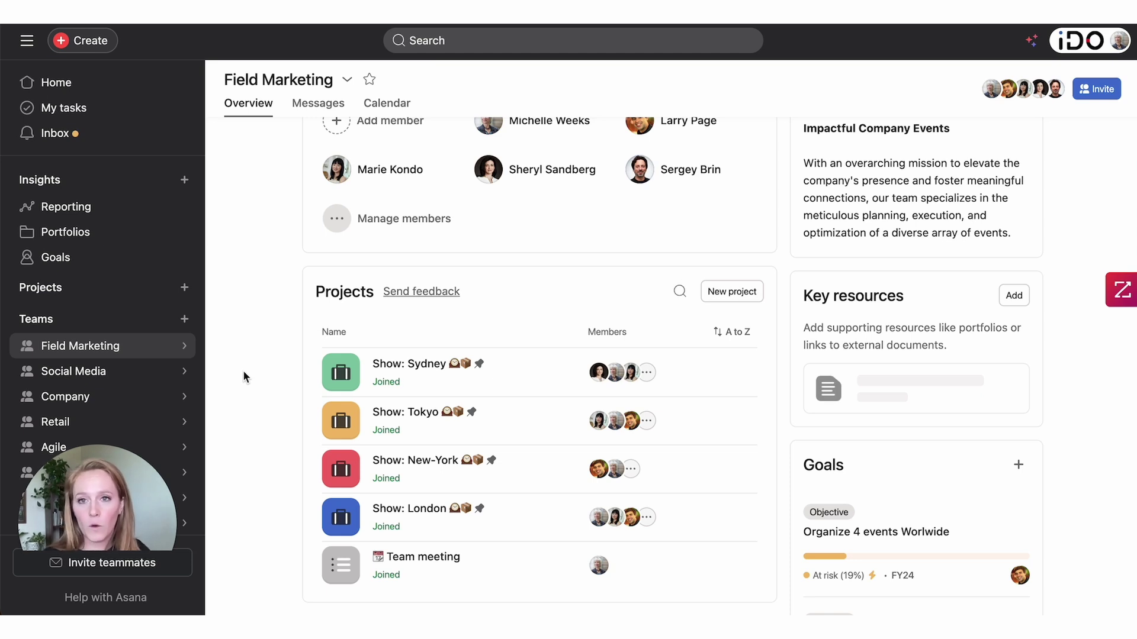
pyautogui.scroll(-1, 399, 376)
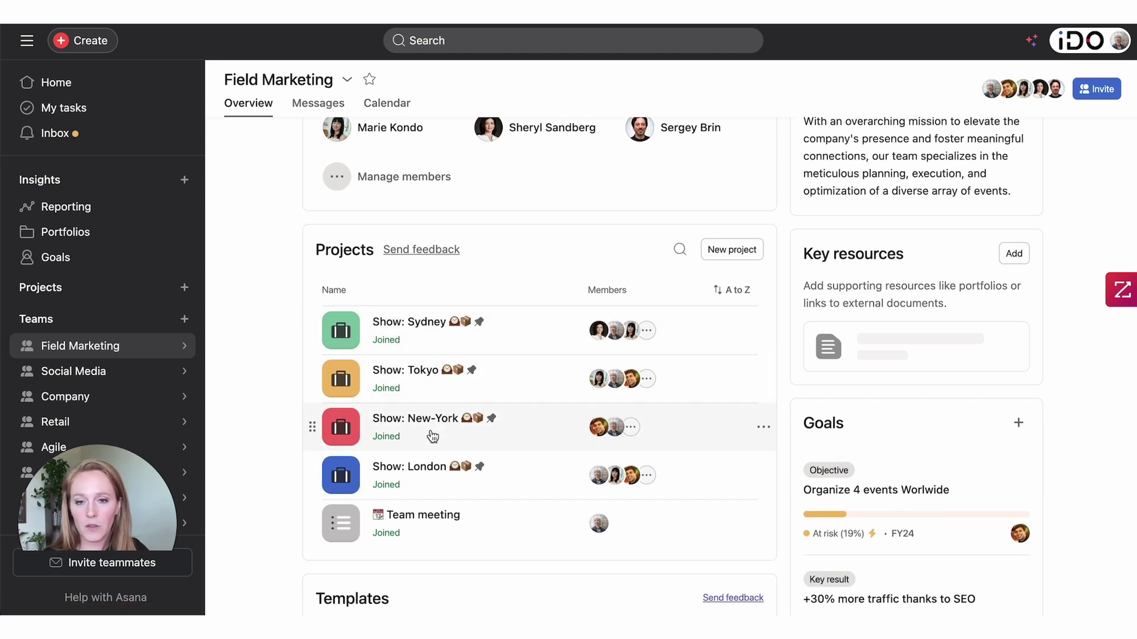
pyautogui.click(408, 328)
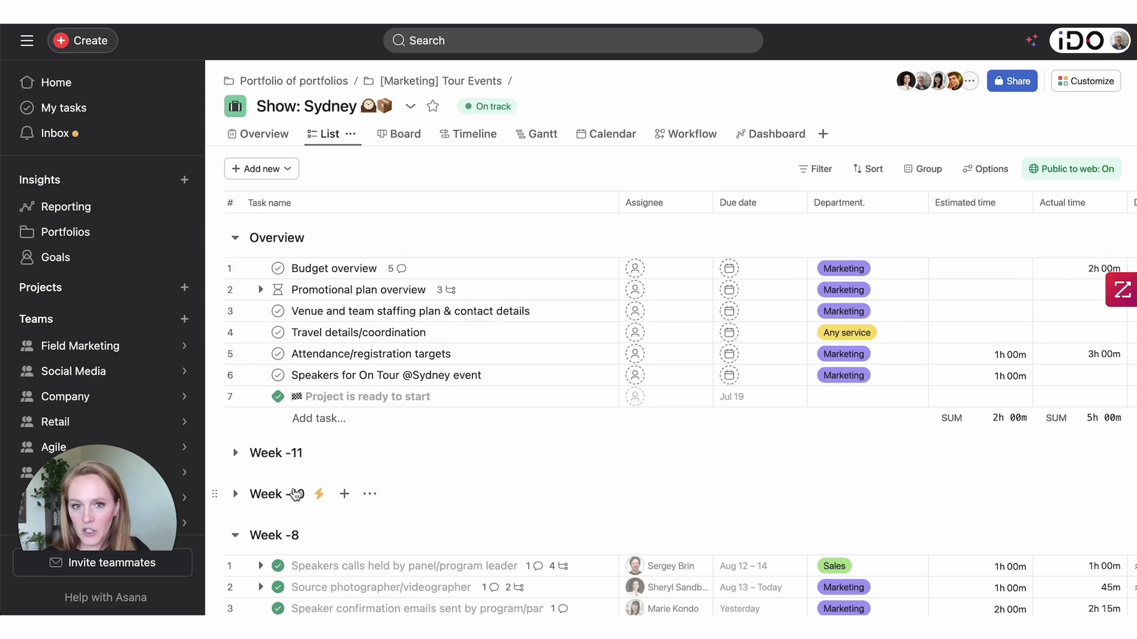
pyautogui.scroll(-1, 735, 295)
pyautogui.hscroll(5, 878, 257)
pyautogui.hscroll(-5, 794, 304)
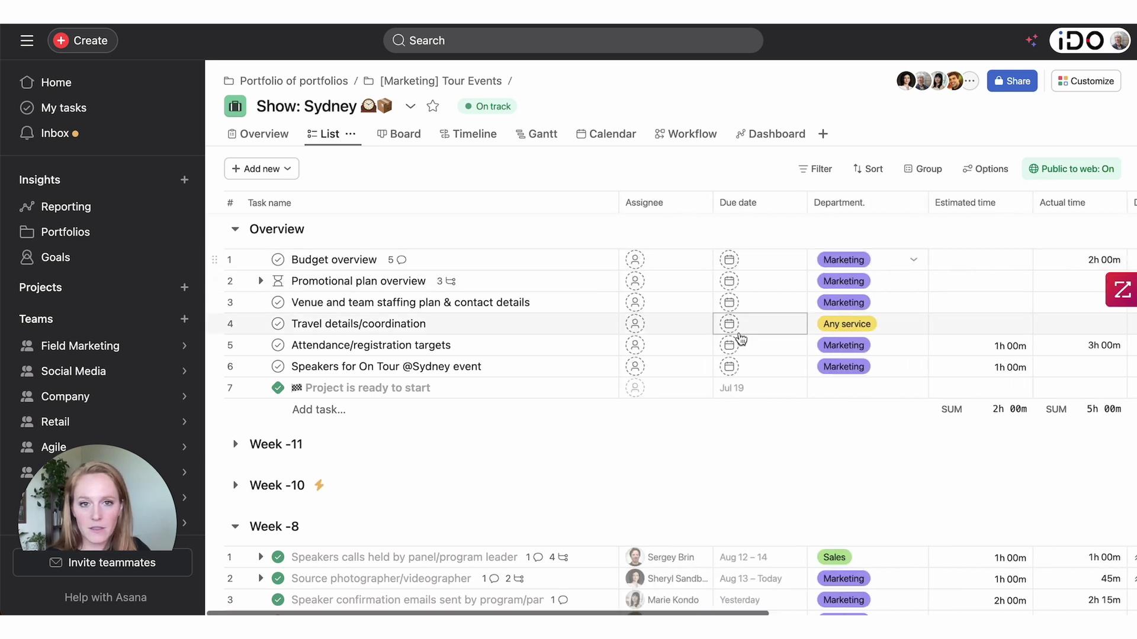
pyautogui.scroll(-4, 741, 338)
pyautogui.scroll(-15, 740, 338)
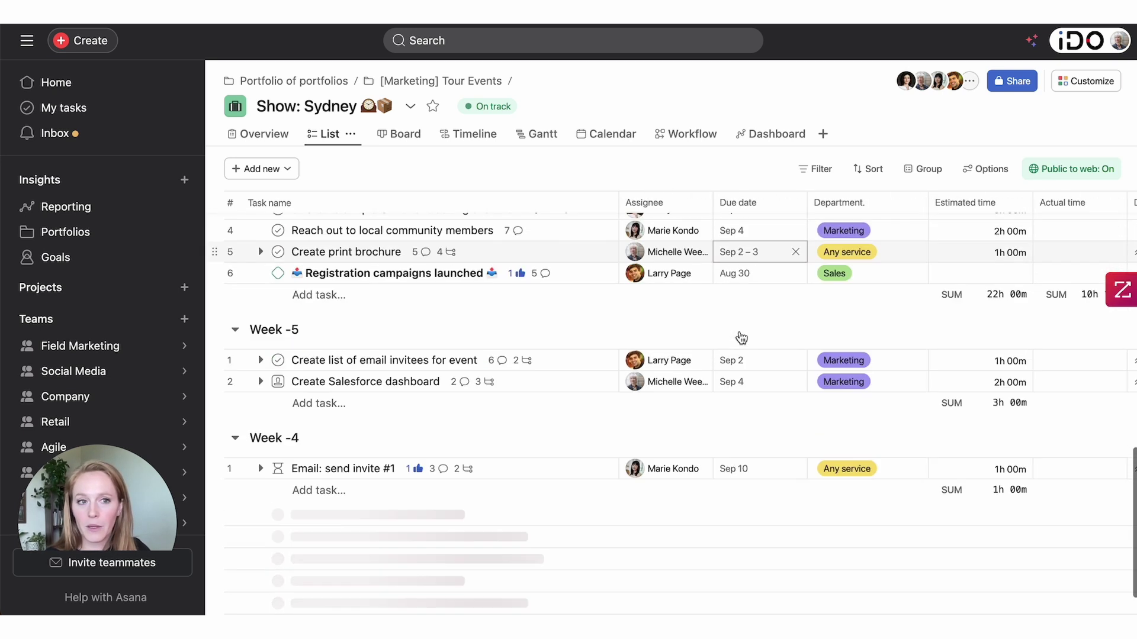
pyautogui.scroll(-10, 741, 338)
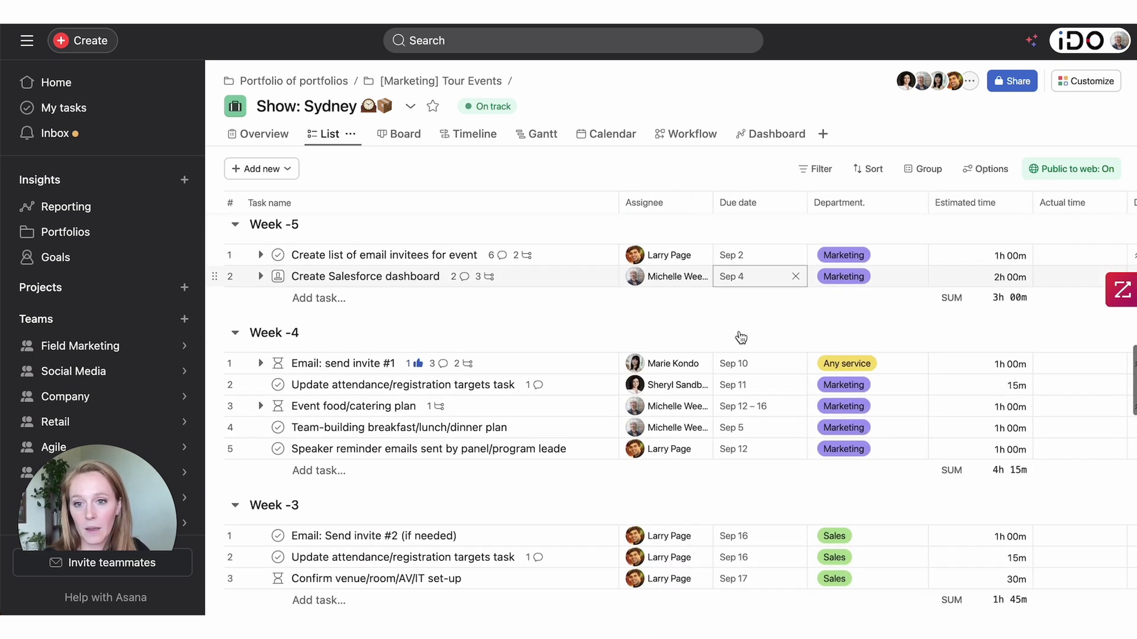
pyautogui.scroll(-9, 740, 337)
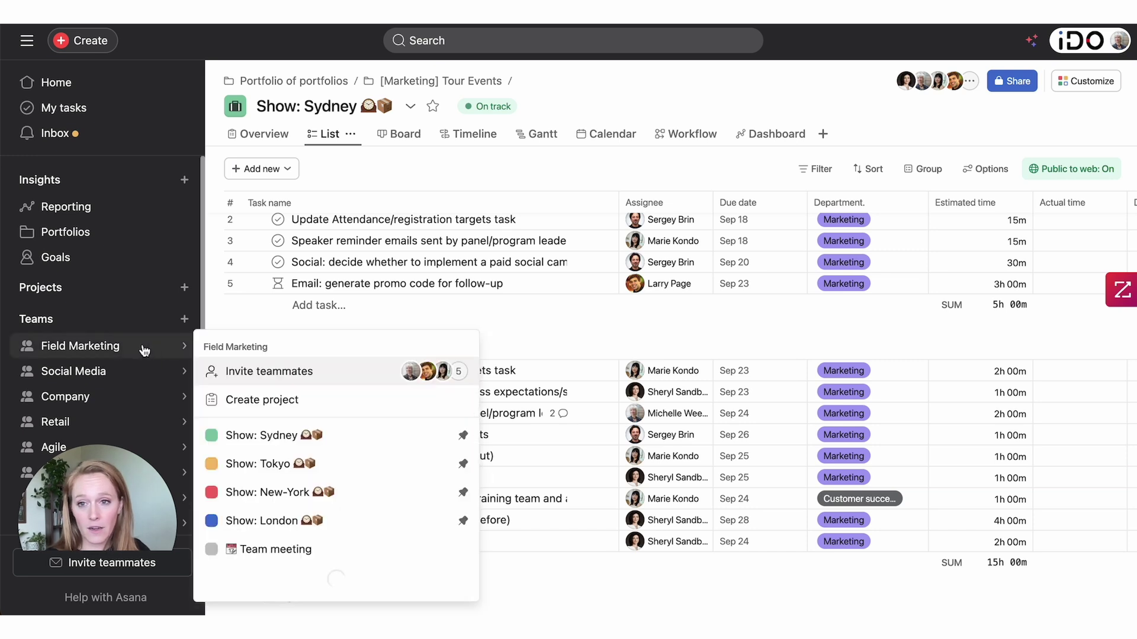
# Step: Go back to the Field Marketing team and open the "Show: Tokyo" project to view its task list
pyautogui.click(109, 348)
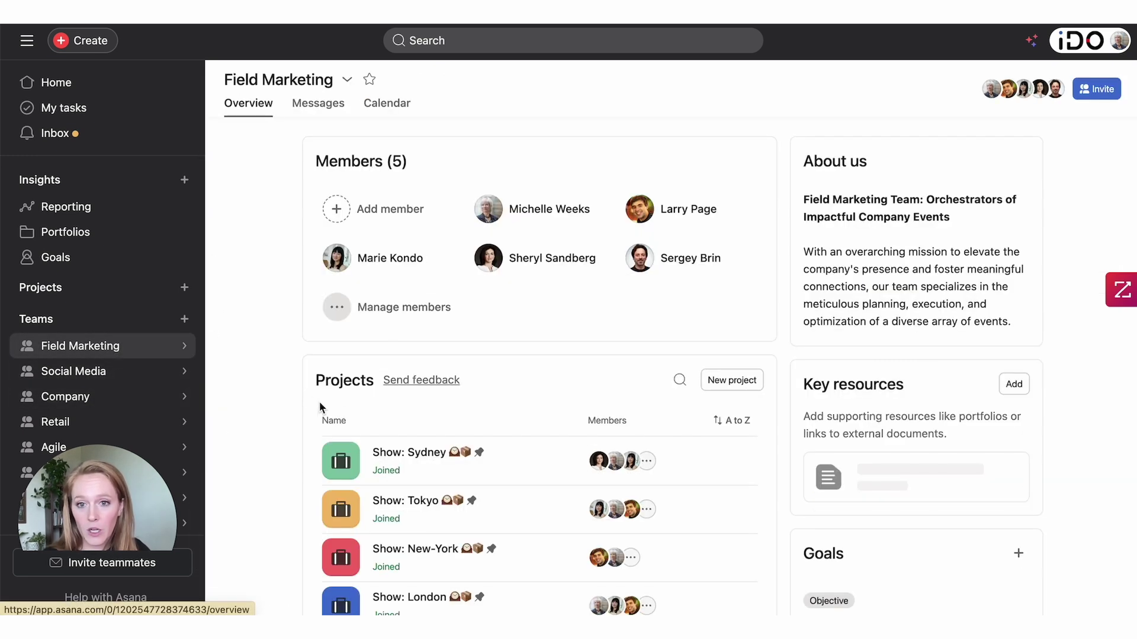
pyautogui.scroll(-2, 355, 409)
pyautogui.click(412, 443)
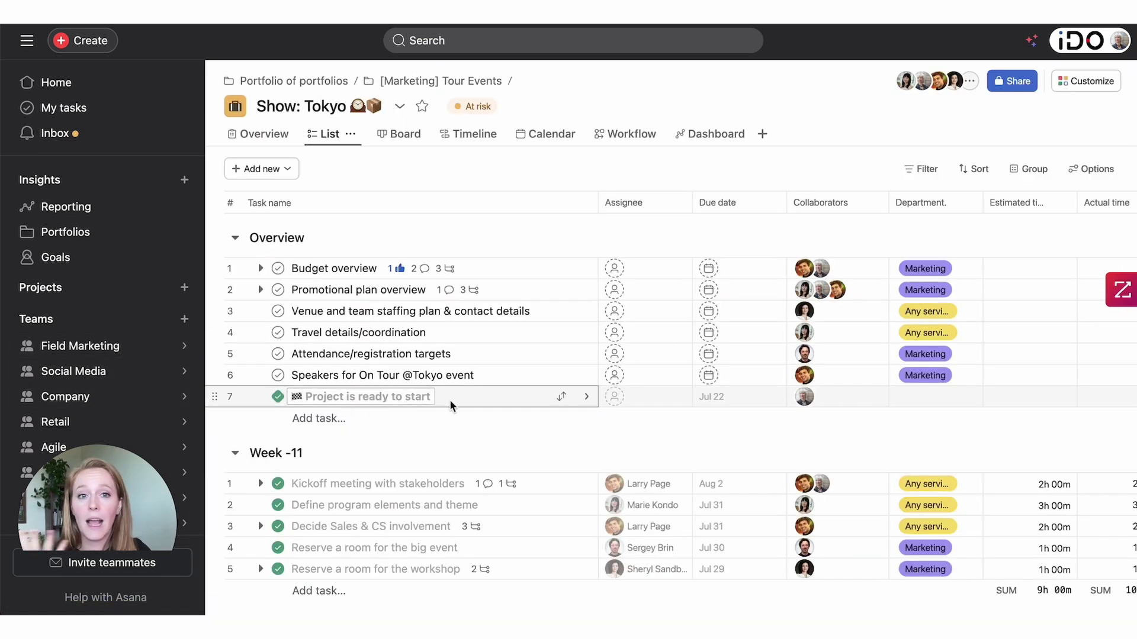
# Step: Return to the Field Marketing team overview and look over its projects and the Templates section
pyautogui.click(118, 347)
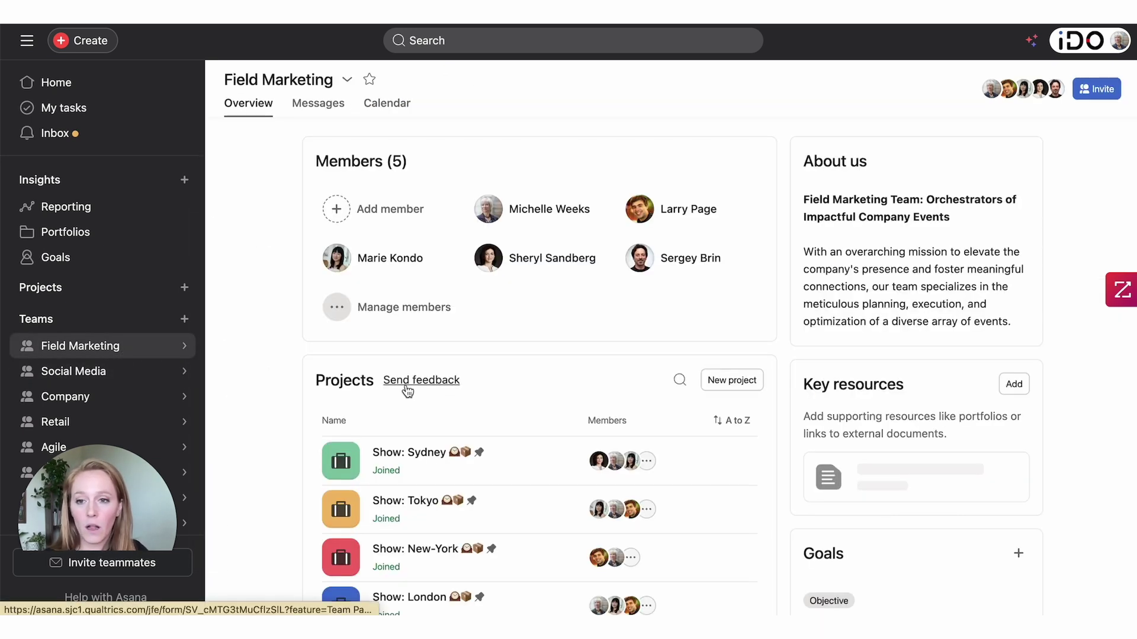
pyautogui.scroll(-6, 407, 391)
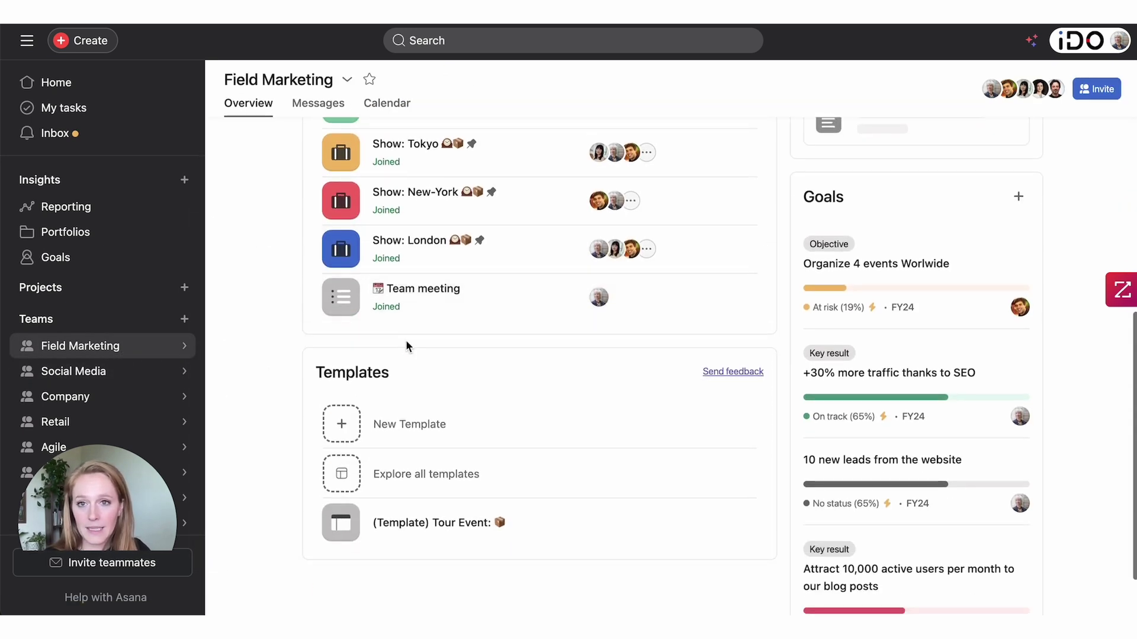
pyautogui.scroll(-1, 370, 338)
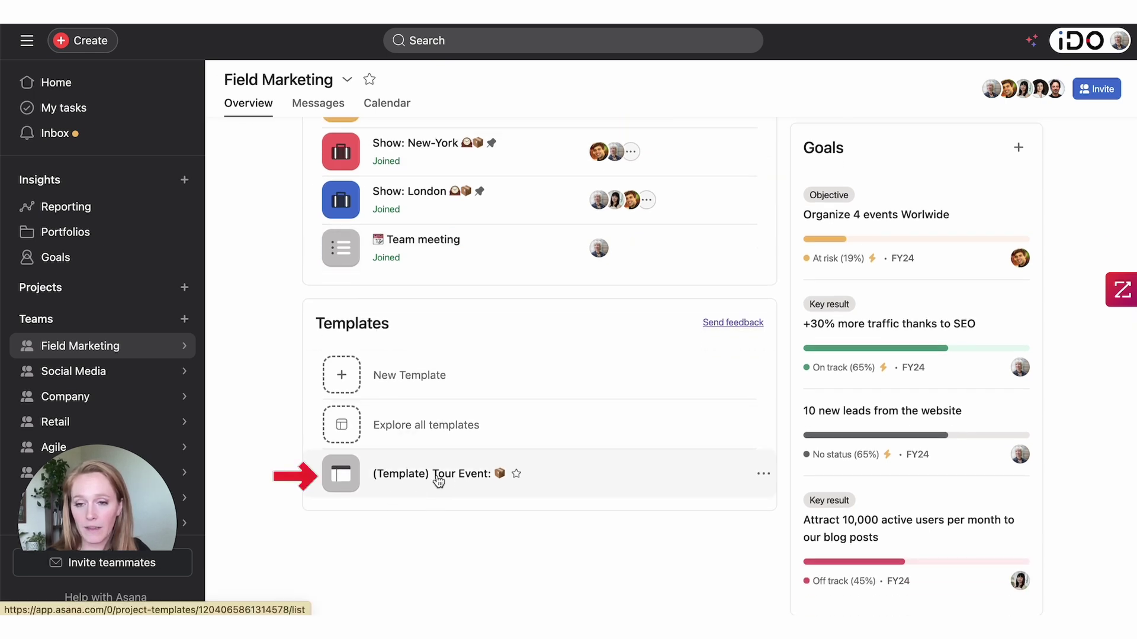
pyautogui.scroll(1, 458, 355)
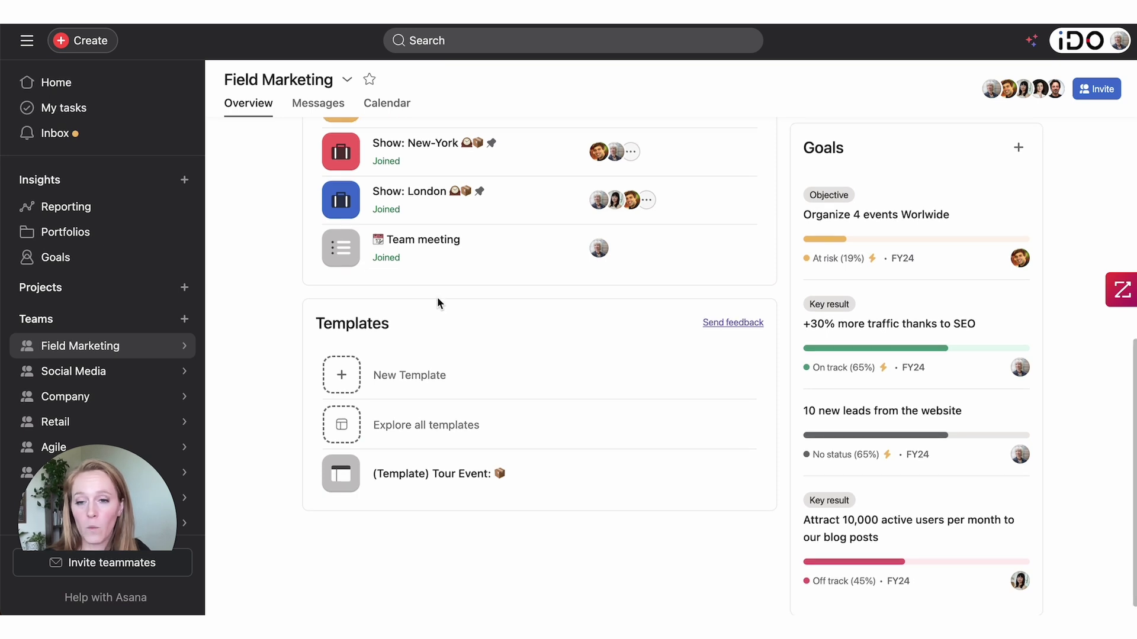
pyautogui.scroll(1, 437, 297)
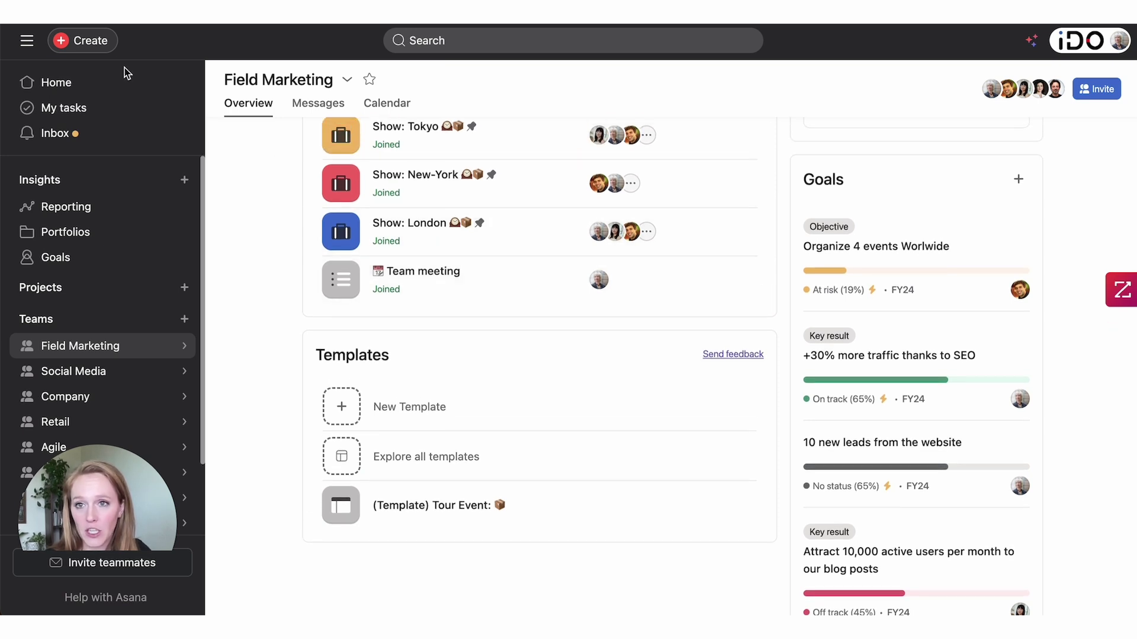
# Step: Preview "(Template) Tour Event:" among the templates for creating a new project, and return to the Field Marketing team's templates without creating anything
pyautogui.click(90, 43)
pyautogui.click(162, 71)
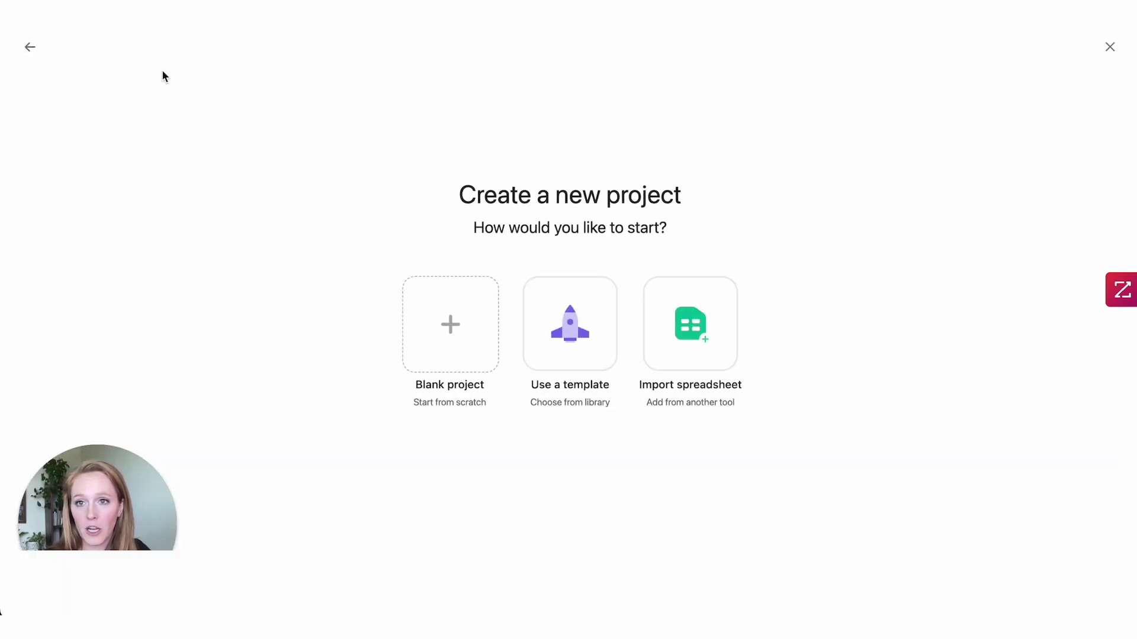
pyautogui.click(560, 333)
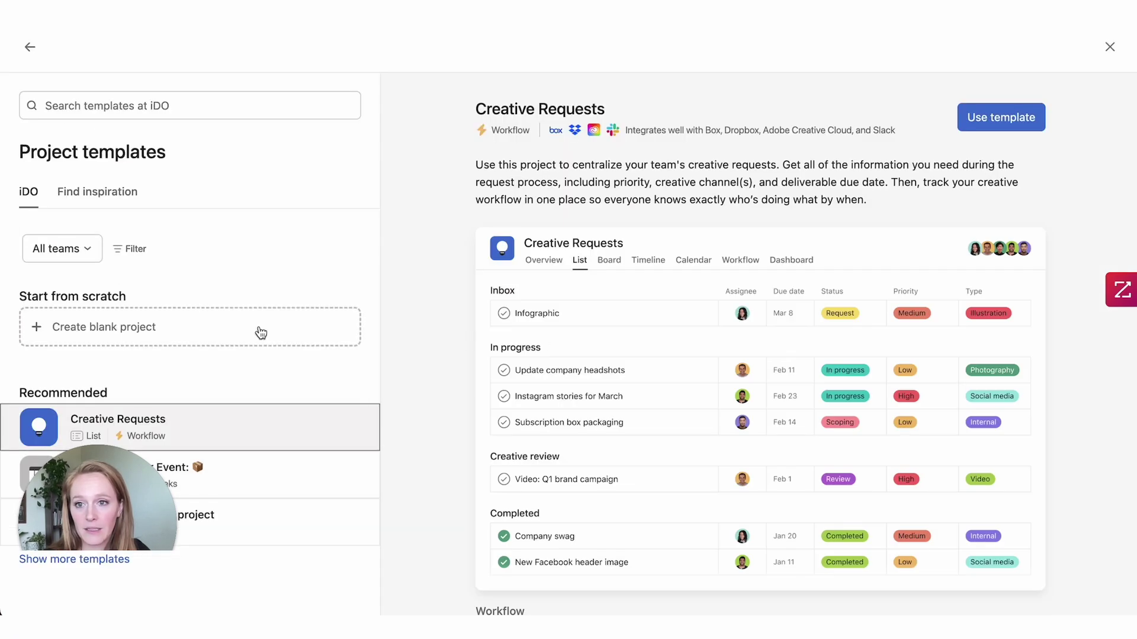
pyautogui.scroll(-3, 261, 331)
pyautogui.scroll(3, 261, 326)
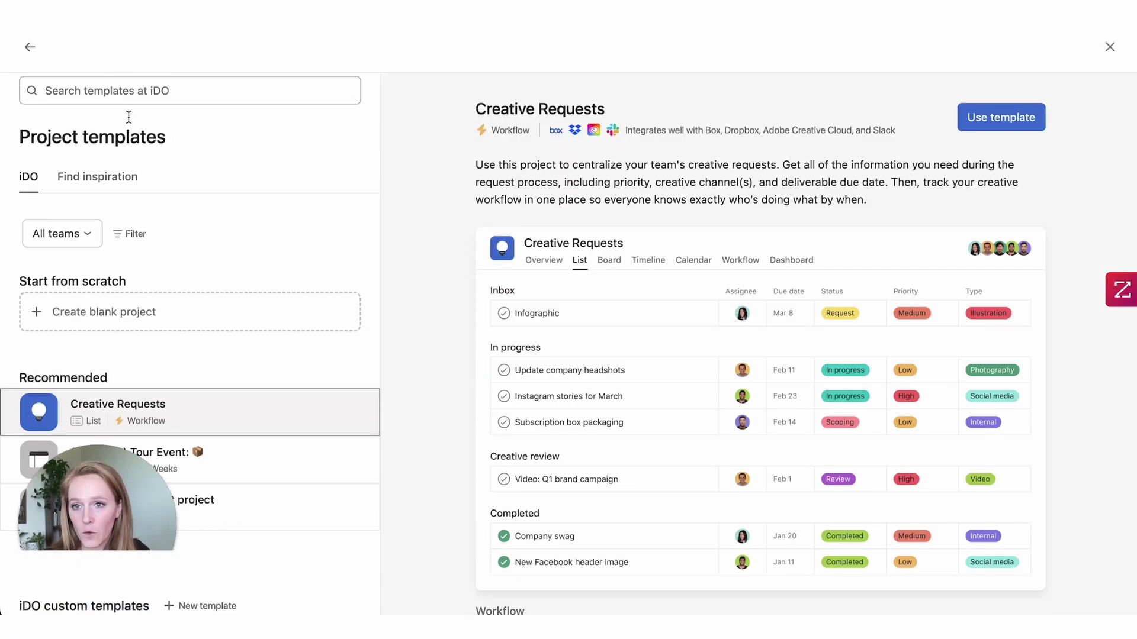
pyautogui.scroll(-3, 256, 264)
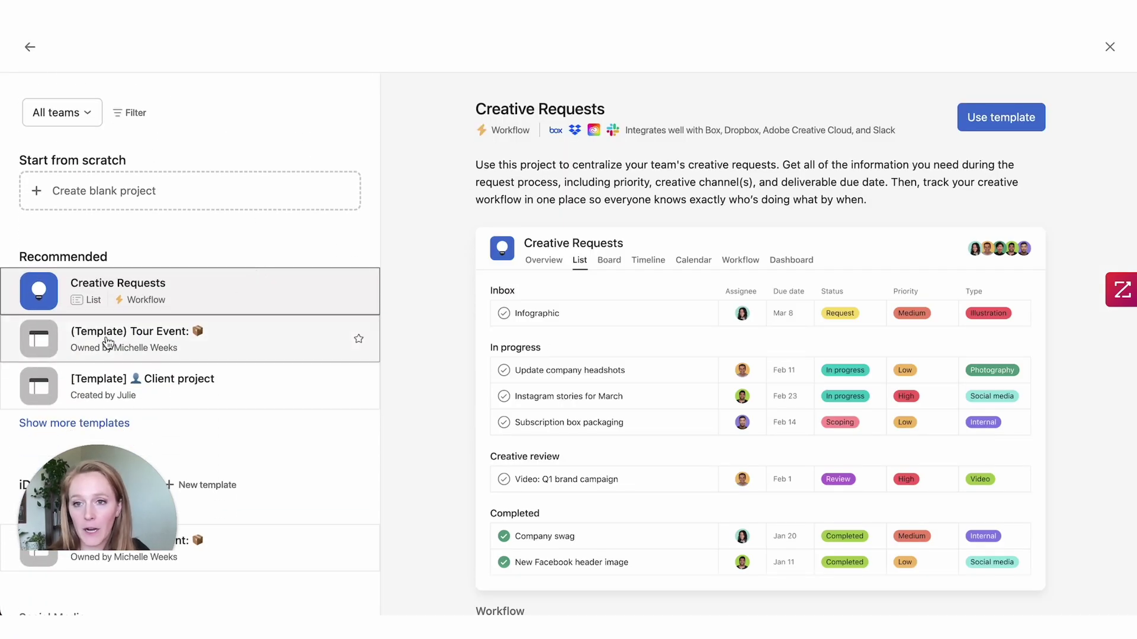
pyautogui.click(122, 343)
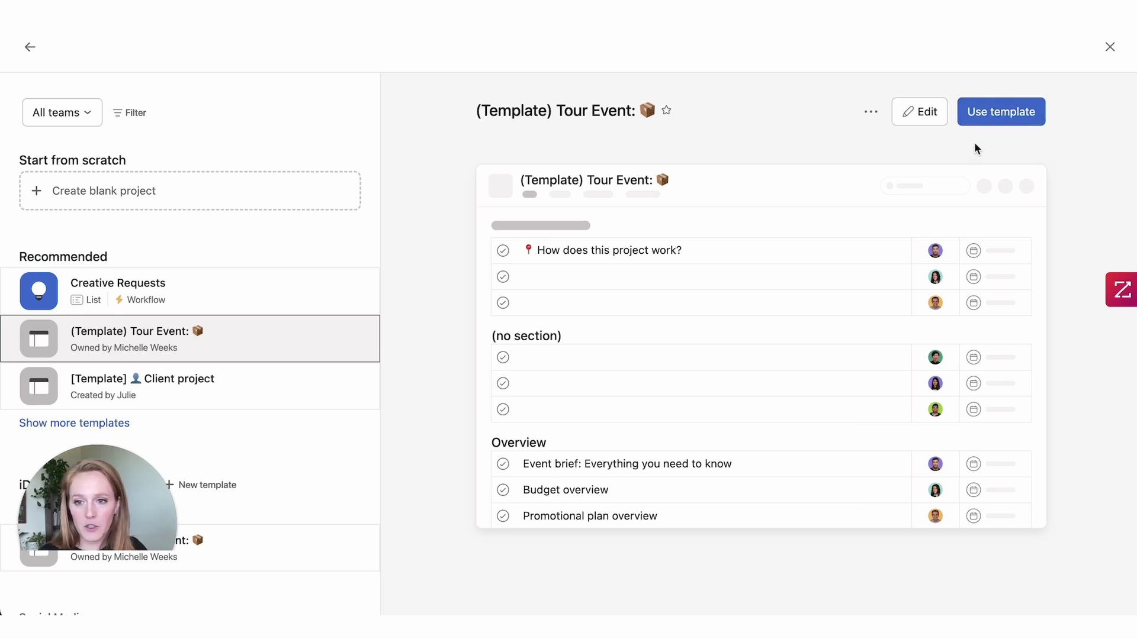
pyautogui.click(1110, 47)
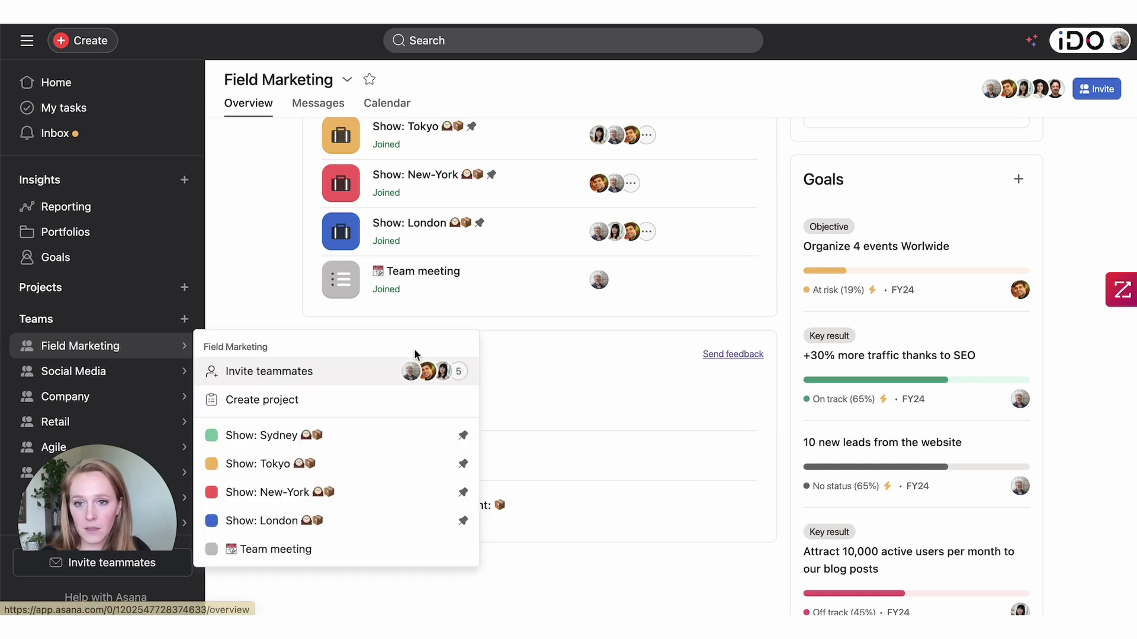
pyautogui.scroll(-1, 577, 362)
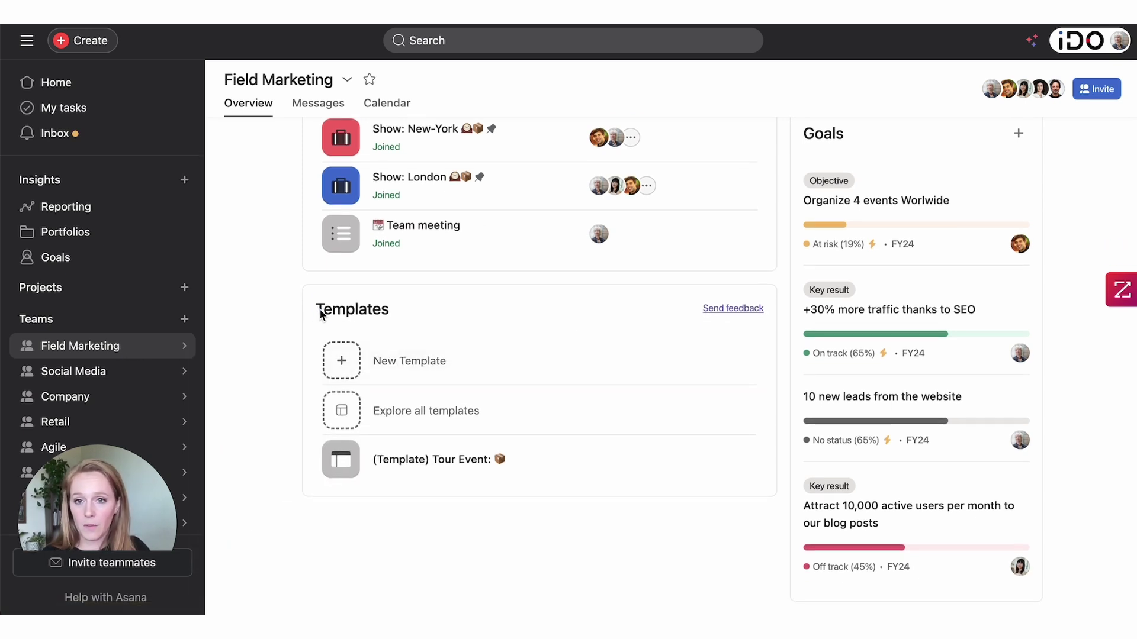
# Step: Open the blank new-template form for the Field Marketing team and return to the team overview without creating a template
pyautogui.moveTo(312, 309); pyautogui.dragTo(407, 312)
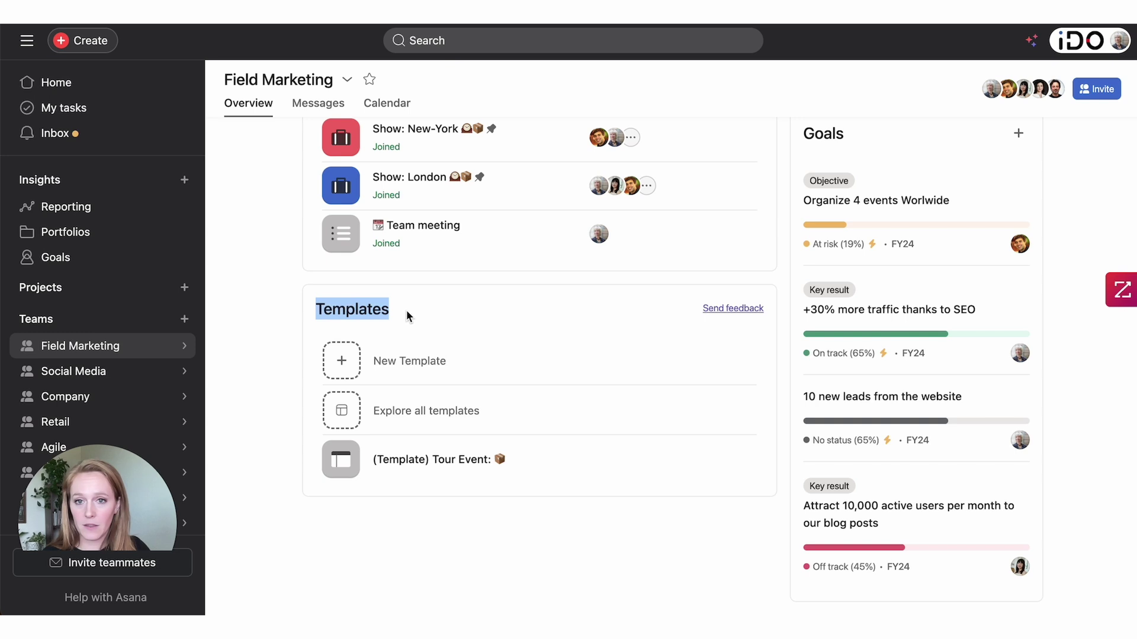
pyautogui.click(440, 369)
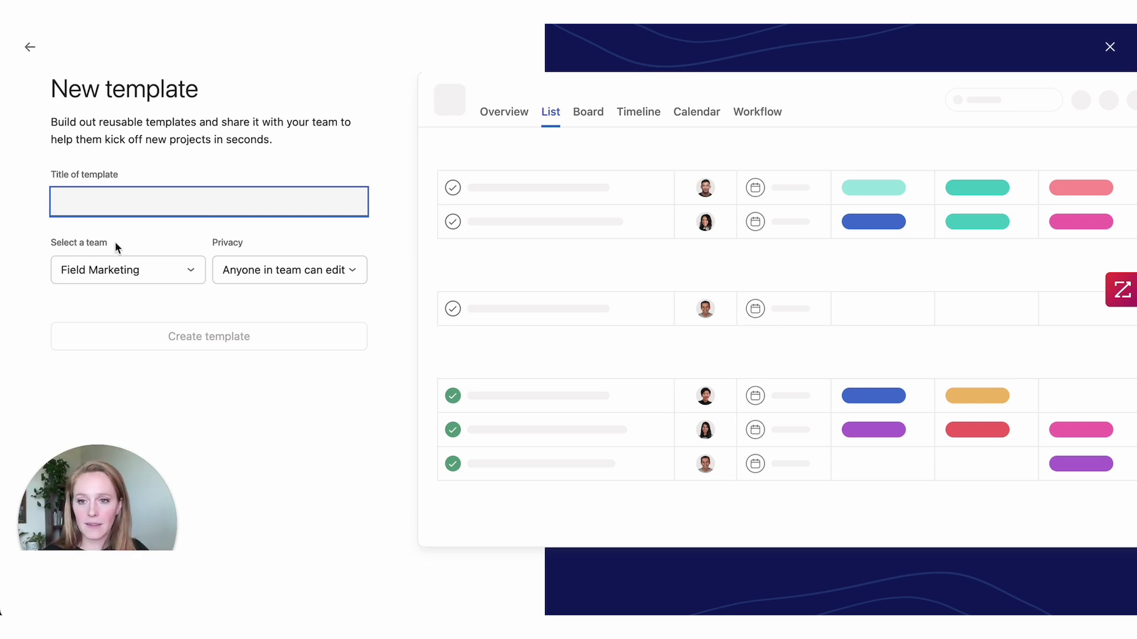
pyautogui.click(29, 47)
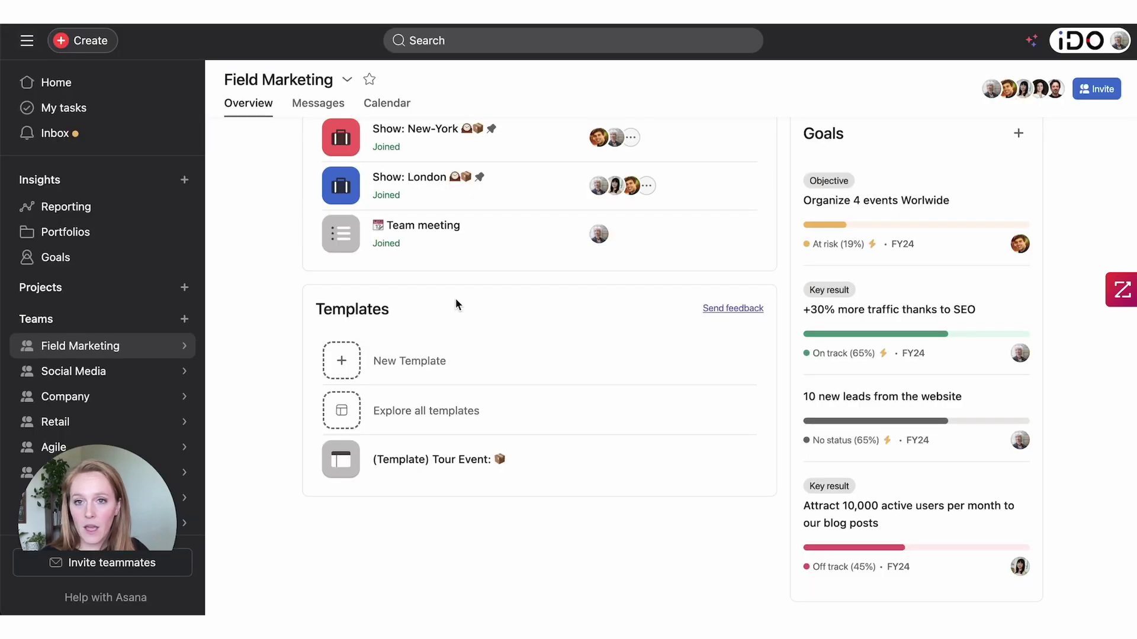
# Step: Open the "Show: Sydney" project, view its project actions such as Duplicate and Save as template, and dismiss them without choosing one
pyautogui.scroll(3, 456, 304)
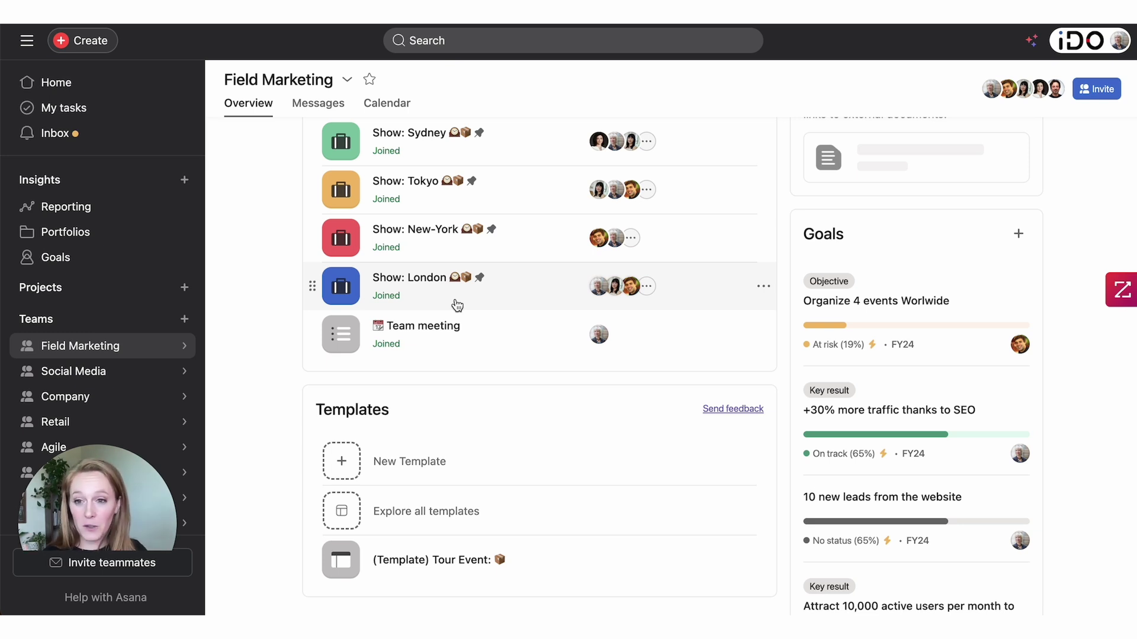
pyautogui.scroll(2, 436, 326)
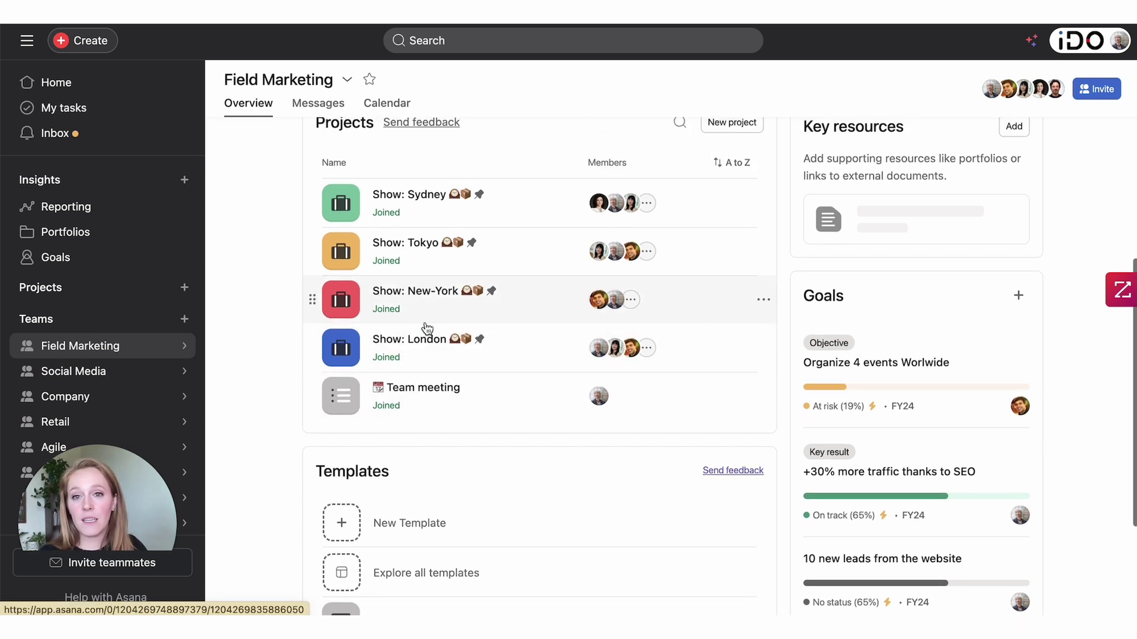
pyautogui.click(400, 204)
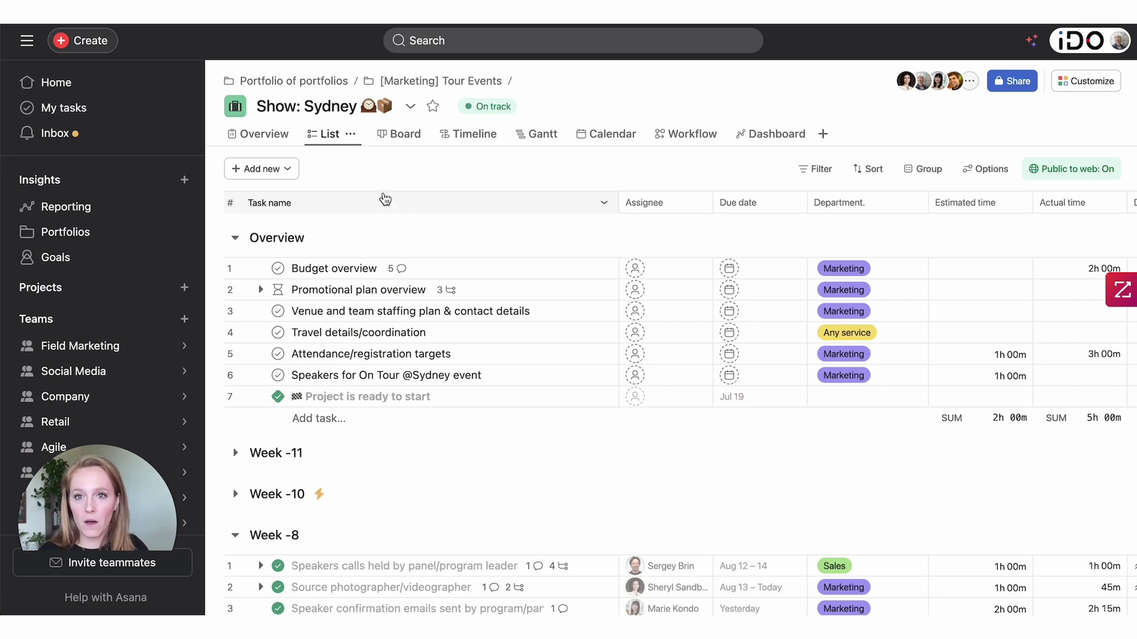
pyautogui.click(411, 107)
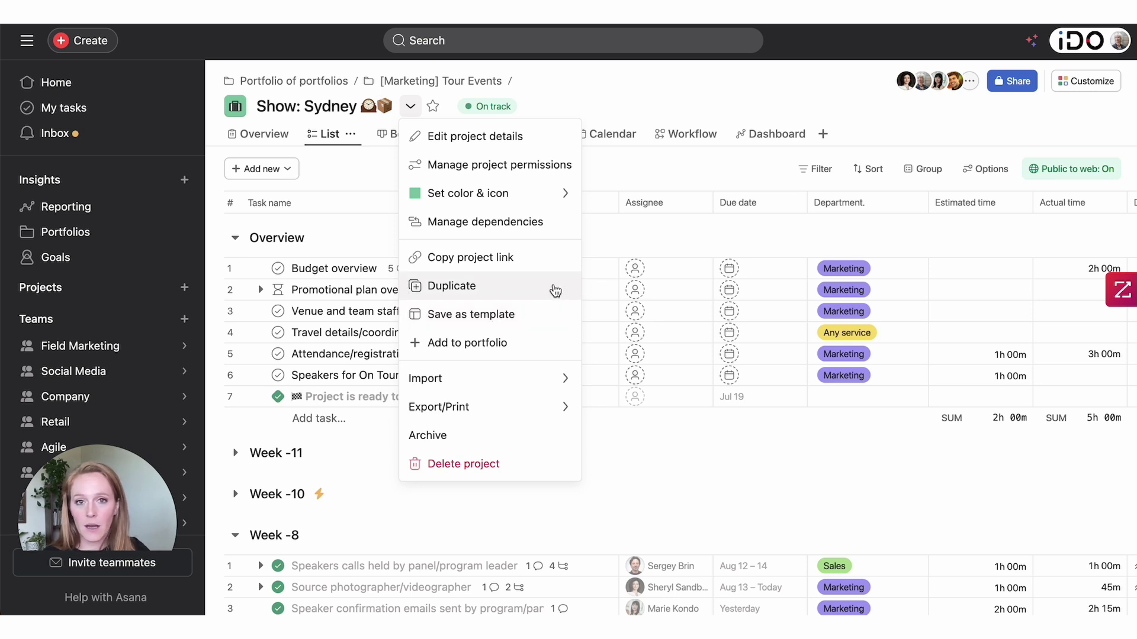
pyautogui.click(702, 105)
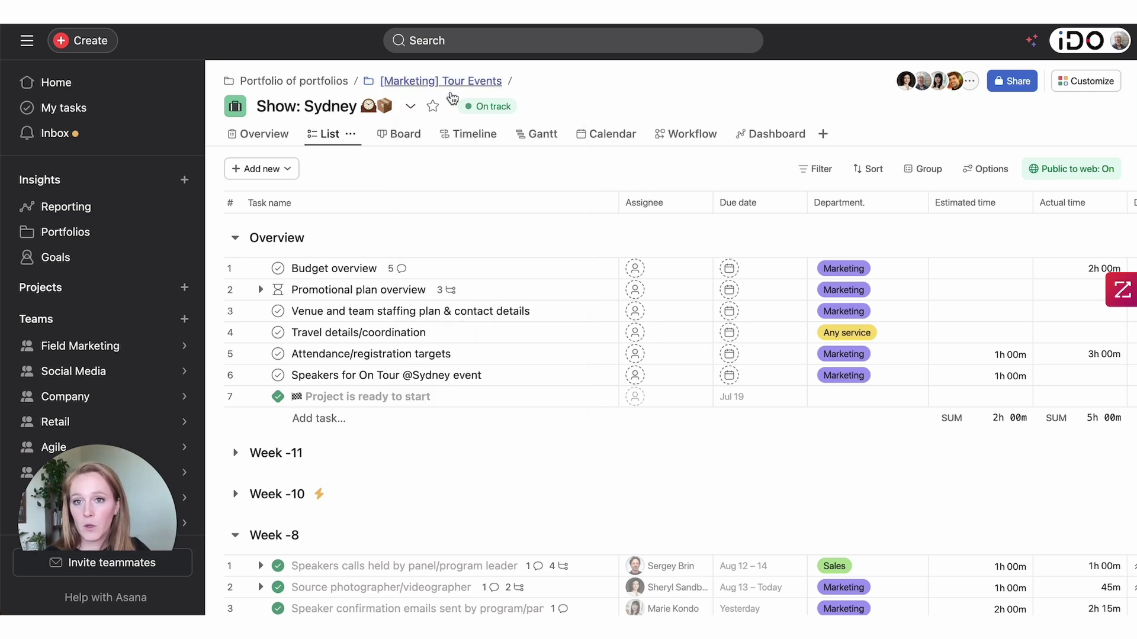
# Step: Return to the Field Marketing team and open its "(Template) Tour Event:" template for editing
pyautogui.click(98, 350)
pyautogui.scroll(-7, 504, 379)
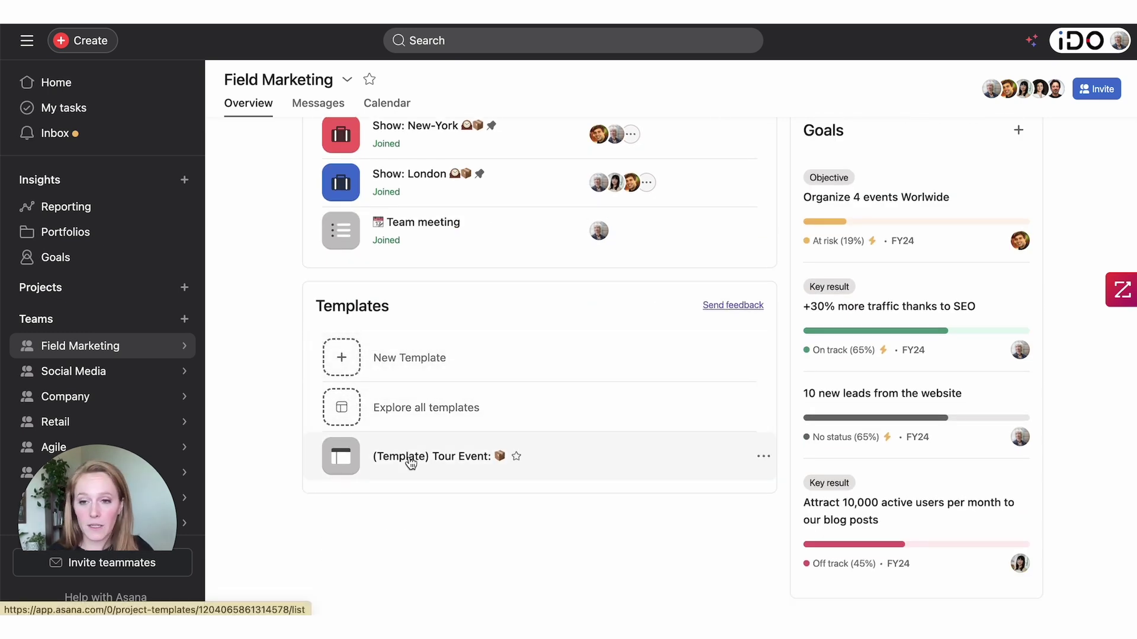
pyautogui.click(410, 459)
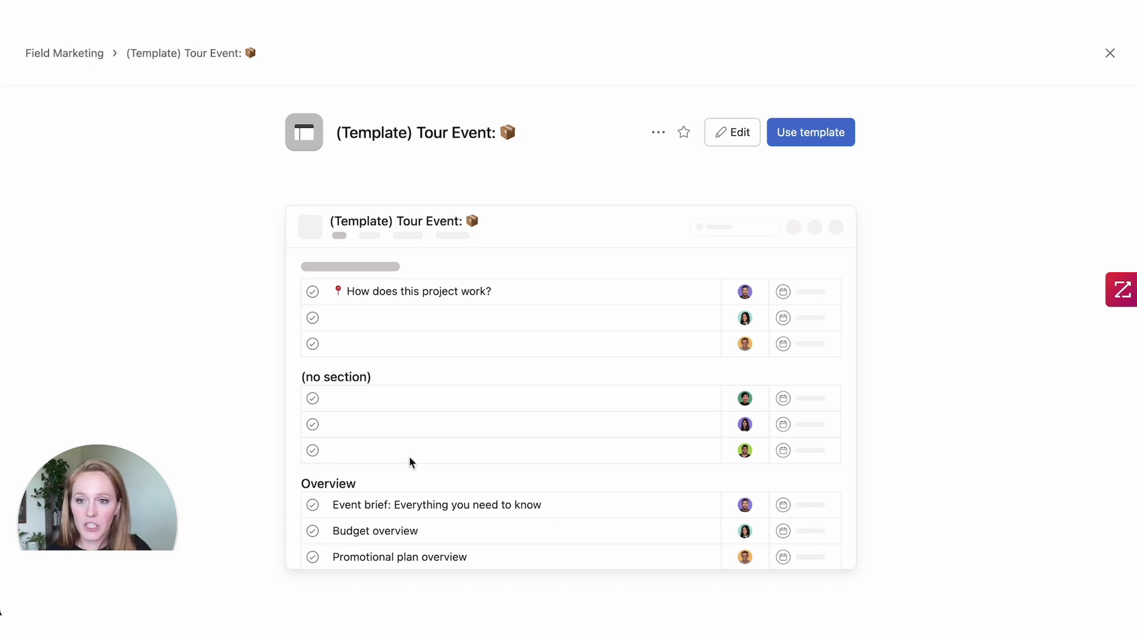
pyautogui.click(740, 134)
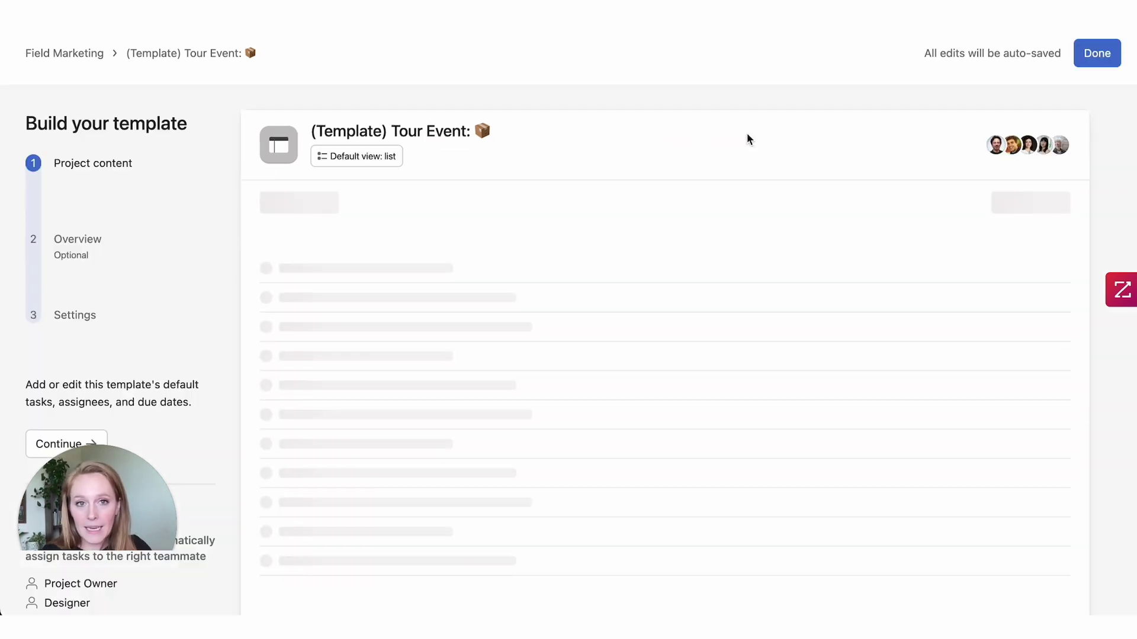
# Step: Examine the template's task list and fields, and open the "Budget overview" task to view its assignee and relative due date
pyautogui.hscroll(5, 712, 310)
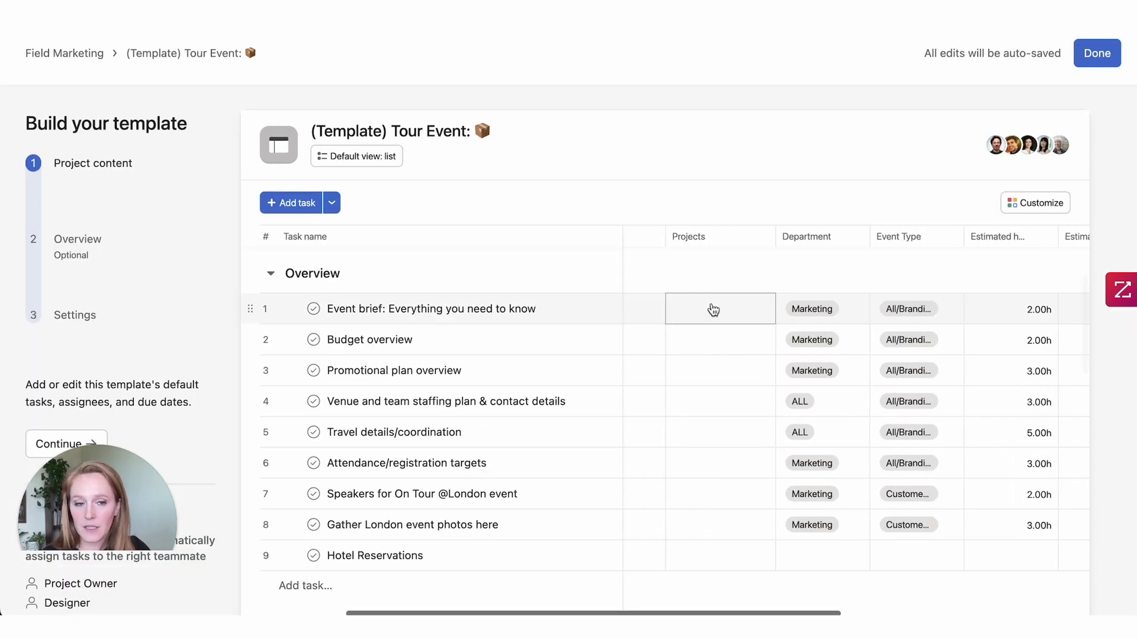
pyautogui.hscroll(-5, 713, 309)
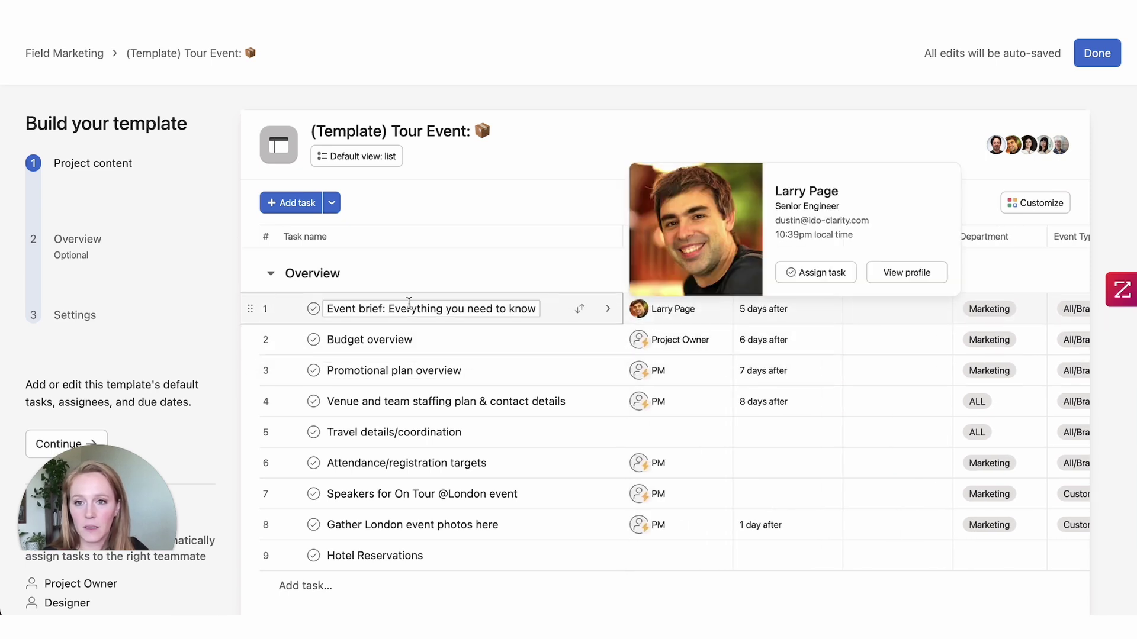
pyautogui.scroll(-2, 863, 346)
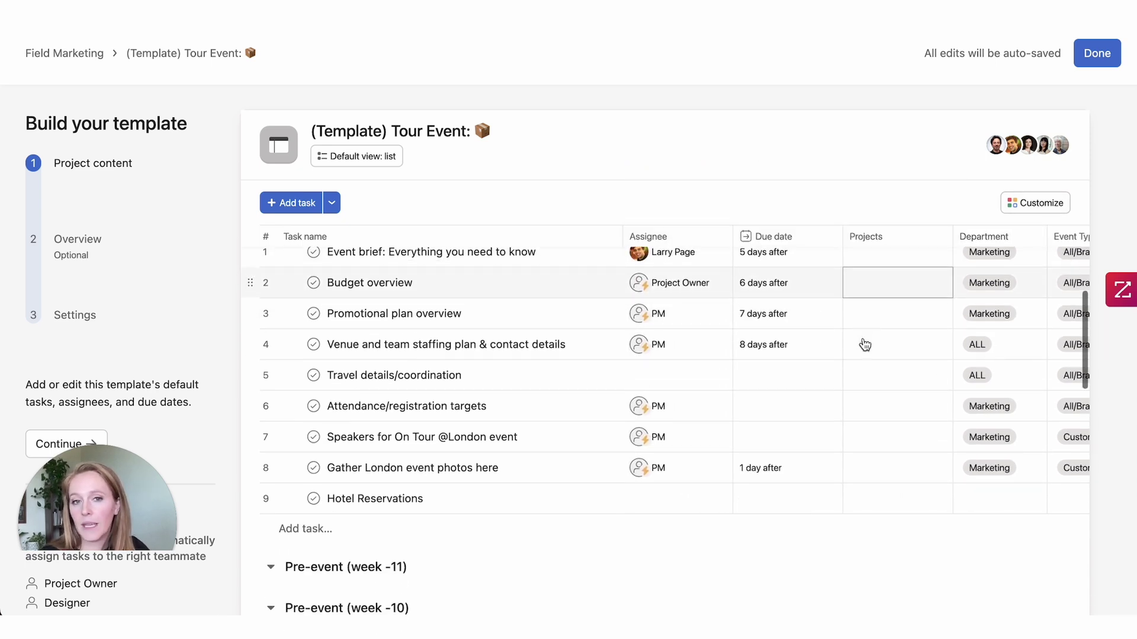
pyautogui.click(490, 283)
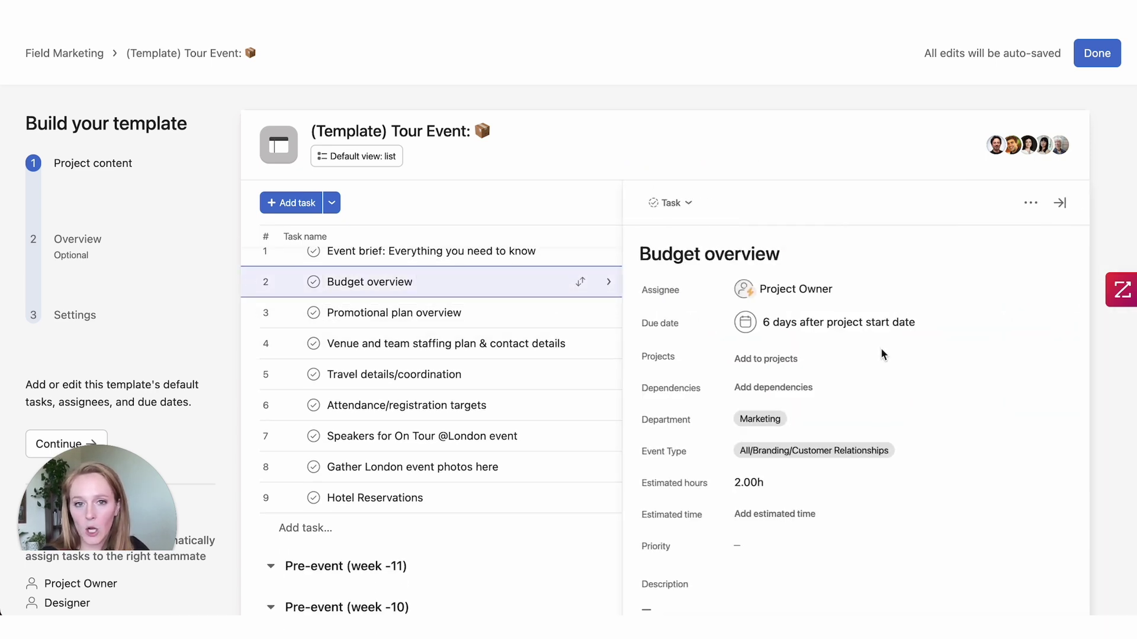
pyautogui.scroll(-3, 882, 354)
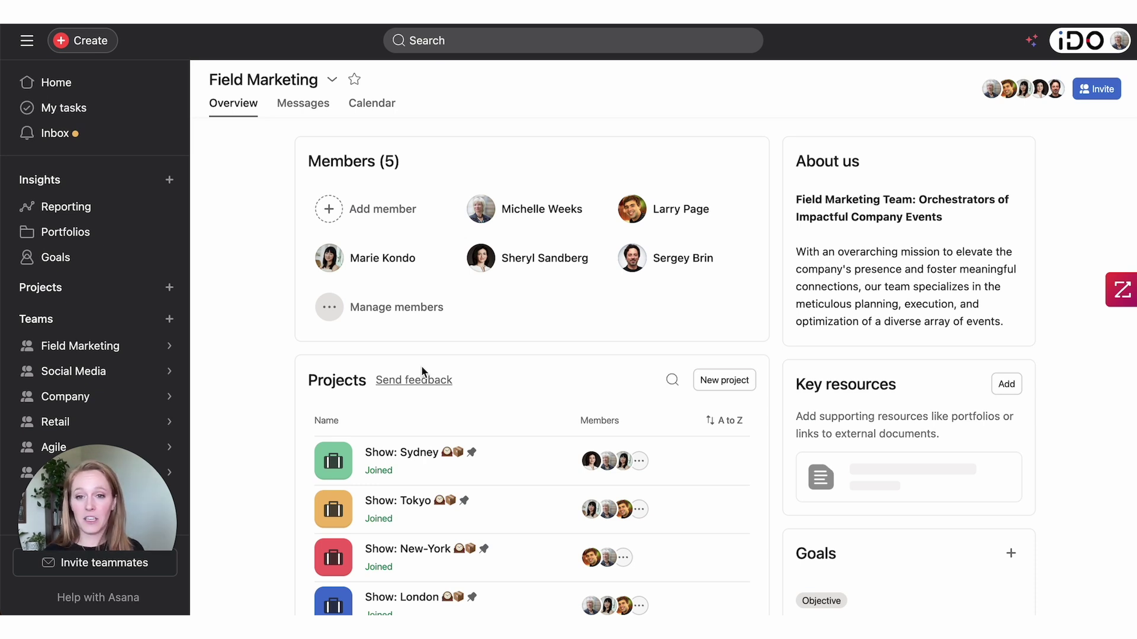
# Step: Open the "Show: Sydney" project and the details of its "Reach out to local community members" task in the Week -6 section
pyautogui.click(387, 460)
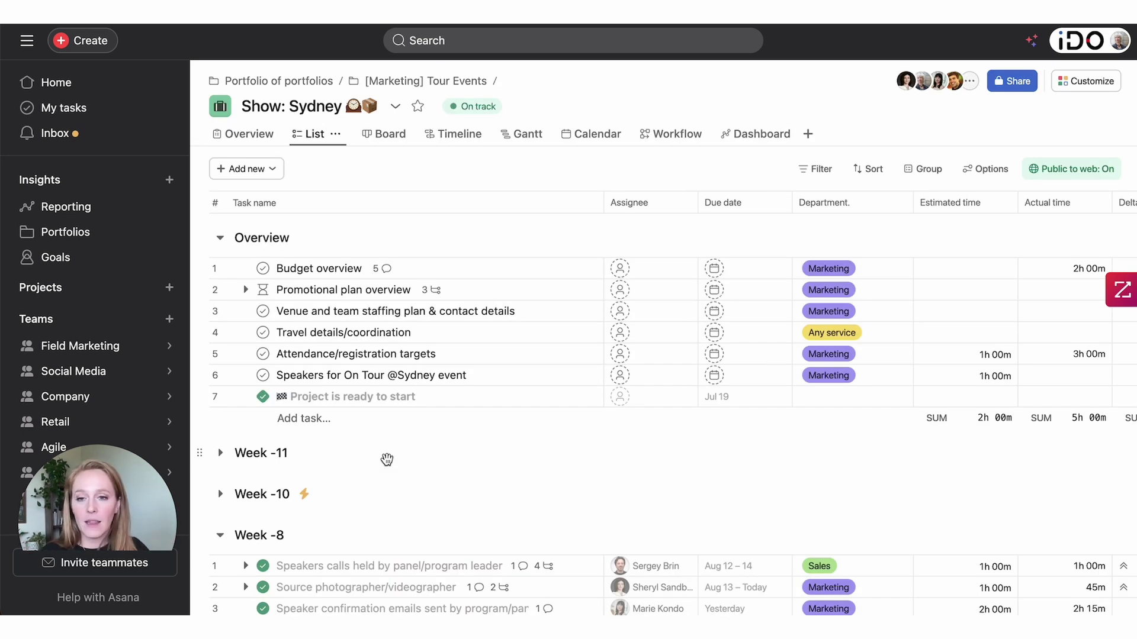
pyautogui.scroll(-2, 386, 460)
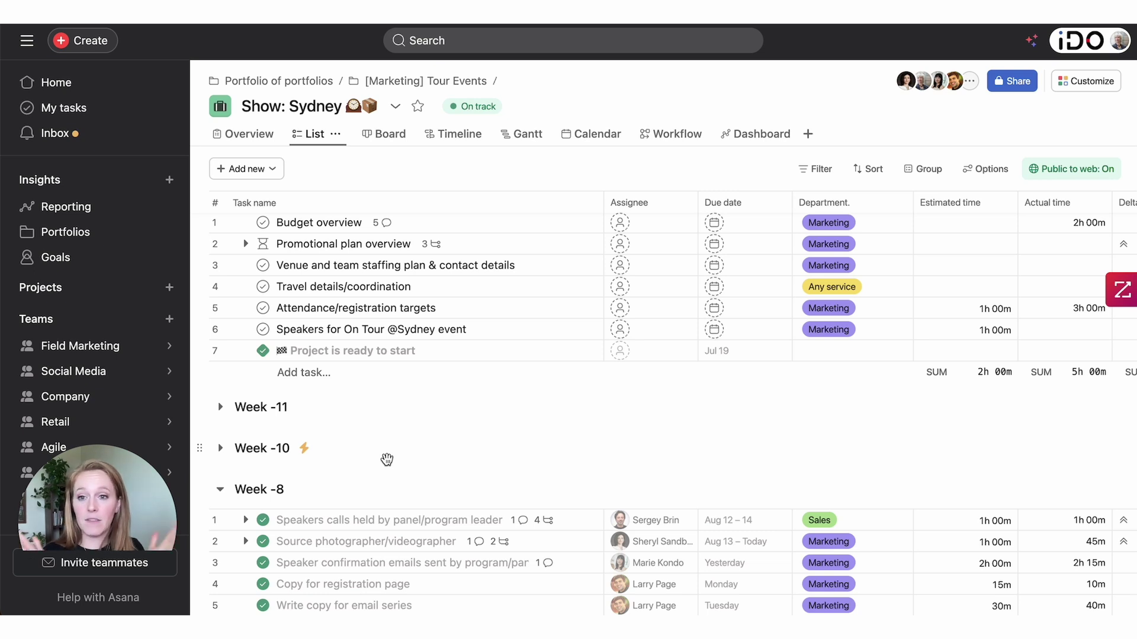
pyautogui.scroll(-10, 400, 460)
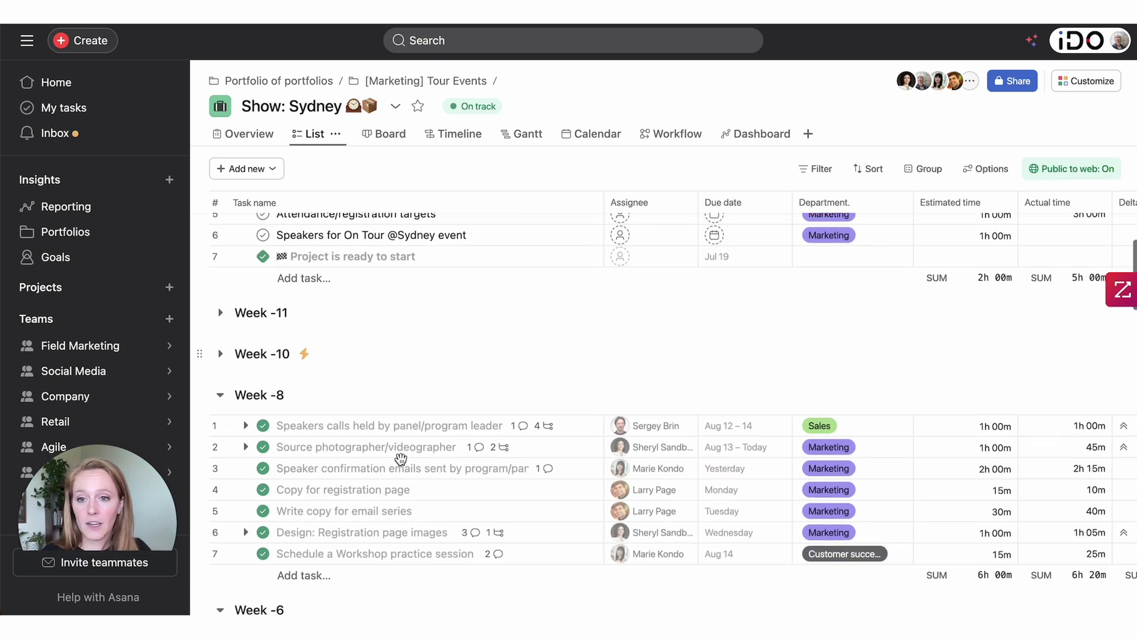
pyautogui.scroll(-2, 401, 460)
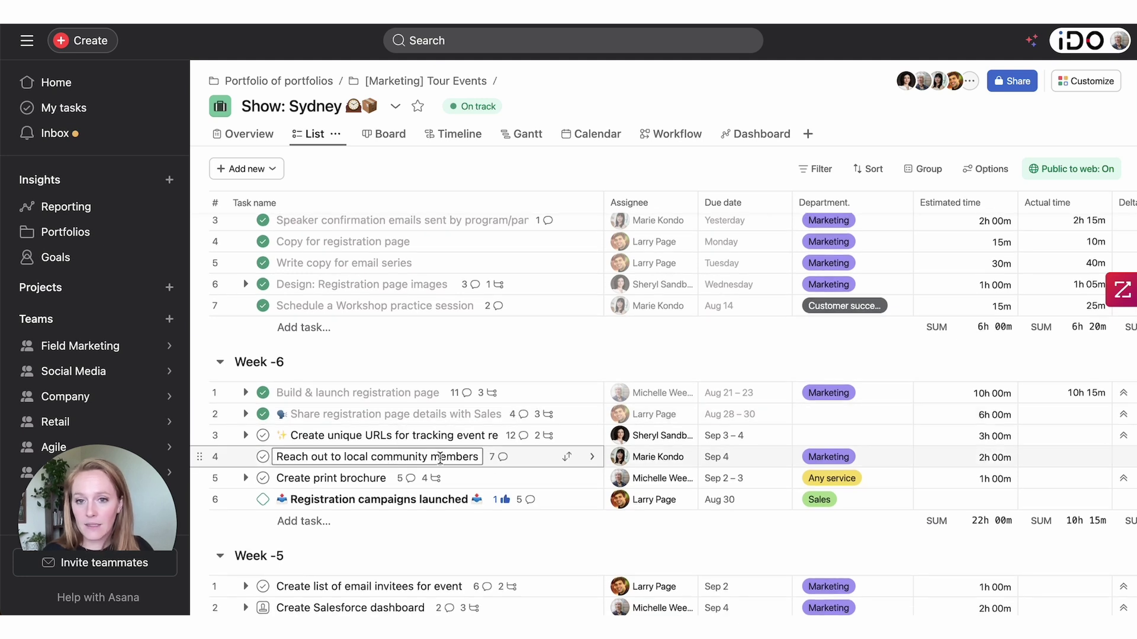
pyautogui.click(529, 462)
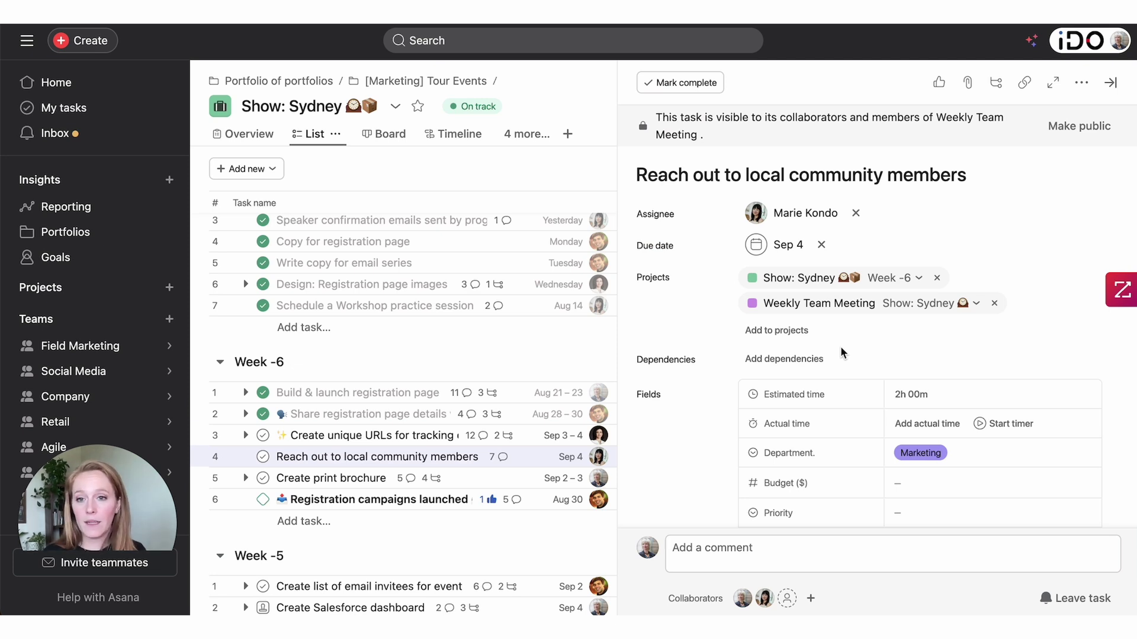
# Step: Add the community outreach task to the "Campaign 2 - Autograph session" project, and remove it from that project again
pyautogui.moveTo(636, 277); pyautogui.dragTo(669, 283)
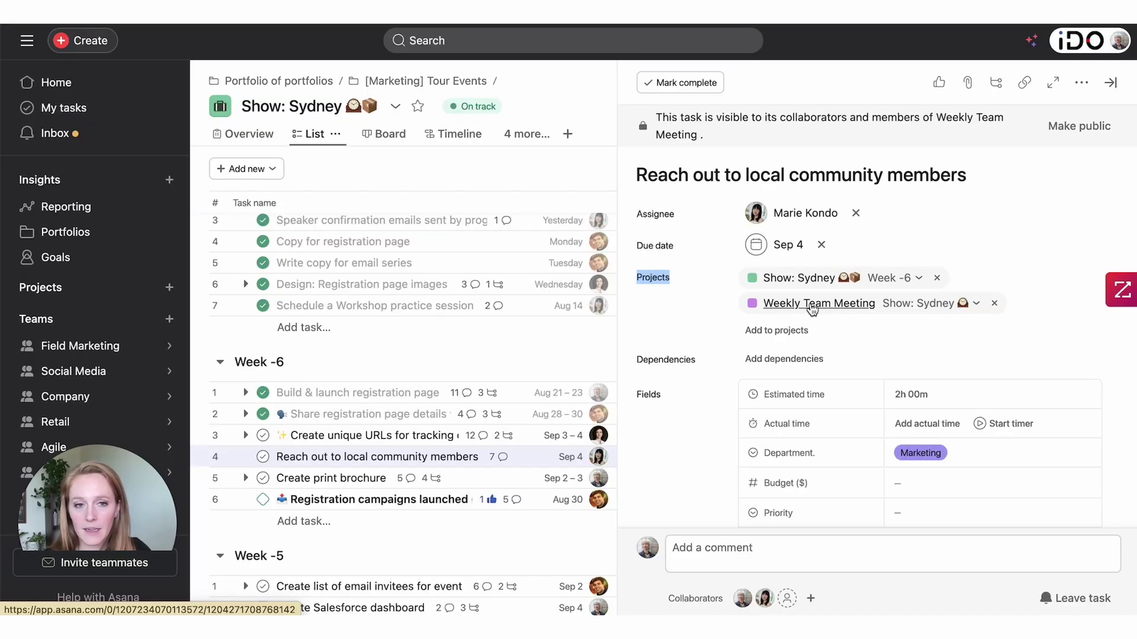
pyautogui.click(777, 329)
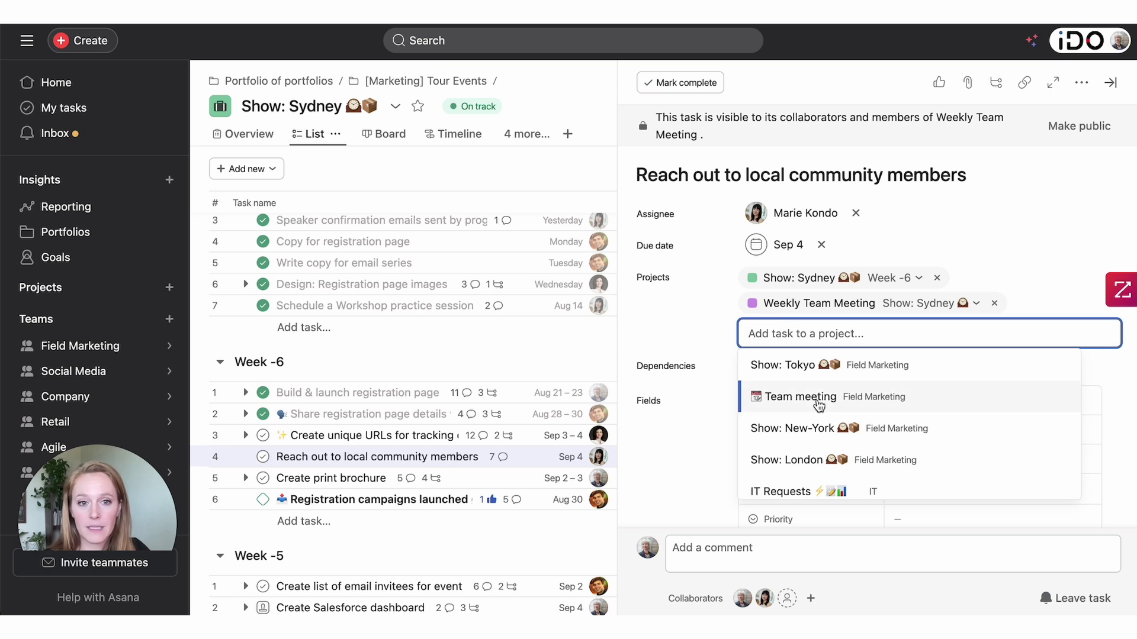
pyautogui.scroll(-2, 794, 426)
pyautogui.scroll(-2, 799, 442)
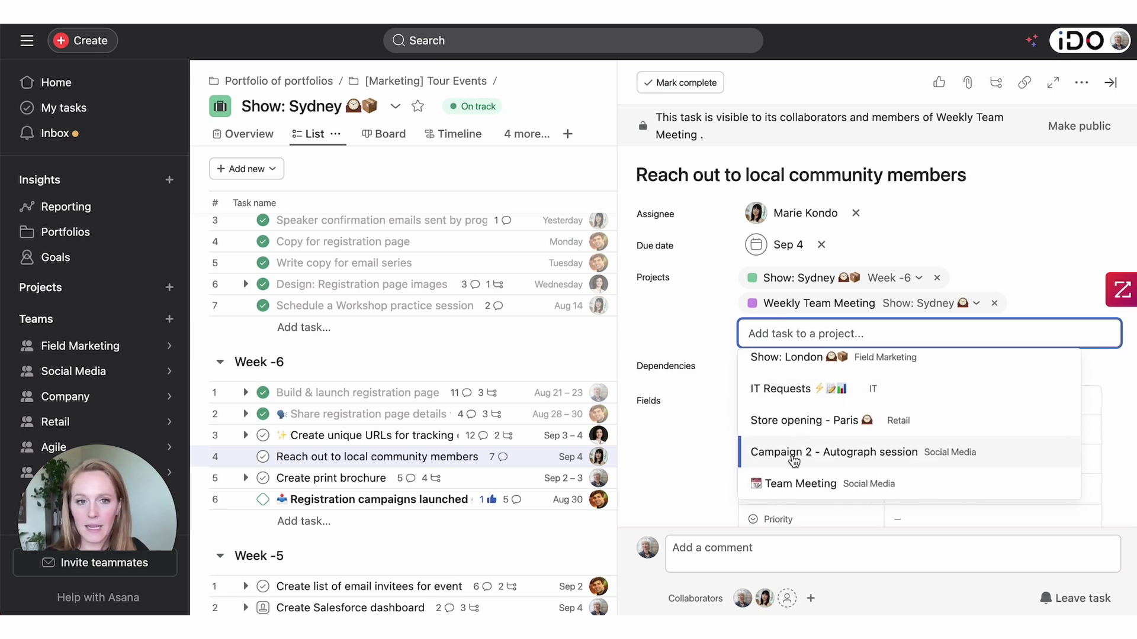
pyautogui.click(796, 455)
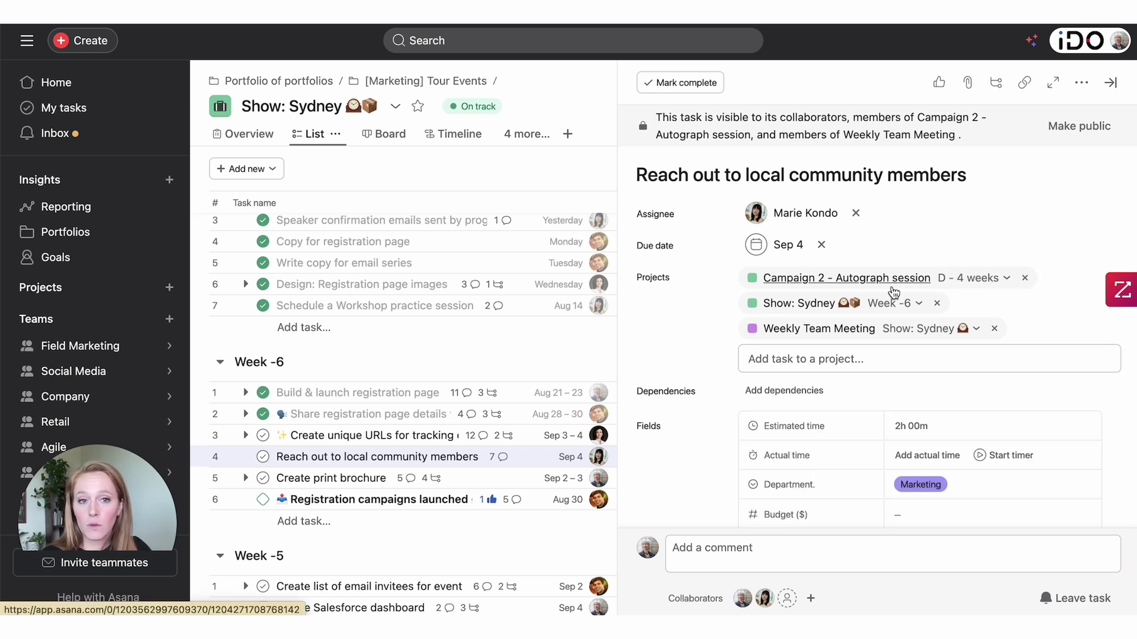
pyautogui.click(1025, 278)
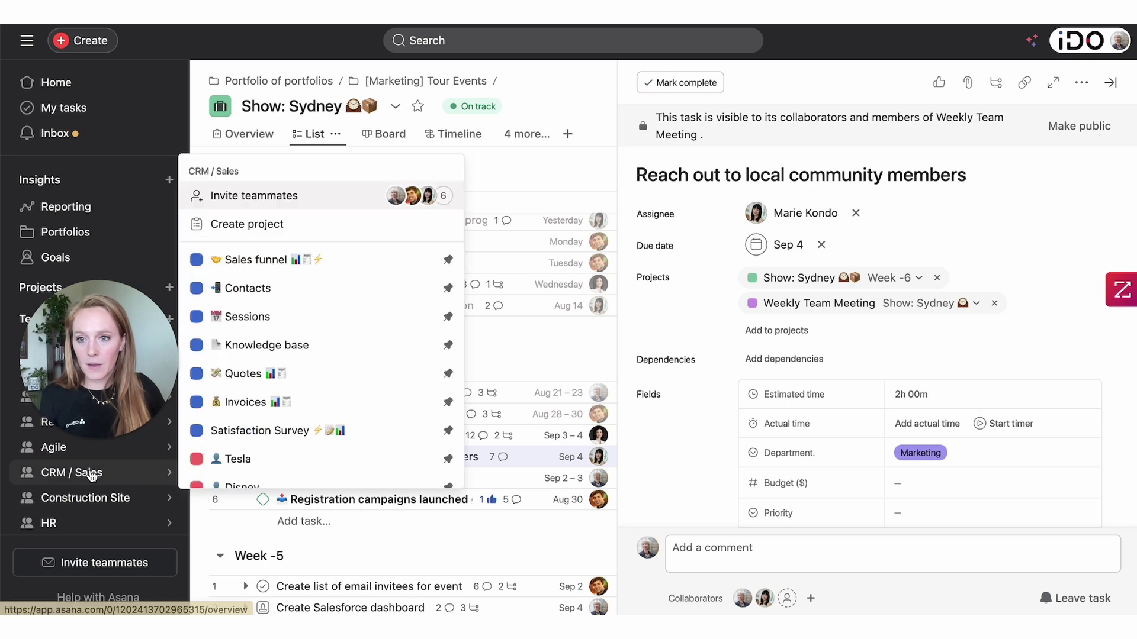
# Step: Open the Invoices project of the CRM / Sales team and its "Workshop 1h" task under "Invoice to create"
pyautogui.click(97, 473)
pyautogui.scroll(-2, 439, 500)
pyautogui.scroll(-4, 439, 500)
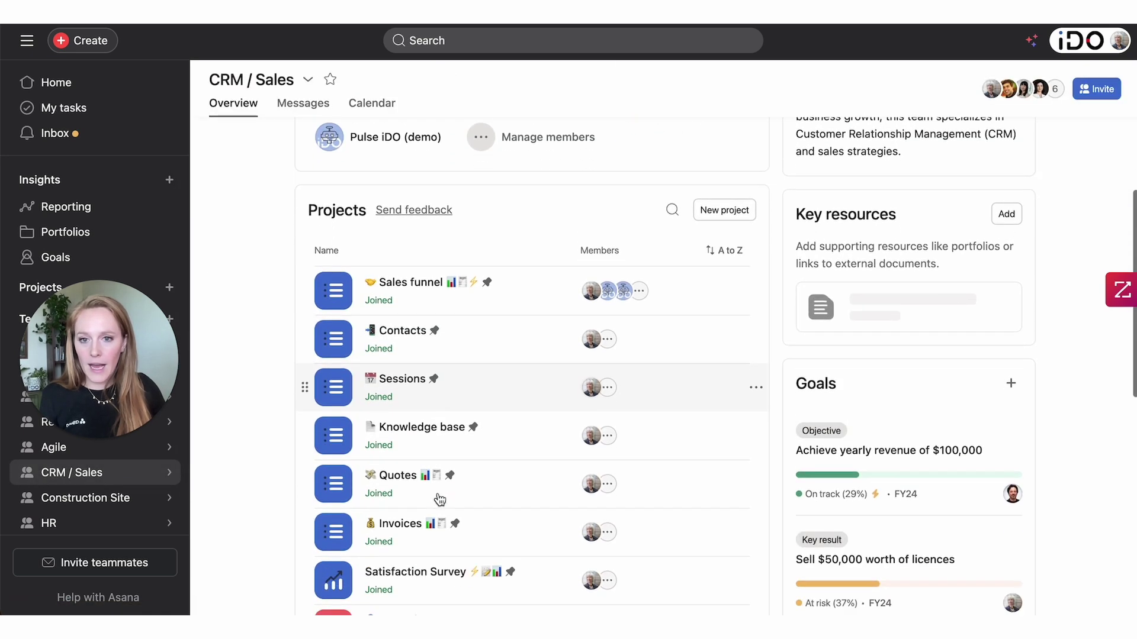
pyautogui.click(402, 485)
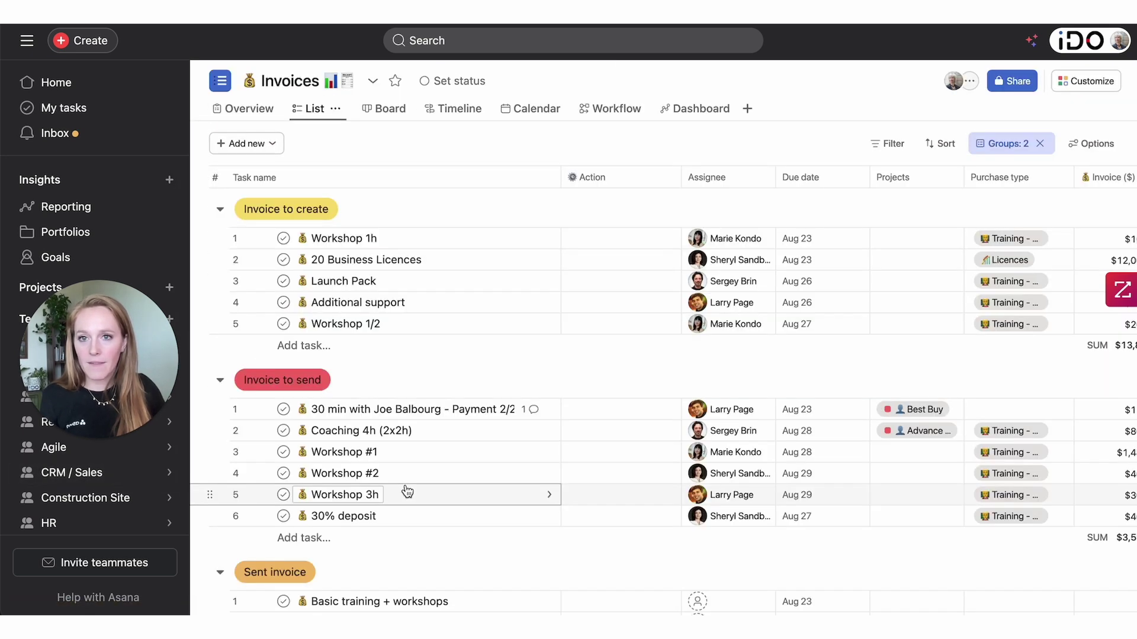
pyautogui.click(415, 245)
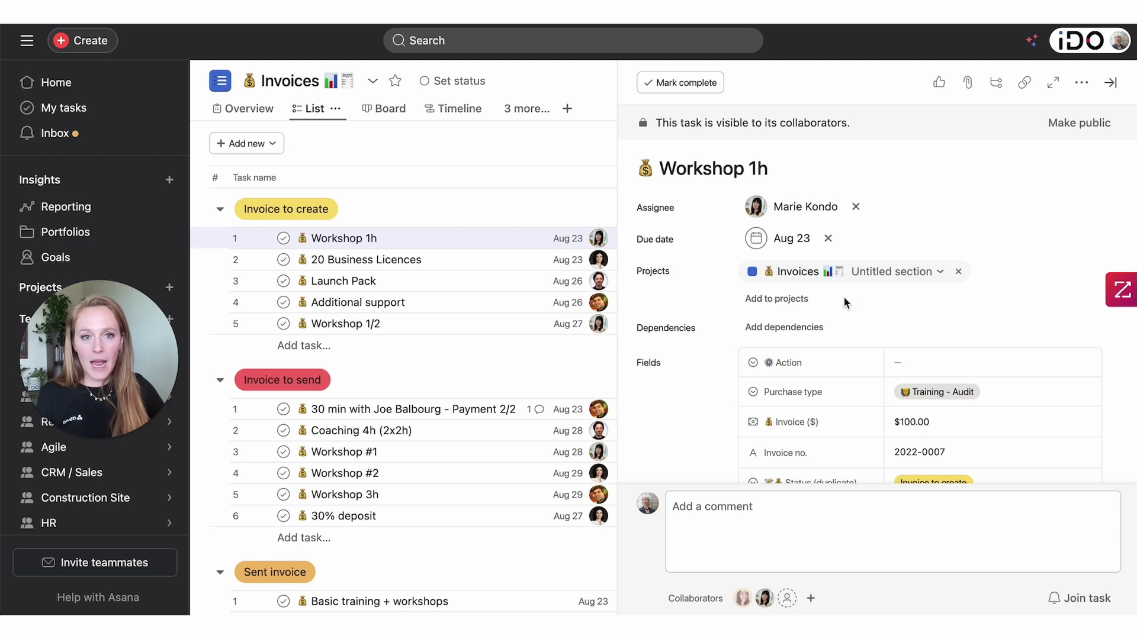
# Step: Add the "Workshop 1h" task to the Dior project and place it in the "Optimization Package" section
pyautogui.click(800, 298)
pyautogui.write('dior')
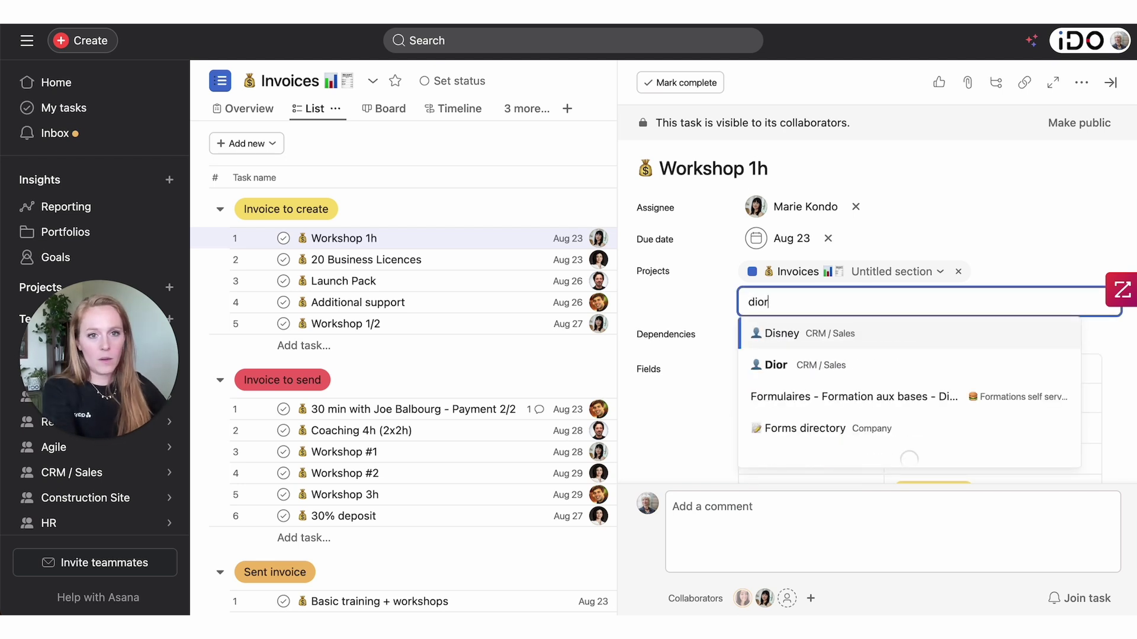
pyautogui.press('Return')
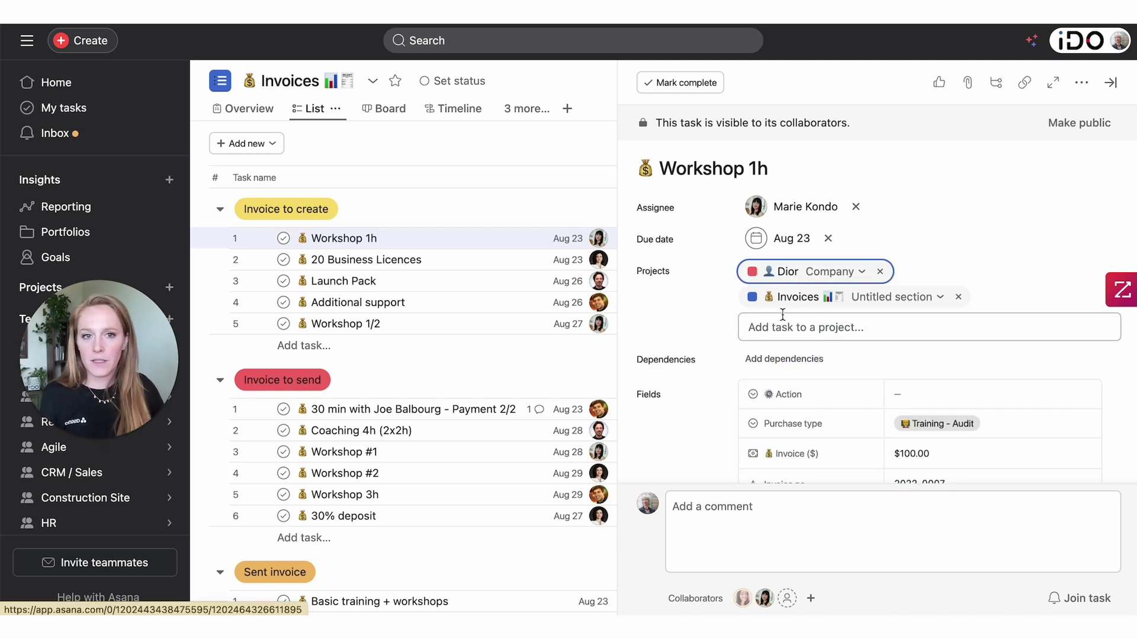
pyautogui.click(823, 273)
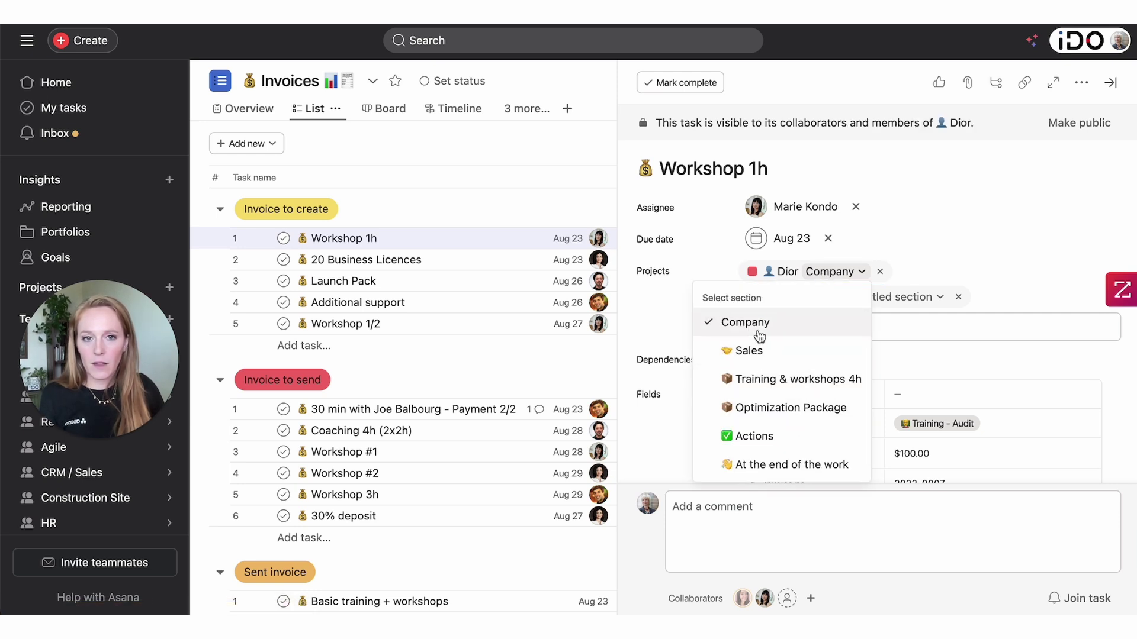
pyautogui.click(787, 408)
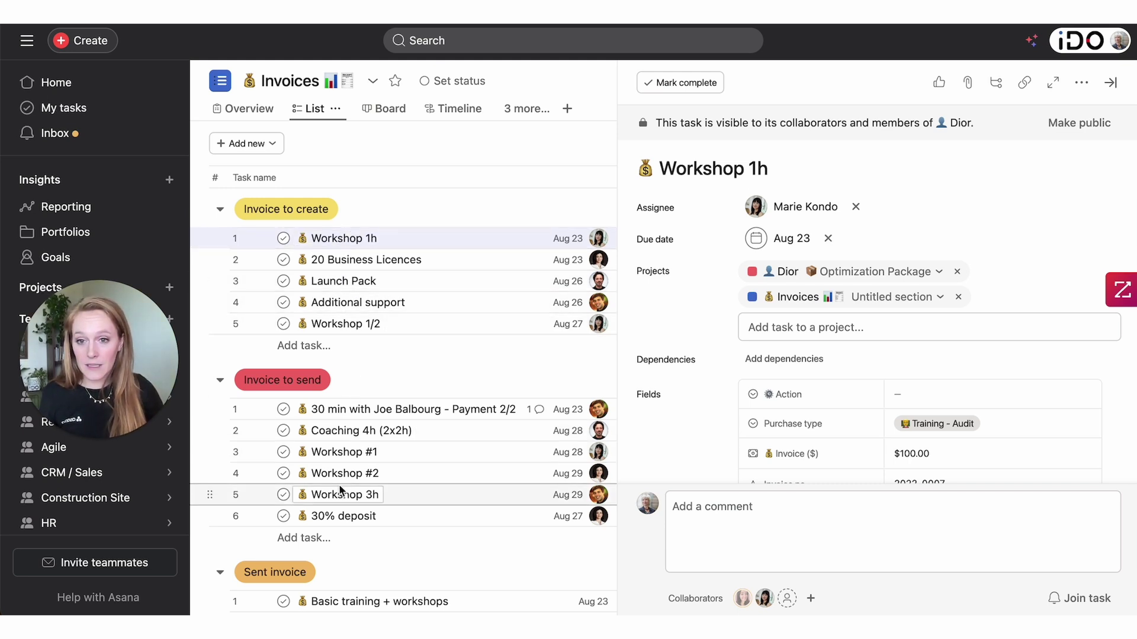
# Step: Open the Dior project from the "Workshop 1h" task's list of projects
pyautogui.scroll(-4, 340, 492)
pyautogui.scroll(4, 352, 472)
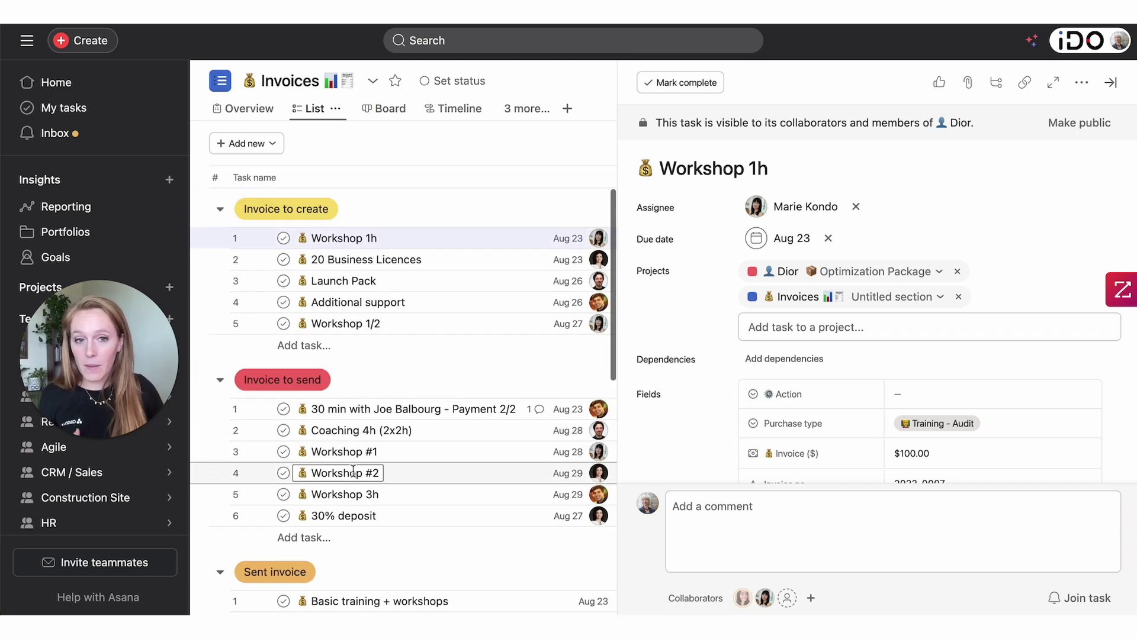
pyautogui.click(780, 274)
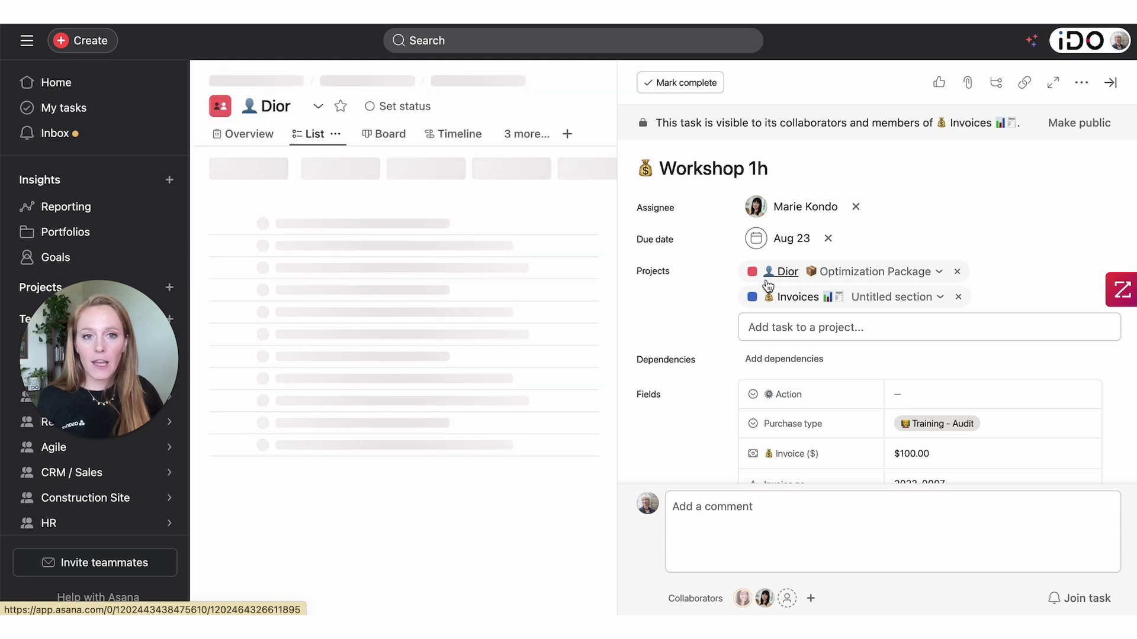
# Step: Close the "Workshop 1h" task details and review the Dior project's tasks under "Training & workshops 4h" and "Optimization Package"
pyautogui.click(1110, 82)
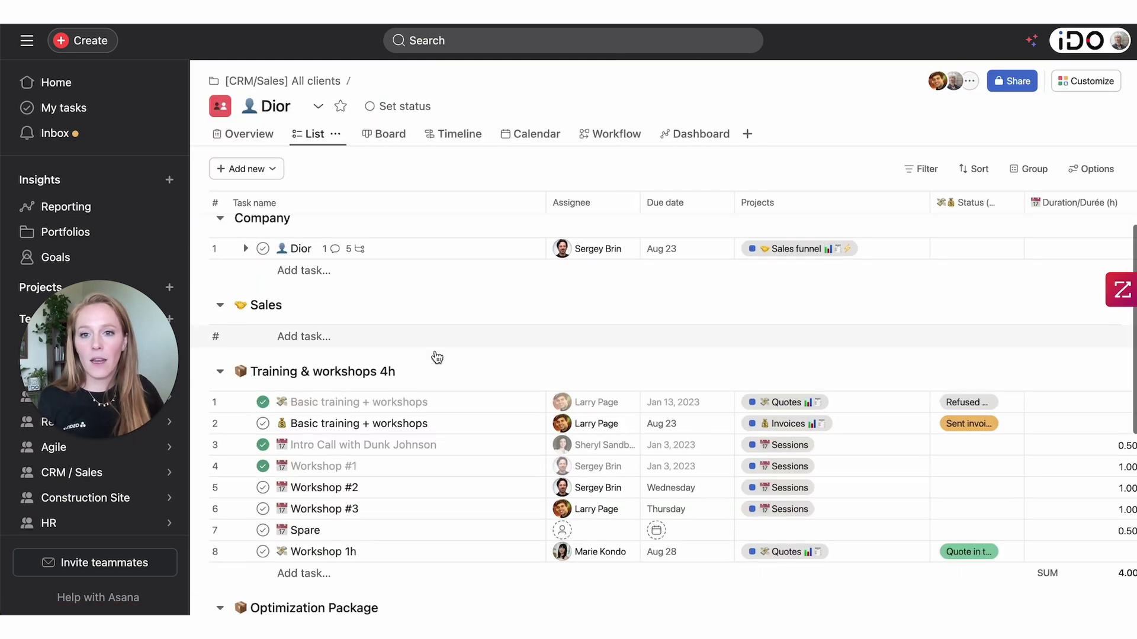
pyautogui.scroll(-1, 437, 357)
pyautogui.scroll(1, 387, 305)
pyautogui.scroll(-5, 386, 305)
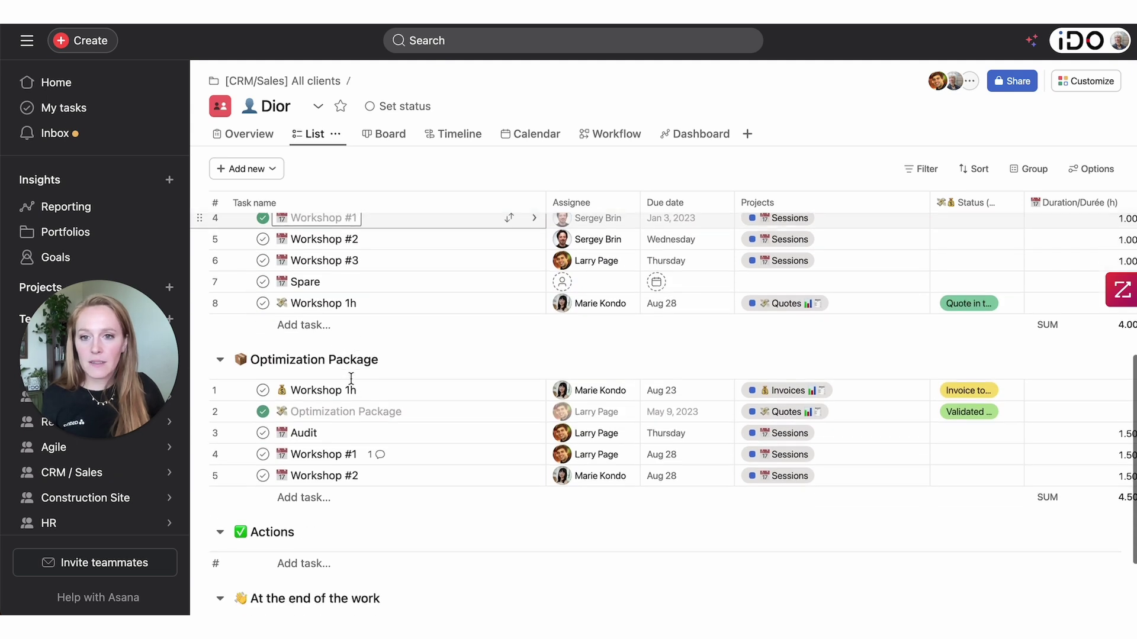
pyautogui.scroll(-2, 351, 378)
pyautogui.scroll(3, 295, 481)
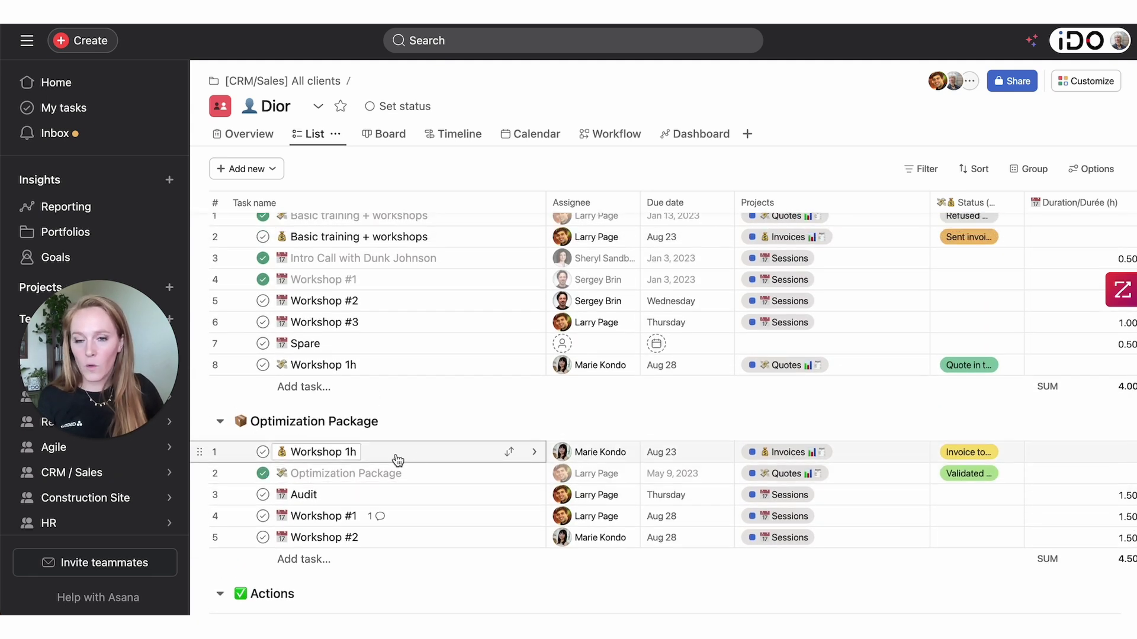
pyautogui.scroll(-1, 393, 460)
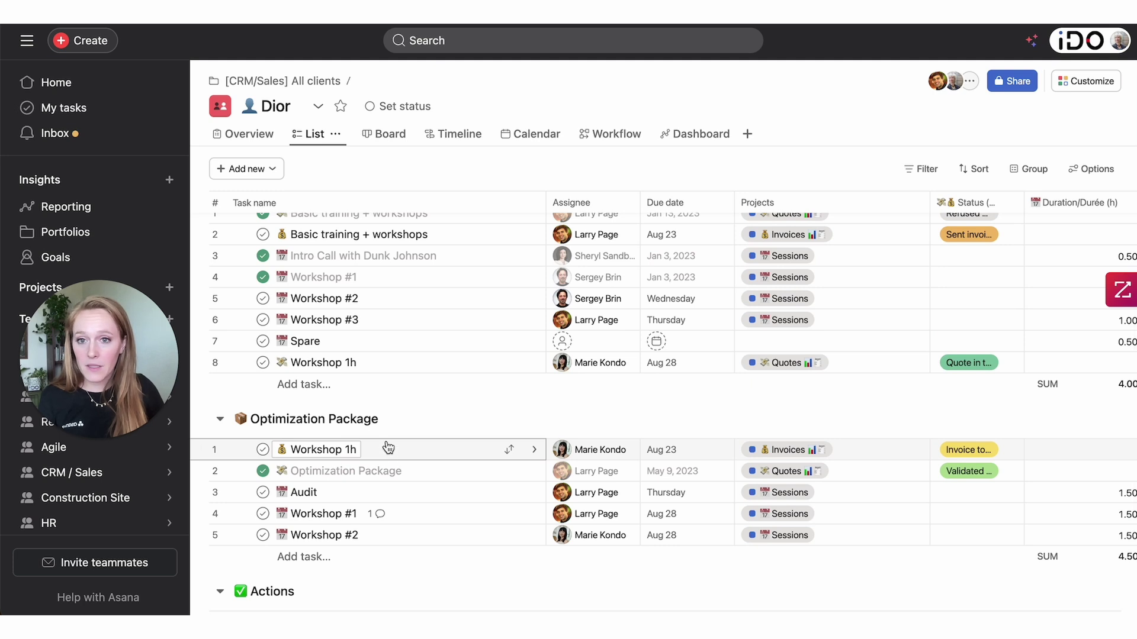
pyautogui.doubleClick(283, 449)
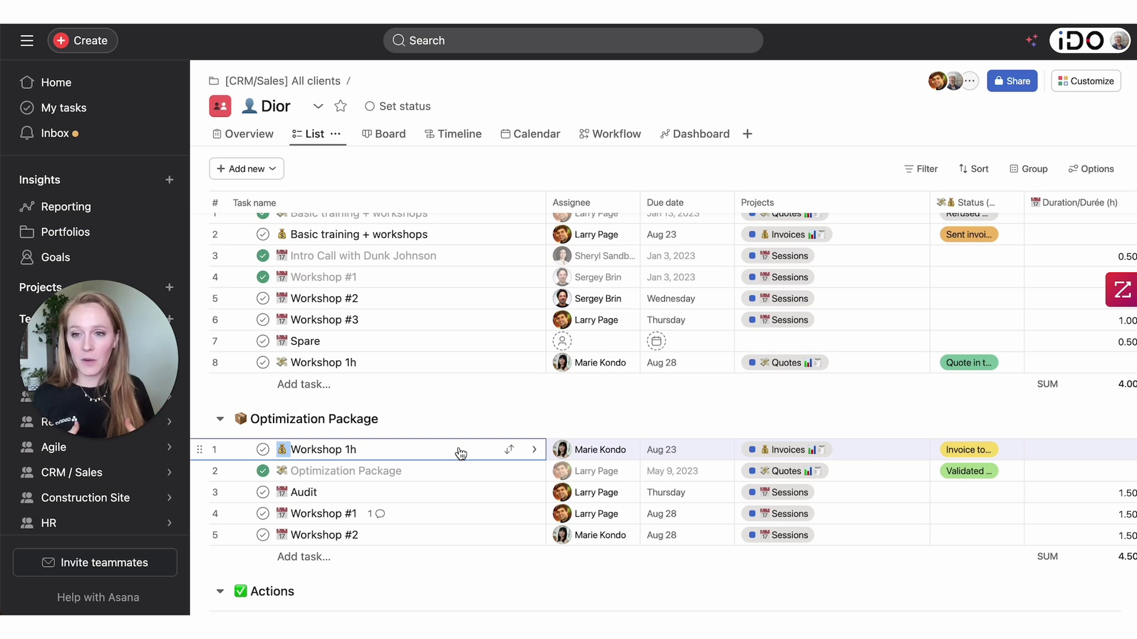
pyautogui.click(320, 450)
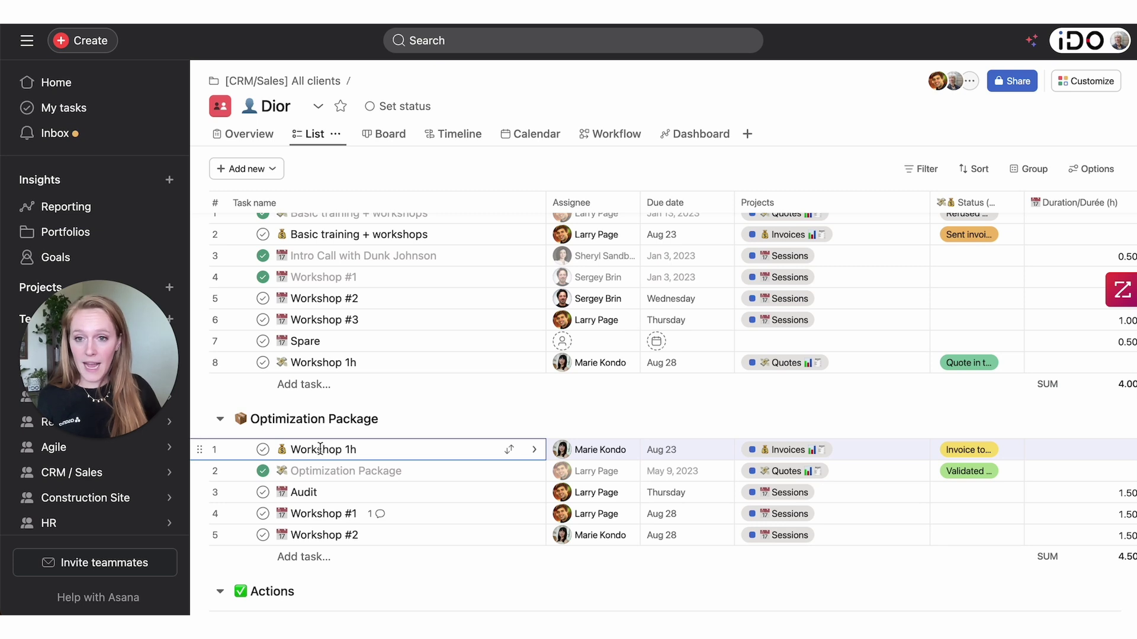
pyautogui.scroll(3, 438, 390)
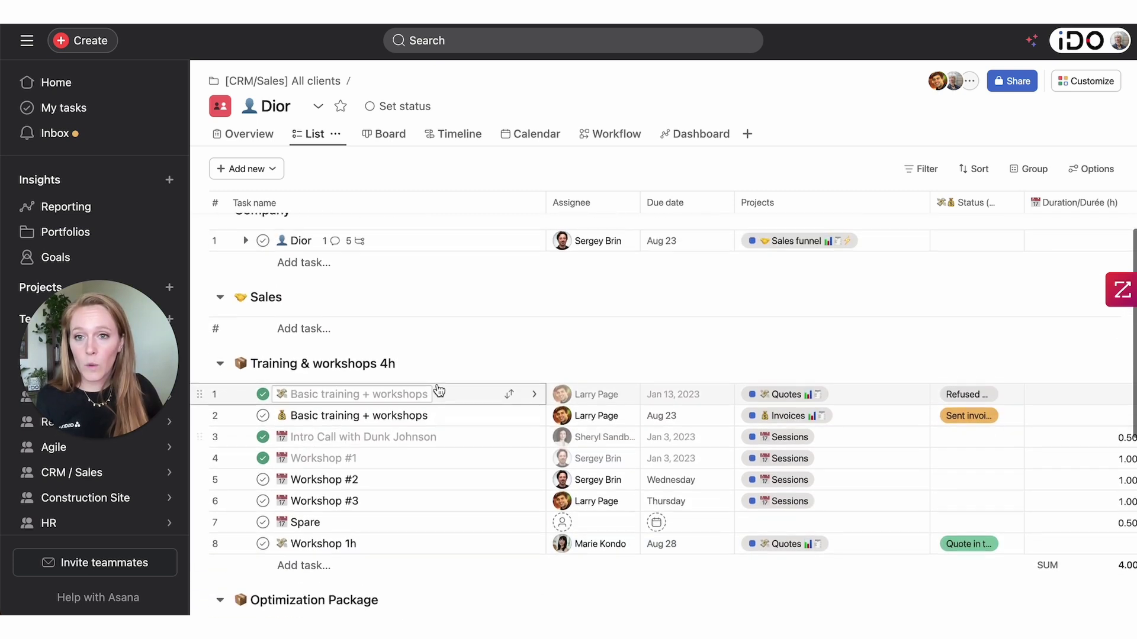
pyautogui.scroll(1, 438, 389)
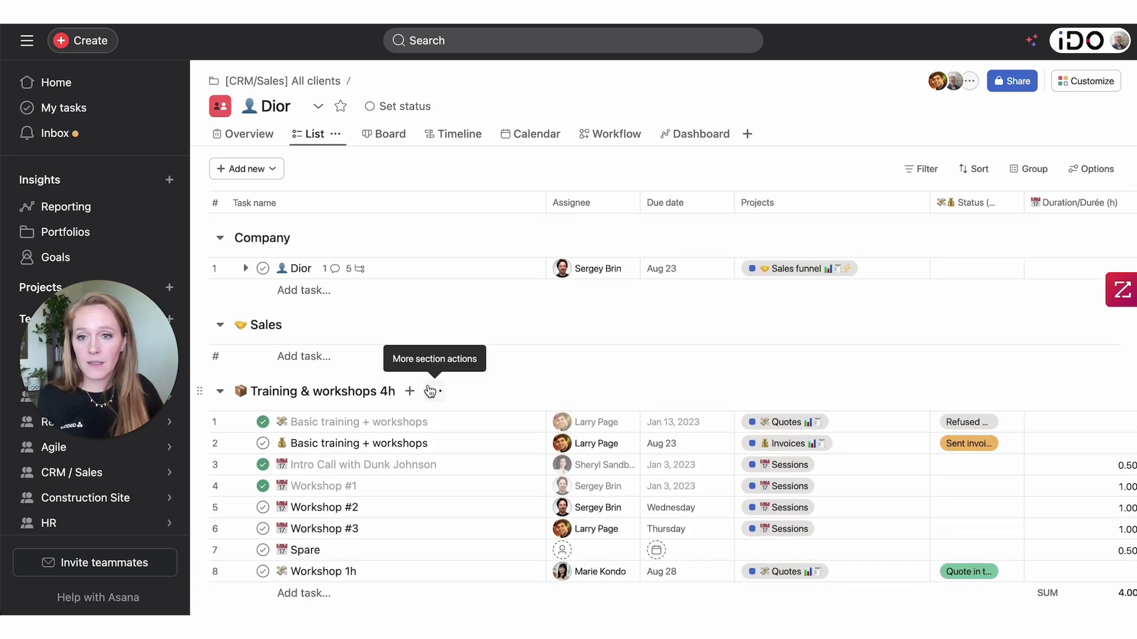
pyautogui.scroll(-4, 352, 337)
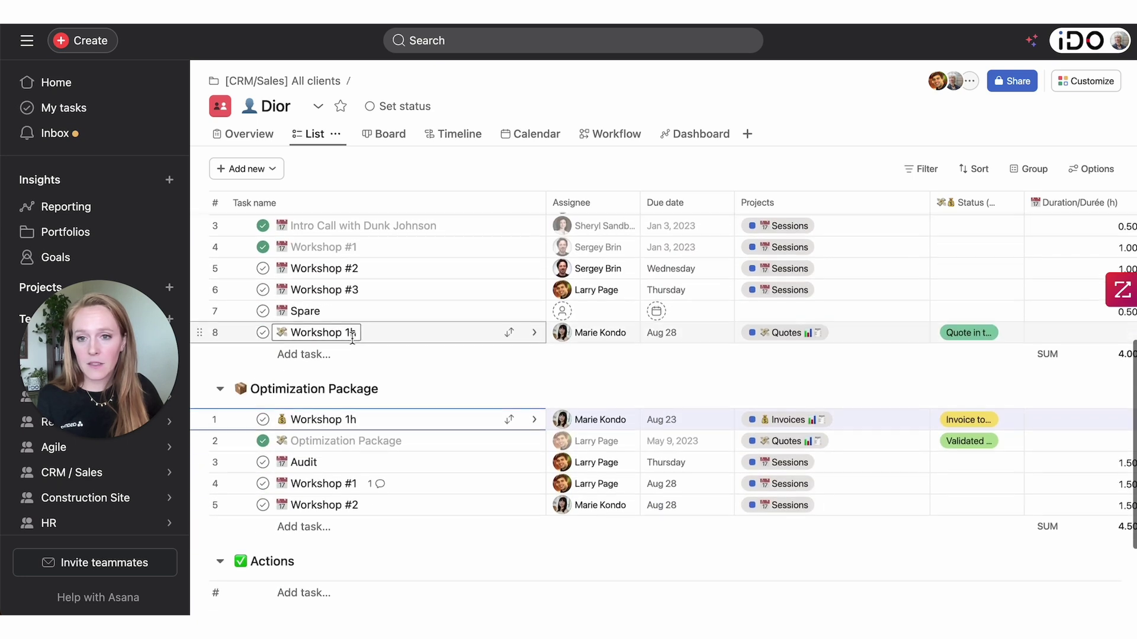
# Step: Add a task named "Offer free session" to the Dior project's Actions section and mark it as an approval
pyautogui.scroll(-3, 353, 337)
pyautogui.click(299, 468)
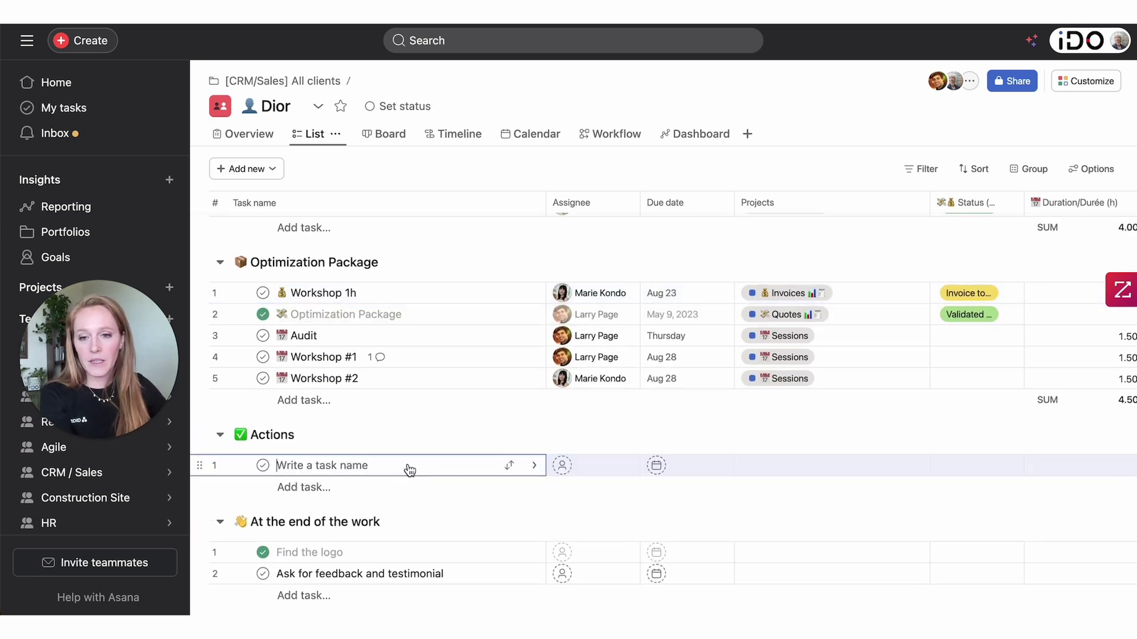
pyautogui.write('Offer free session')
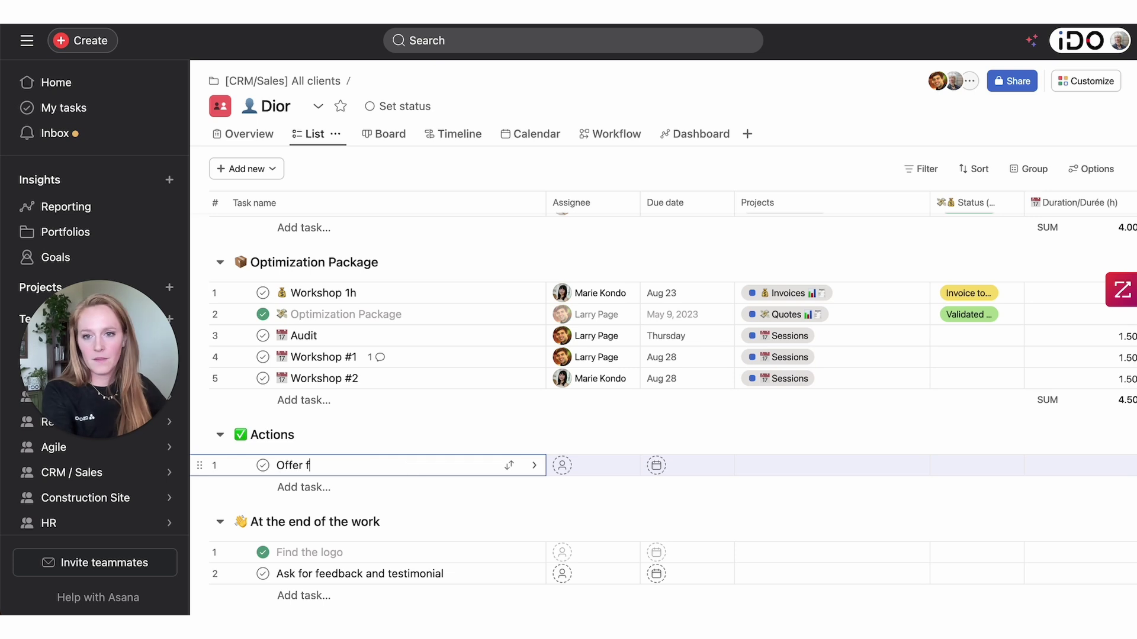
pyautogui.rightClick(407, 465)
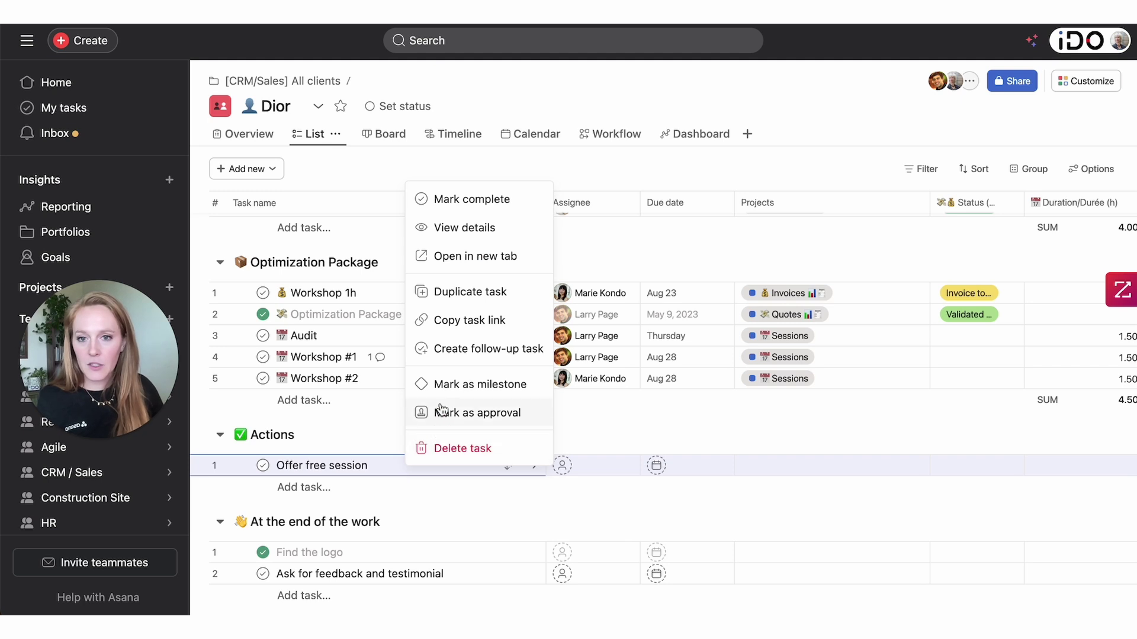
pyautogui.click(443, 413)
# Step: Open the "Offer free session" approval and assign it to Sheryl Sandberg
pyautogui.click(432, 468)
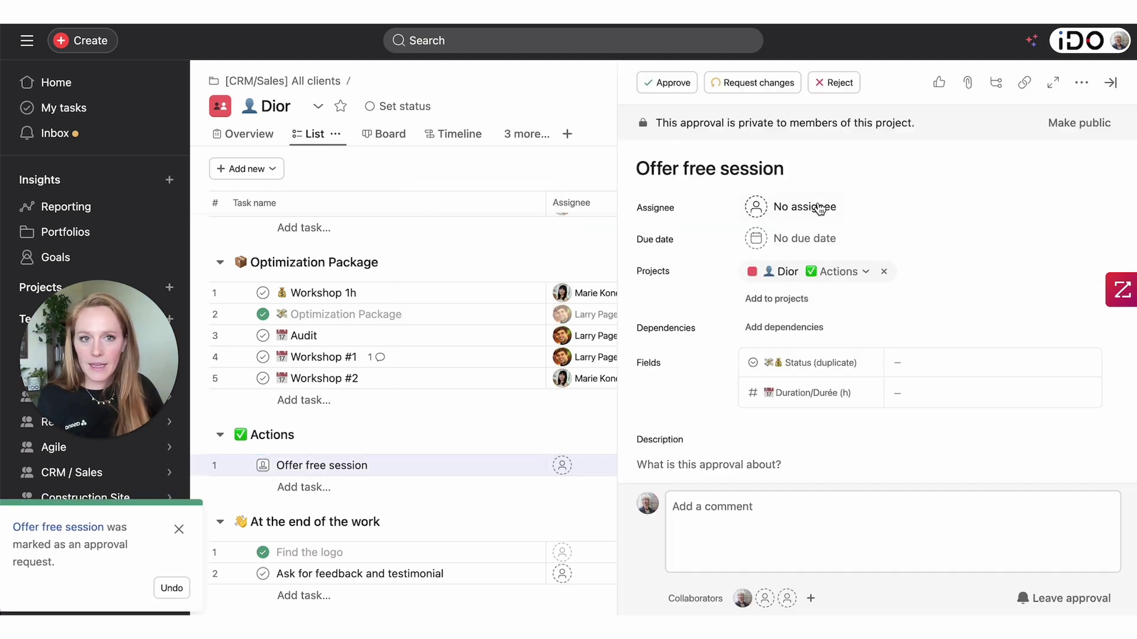
pyautogui.click(800, 207)
pyautogui.write('sher')
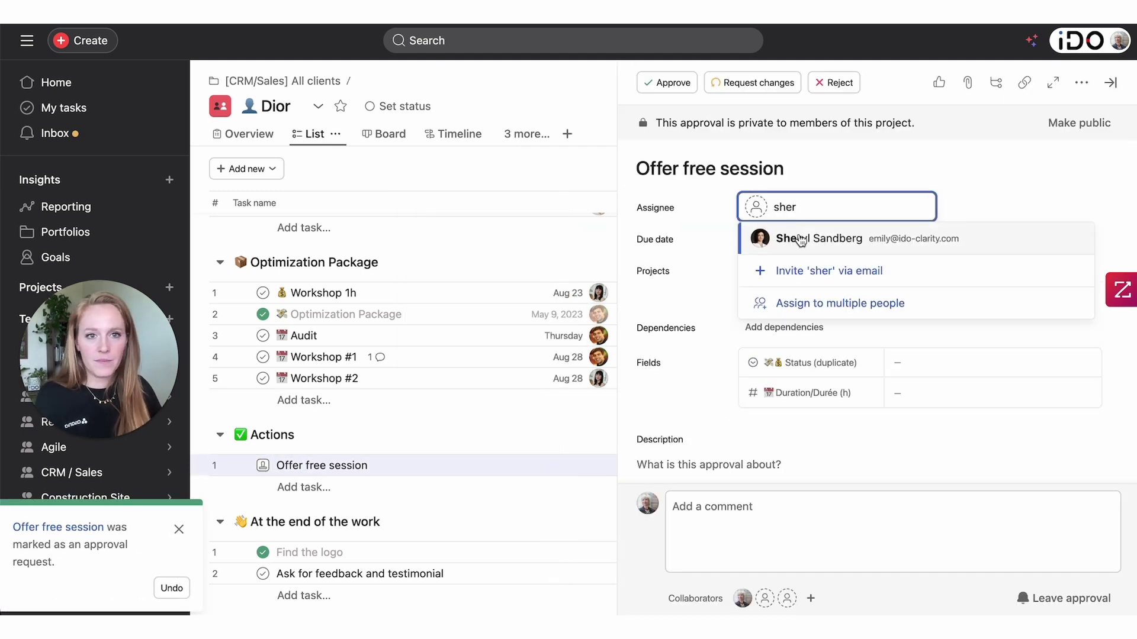
pyautogui.click(799, 242)
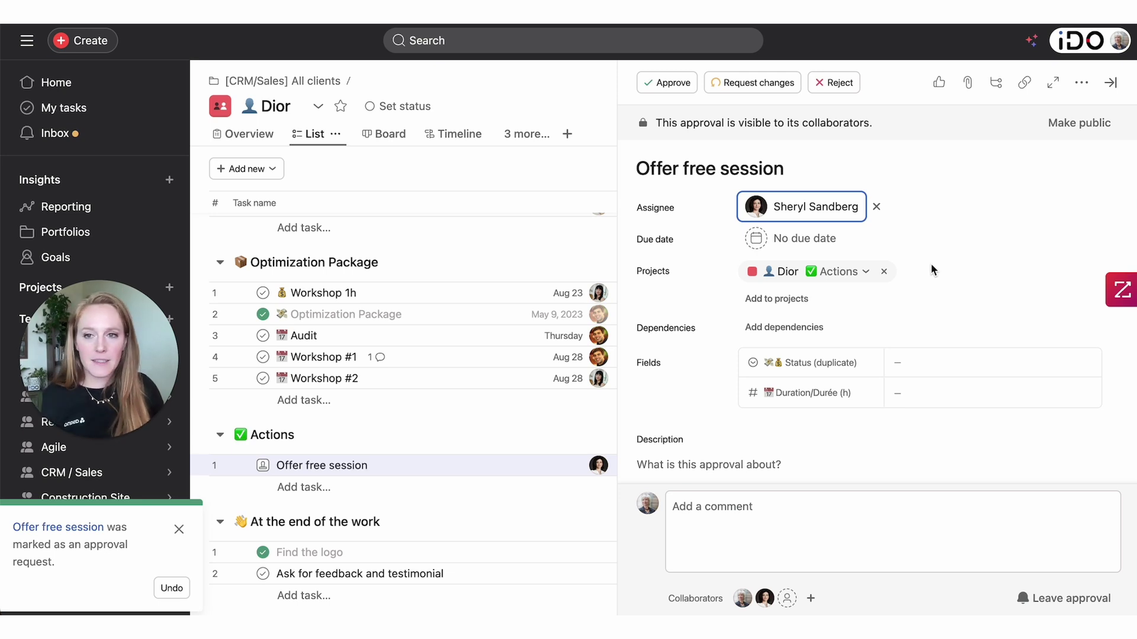
# Step: Check the description area of the "Offer free session" request and approve the request
pyautogui.scroll(-2, 888, 284)
pyautogui.click(675, 352)
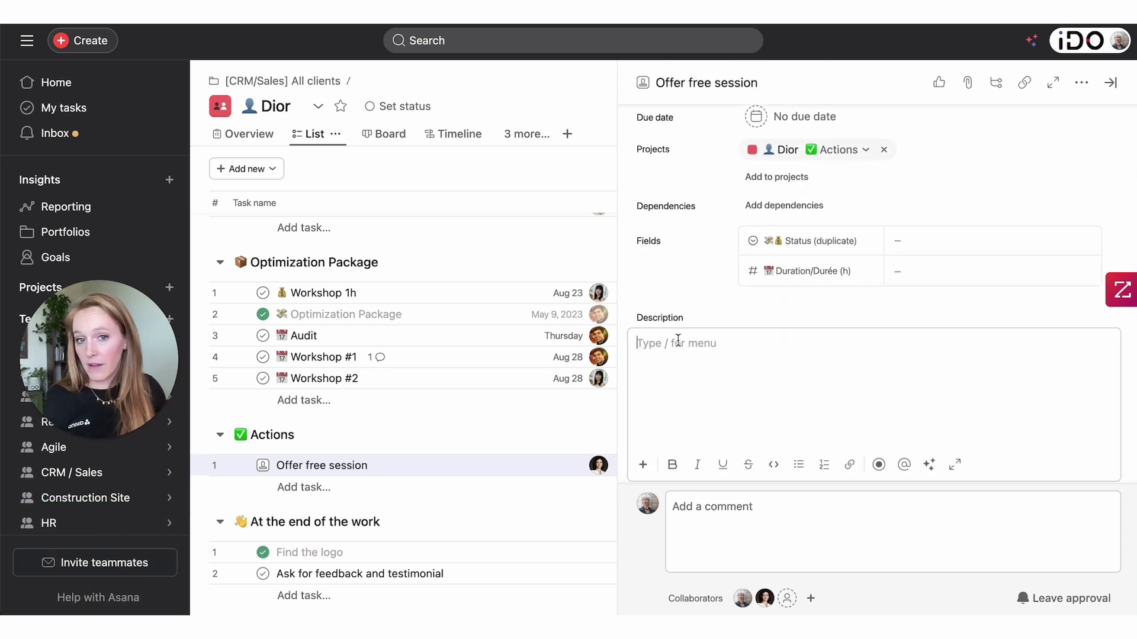
pyautogui.scroll(3, 766, 344)
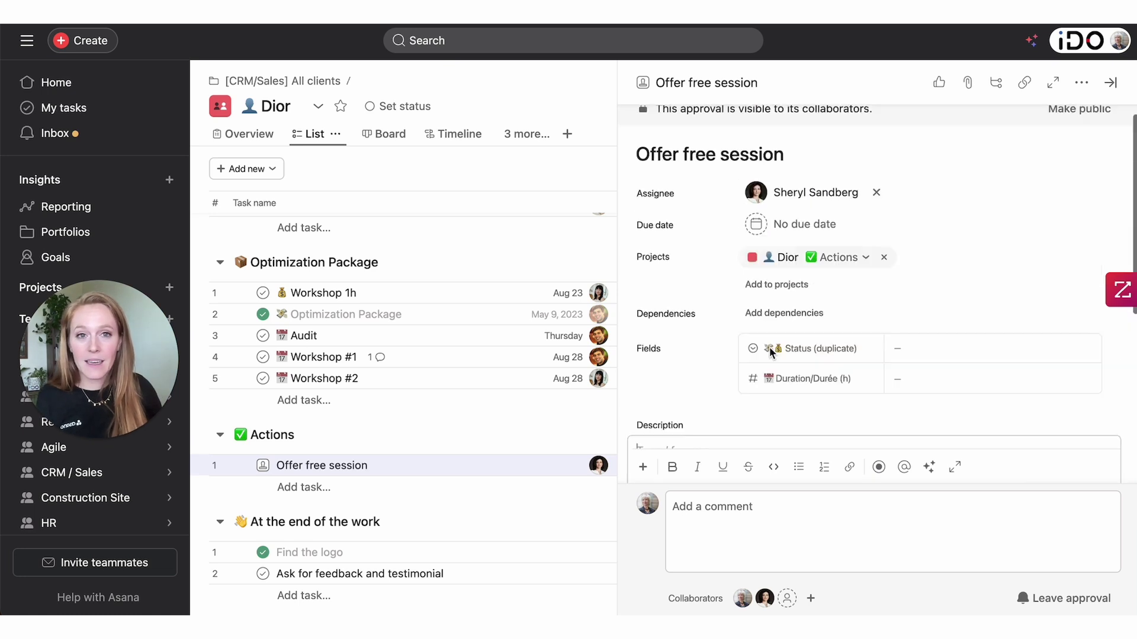
pyautogui.click(657, 84)
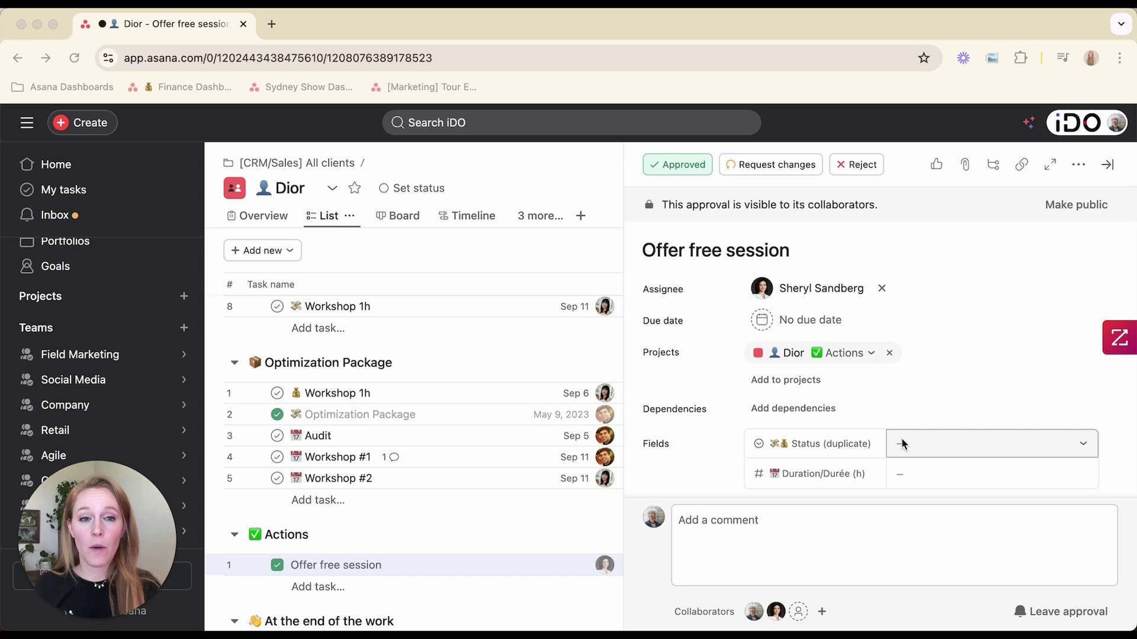
# Step: Mention the Dior project's Audit task in the description of the "Offer free session" approval
pyautogui.scroll(-1, 971, 267)
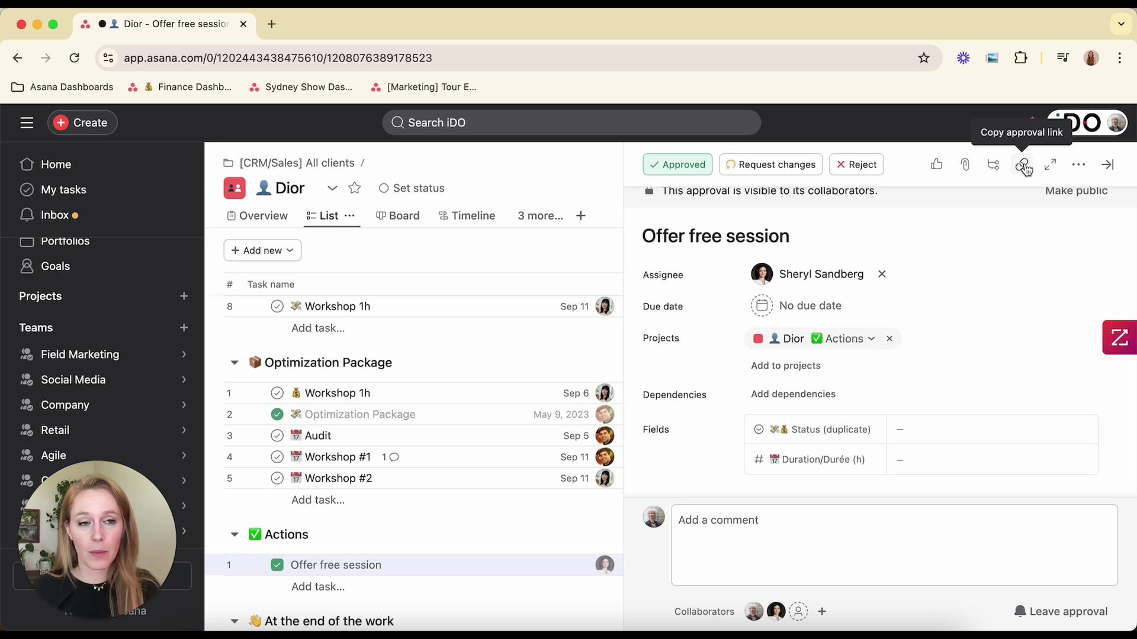
pyautogui.scroll(-2, 982, 191)
pyautogui.scroll(-2, 983, 197)
pyautogui.scroll(-2, 708, 479)
pyautogui.click(711, 415)
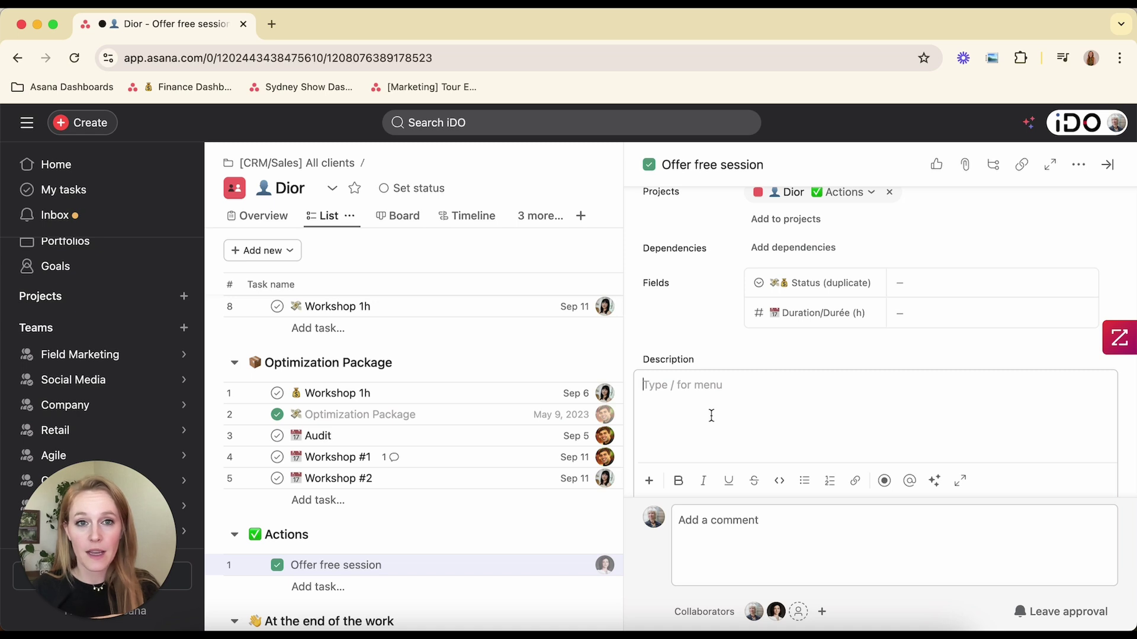
pyautogui.scroll(5, 778, 351)
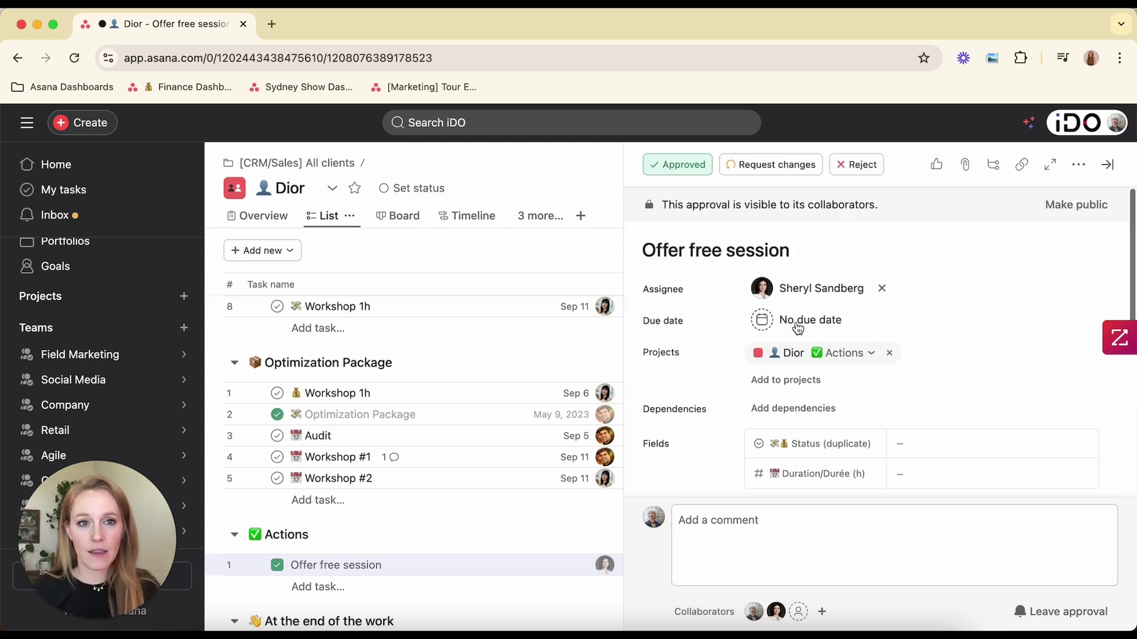
pyautogui.scroll(-4, 721, 399)
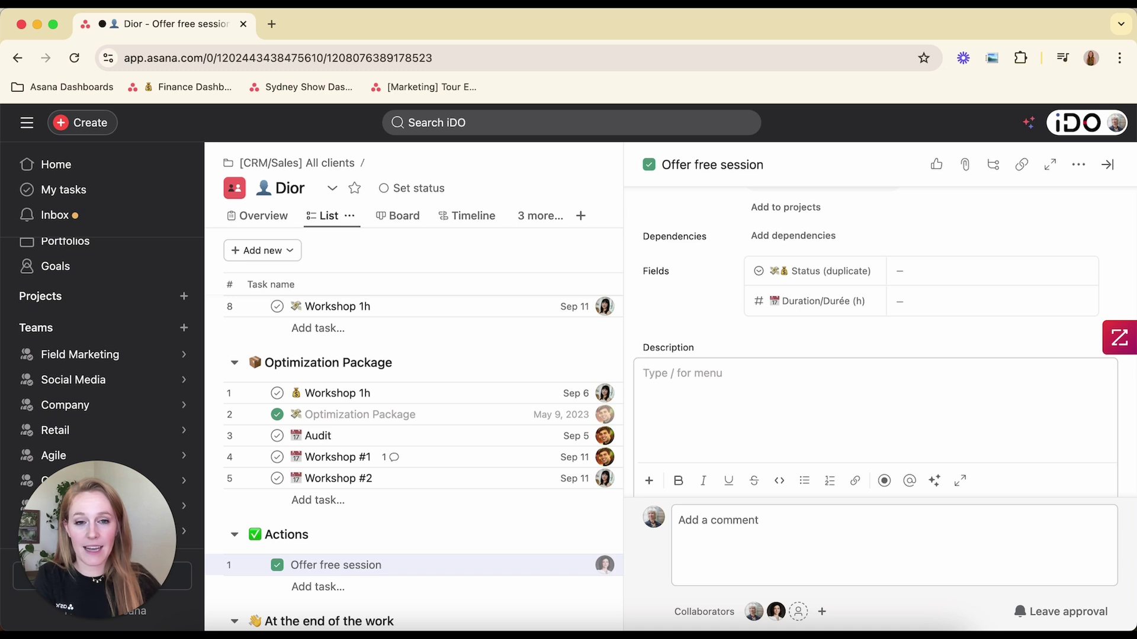
pyautogui.write('@audit')
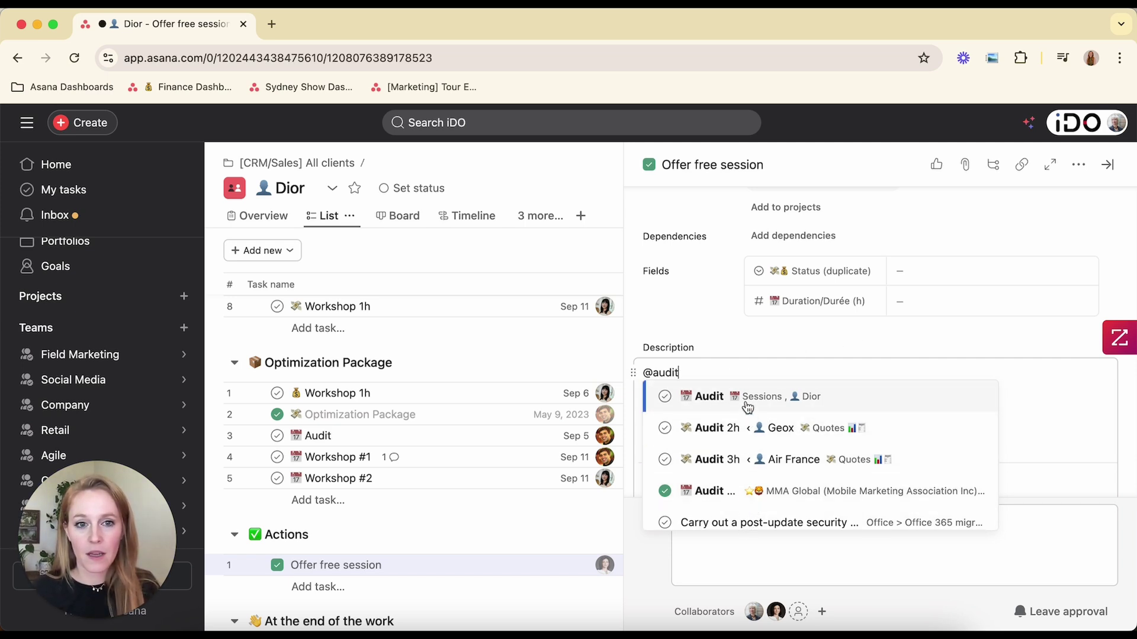
pyautogui.click(806, 402)
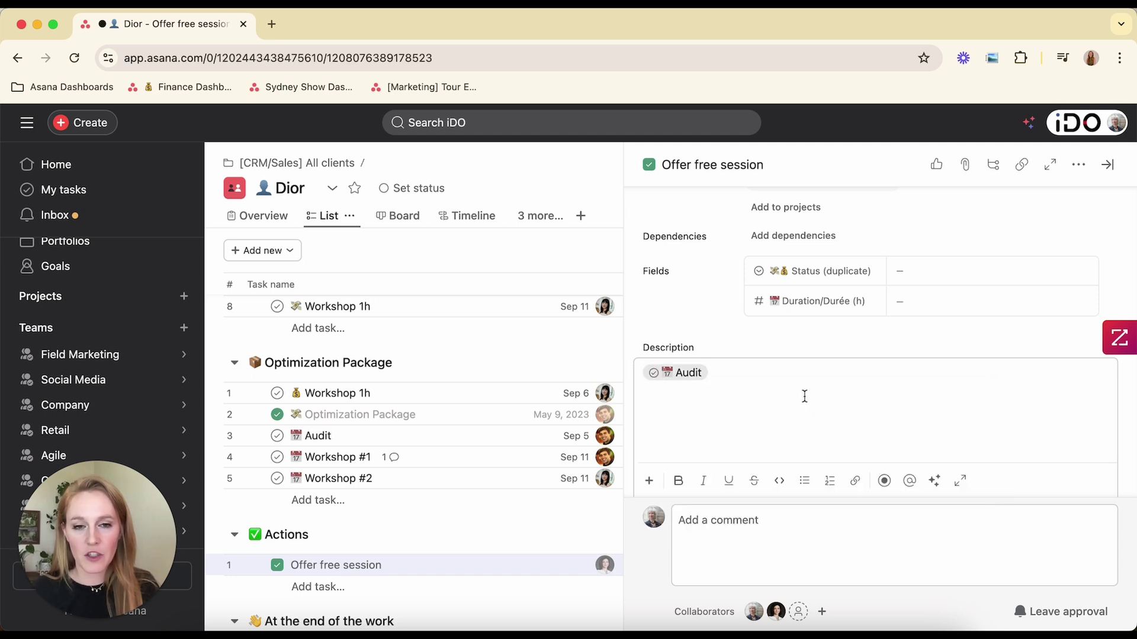
# Step: Add links to the "[Marketing] Tour Events" portfolio and the Marketing Dashboard on new lines below the Audit mention
pyautogui.press('Return')
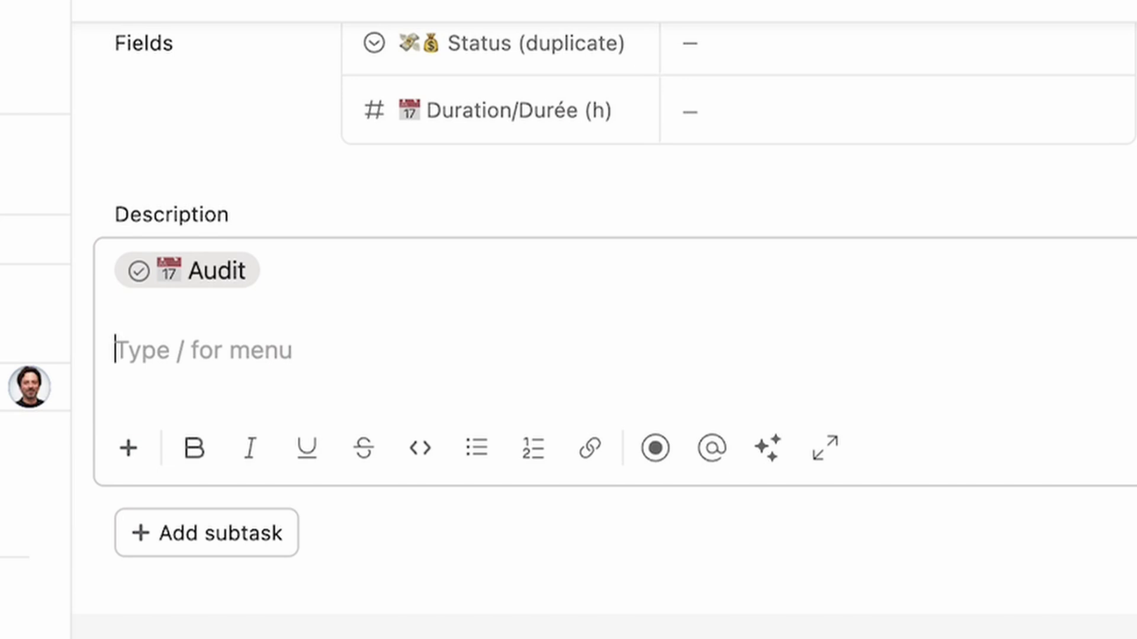
pyautogui.write('@')
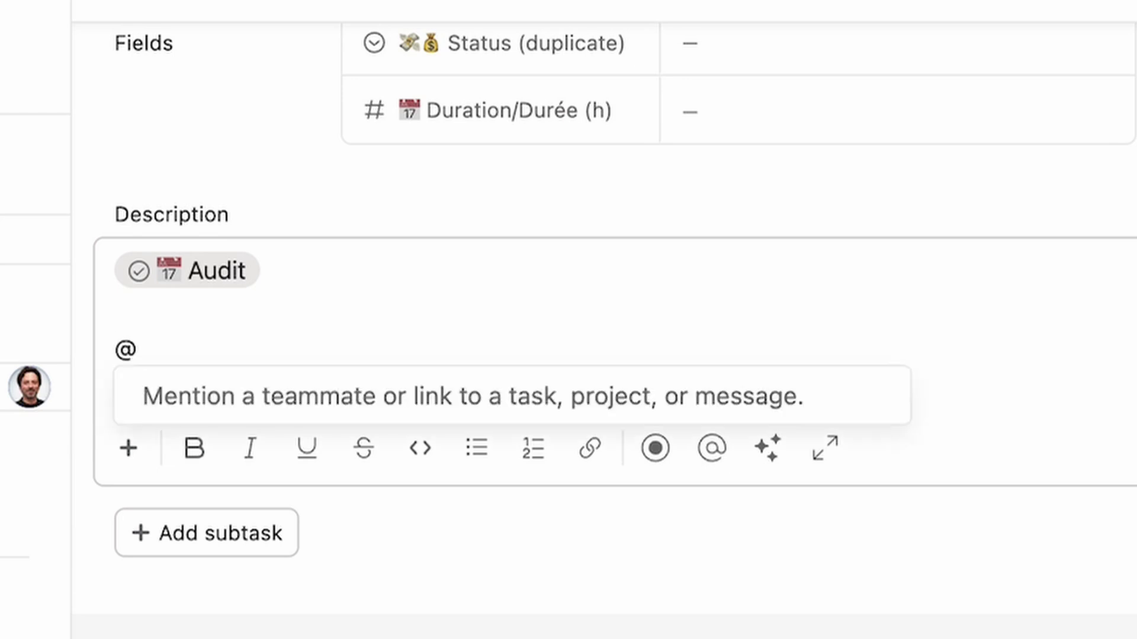
pyautogui.write('[Marketing] Tour Events')
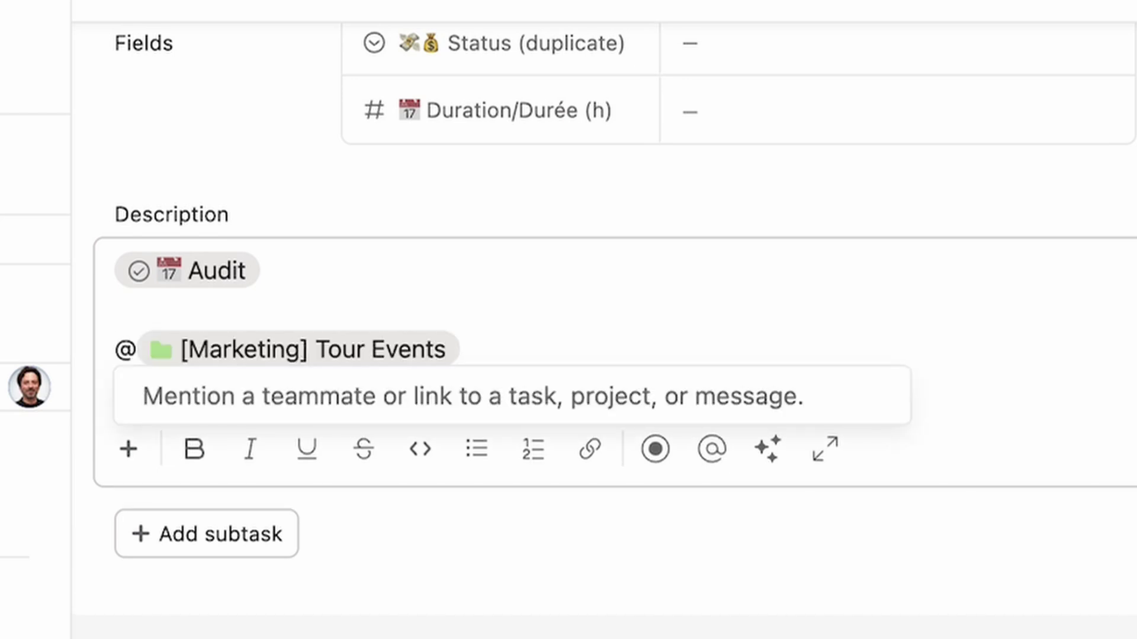
pyautogui.press('Return')
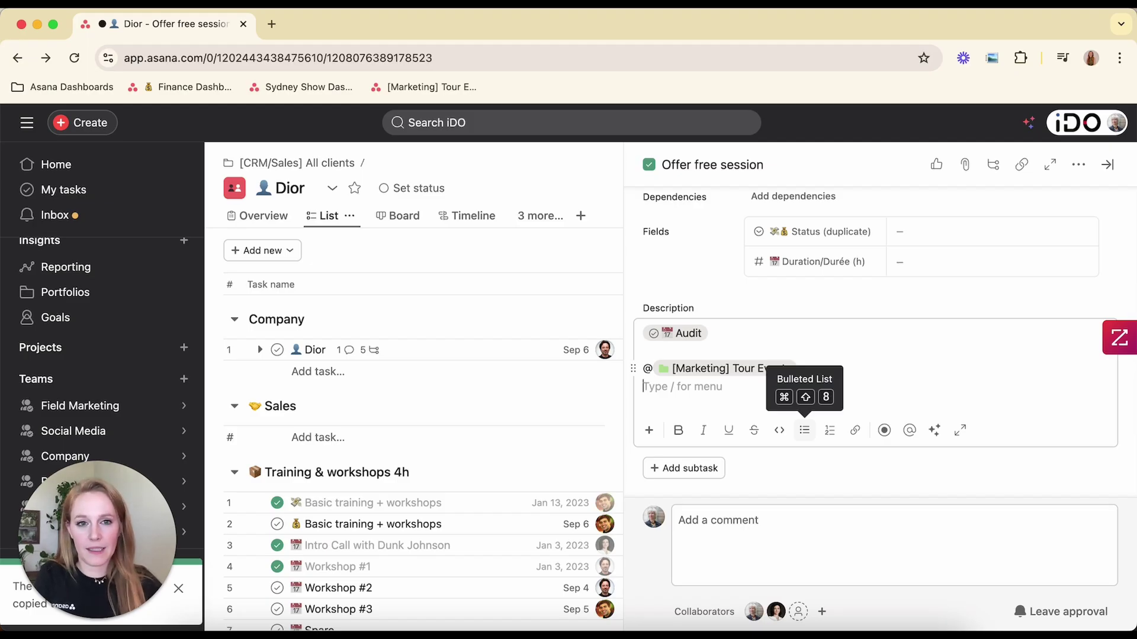
pyautogui.press('super+v')
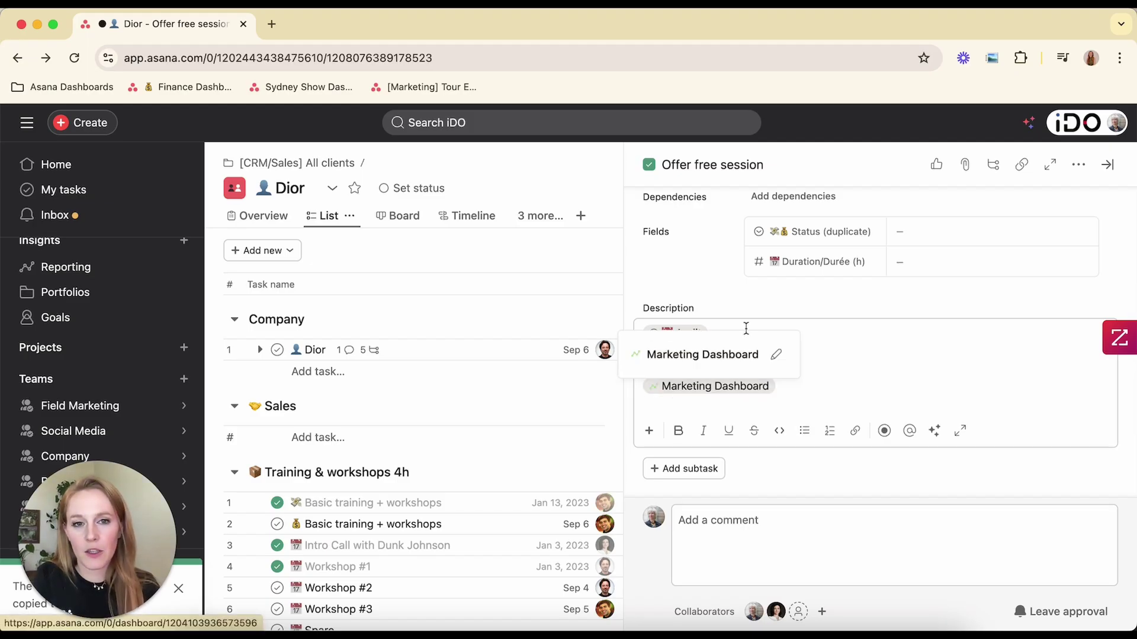
pyautogui.moveTo(674, 335)
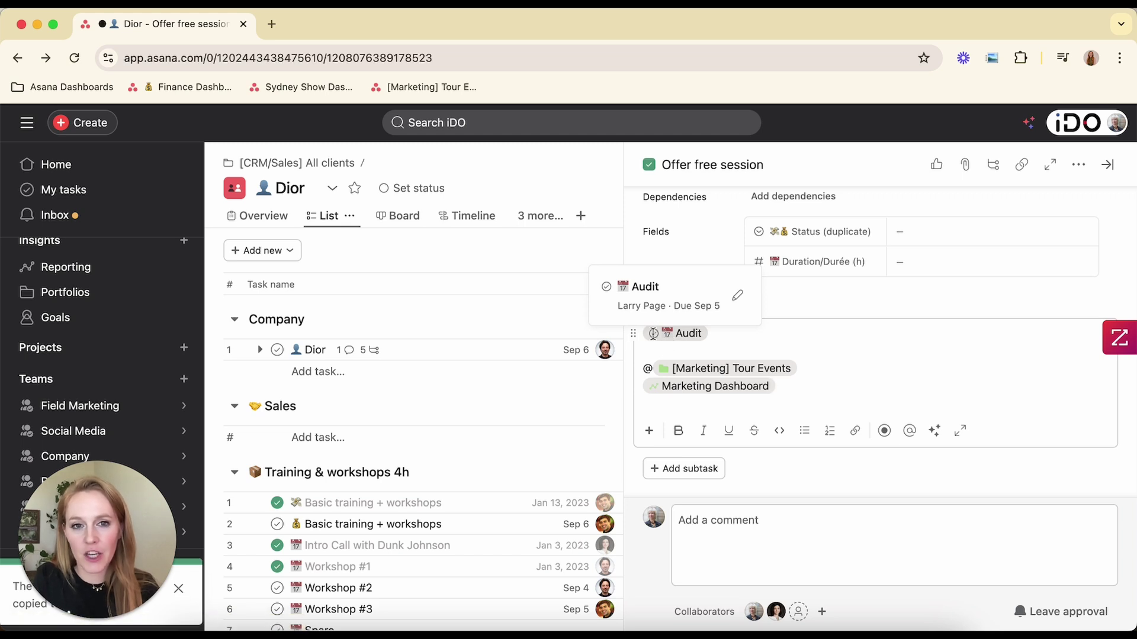
pyautogui.moveTo(660, 373)
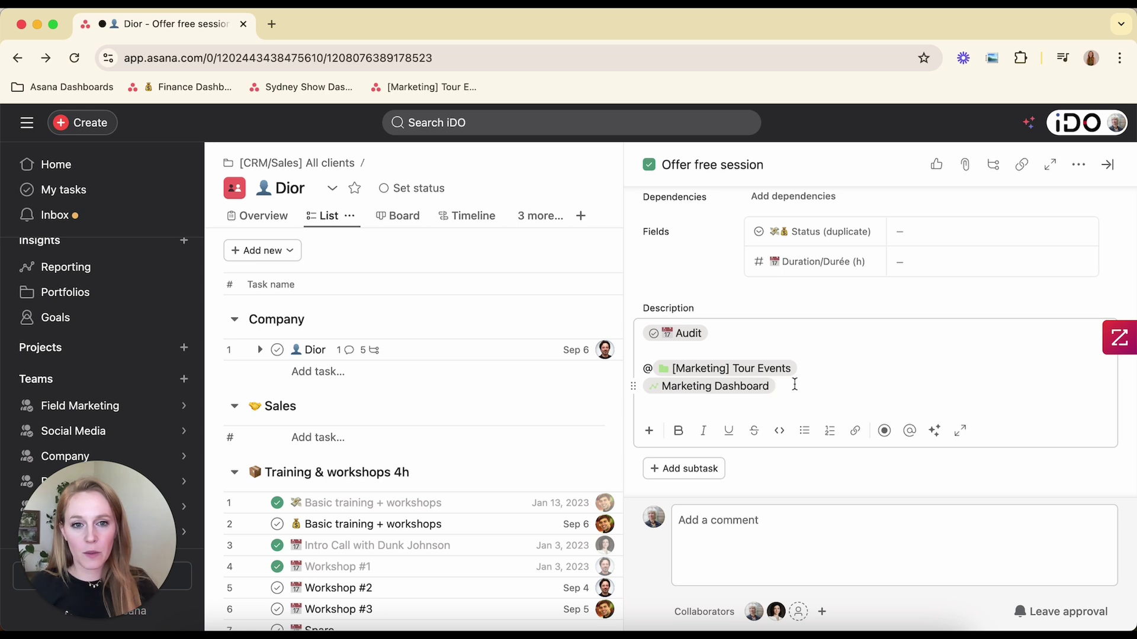
pyautogui.click(744, 515)
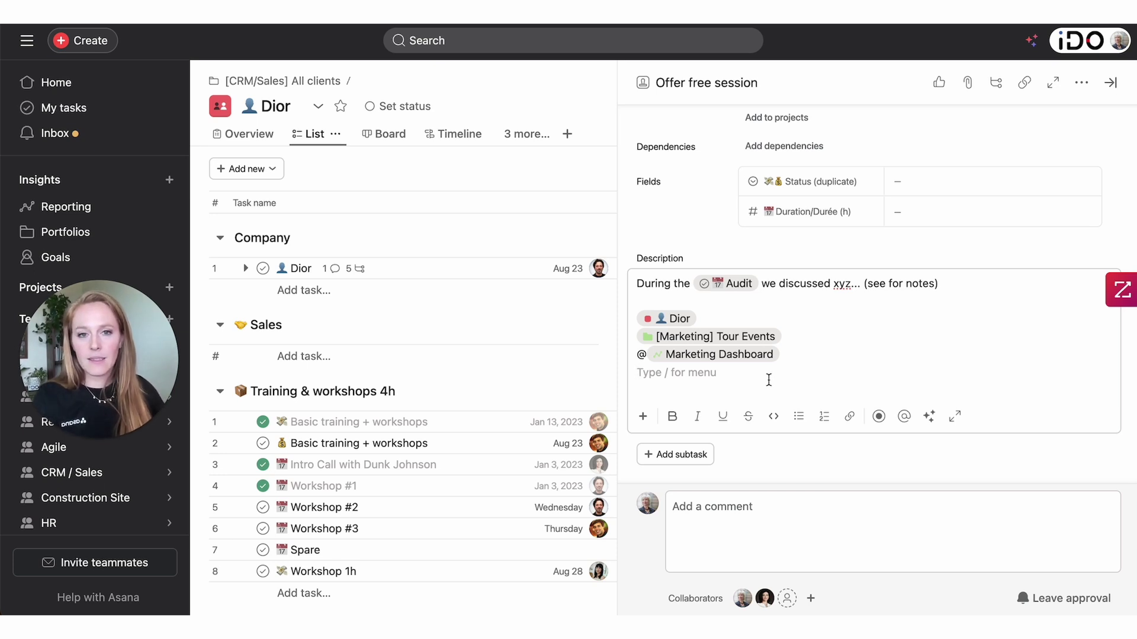
# Step: Add a "Workshop" line to the description, set apart by blank lines below the Marketing Dashboard link
pyautogui.scroll(2, 760, 379)
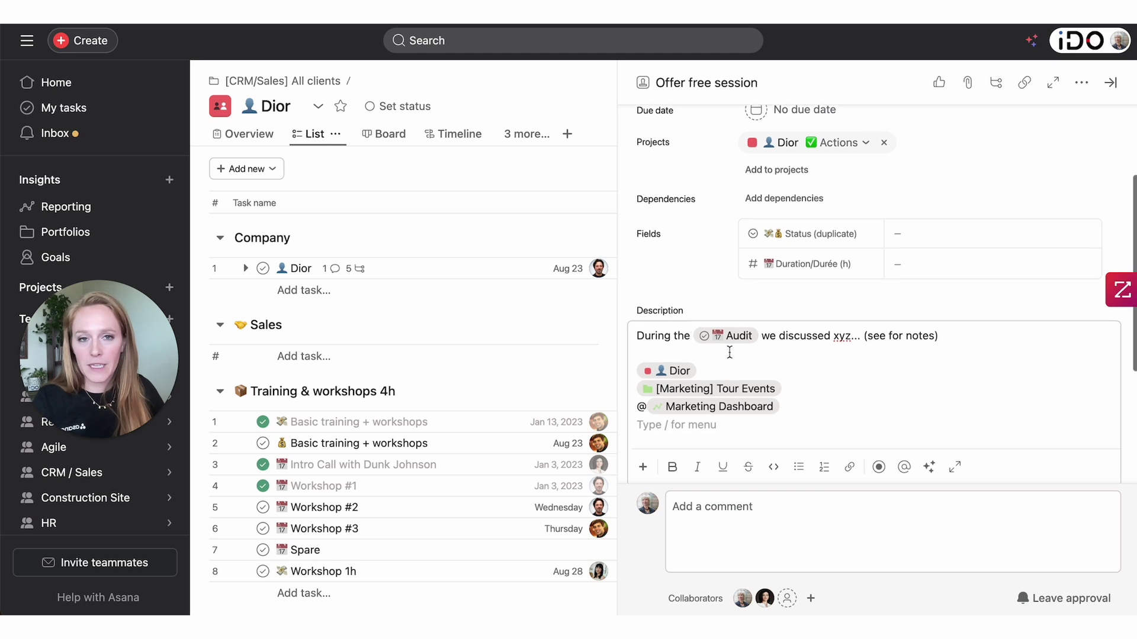
pyautogui.scroll(-3, 735, 376)
pyautogui.press('Return')
pyautogui.press('Return')
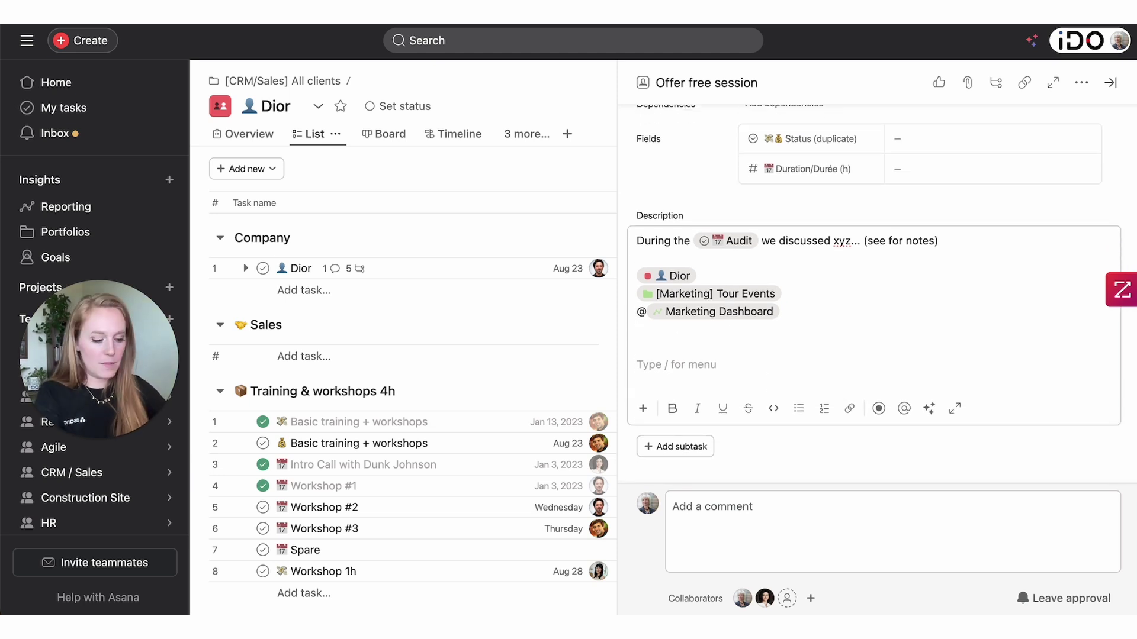
pyautogui.write('Workshop')
pyautogui.press('Return')
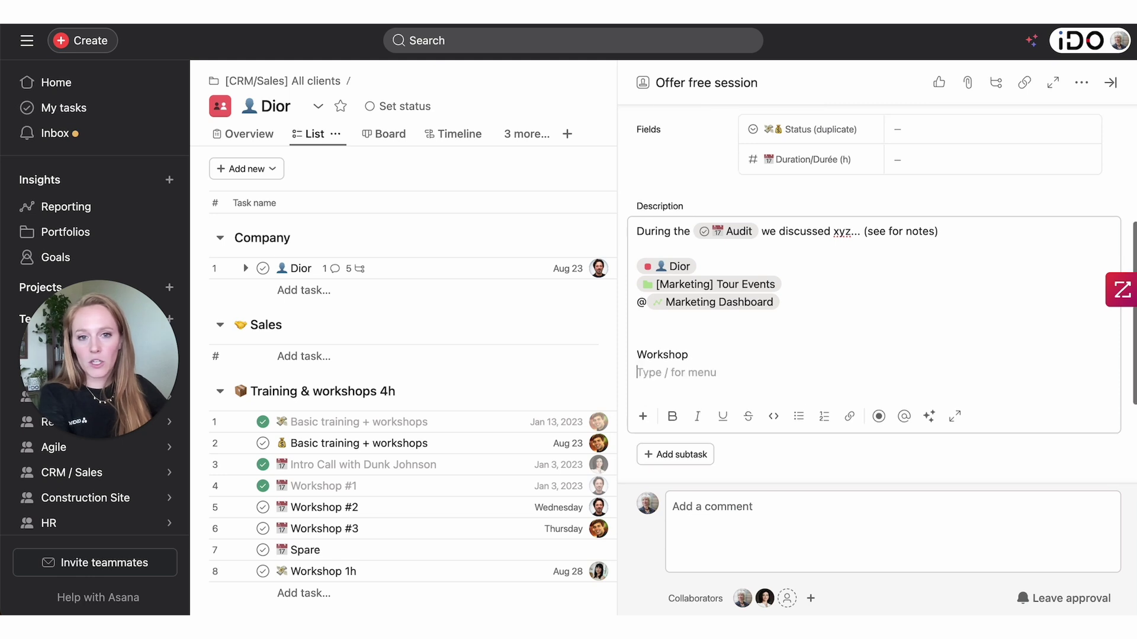
# Step: Add the lines "Workshop #2" and "Q&A" below the "Workshop" line in the approval's description
pyautogui.write('Workshop')
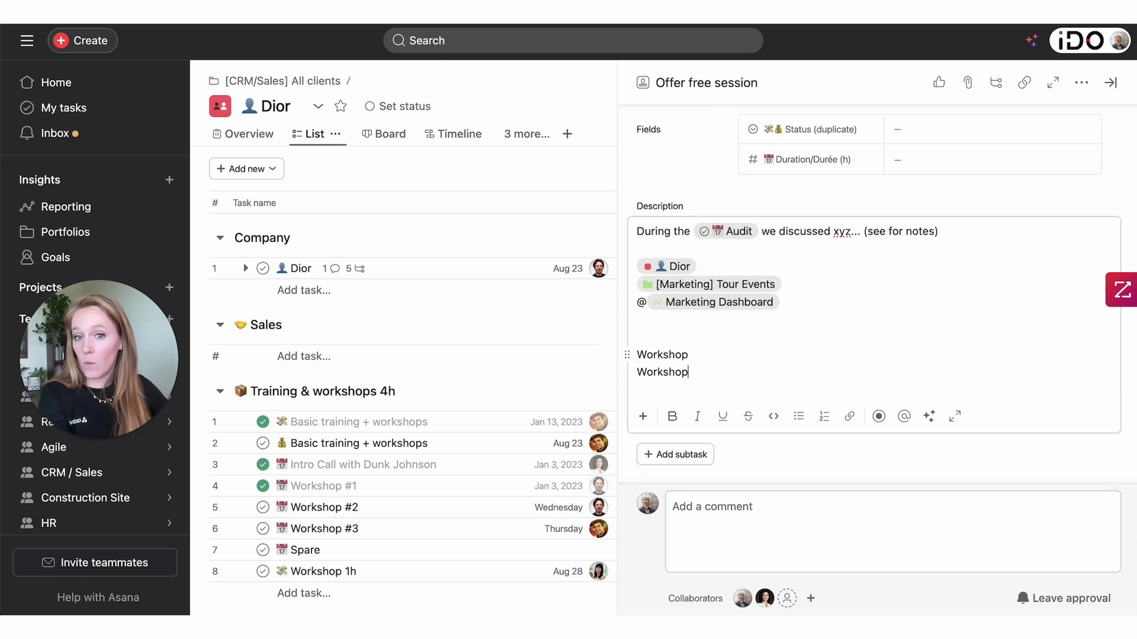
pyautogui.write(' #2')
pyautogui.press('Return')
pyautogui.write('Q')
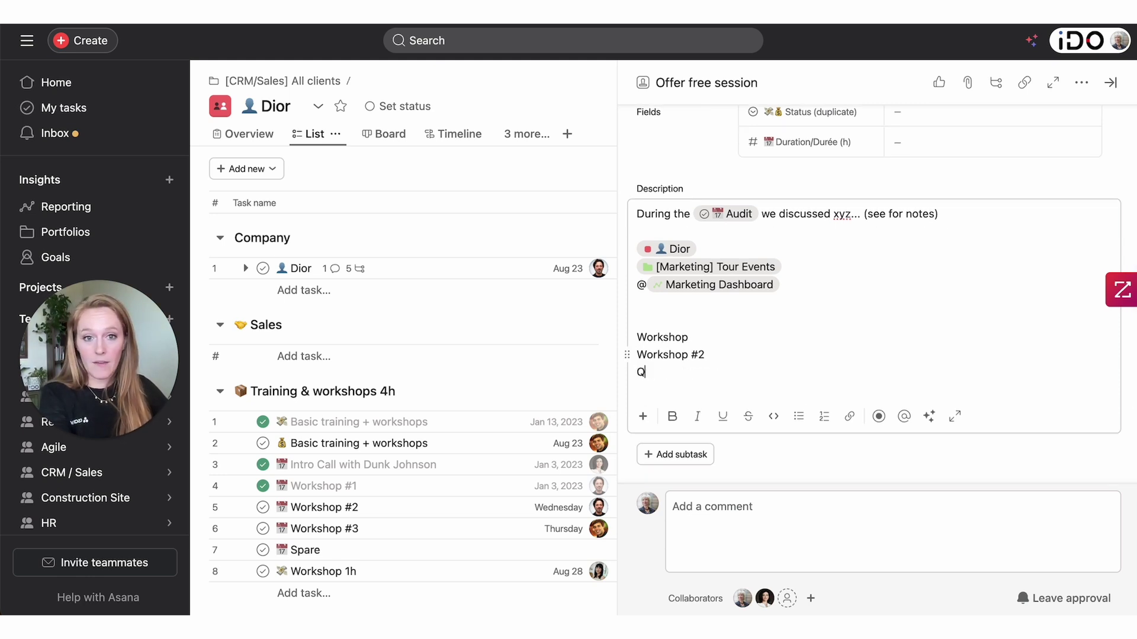
pyautogui.write('&Q')
pyautogui.press('BackSpace')
pyautogui.write('A')
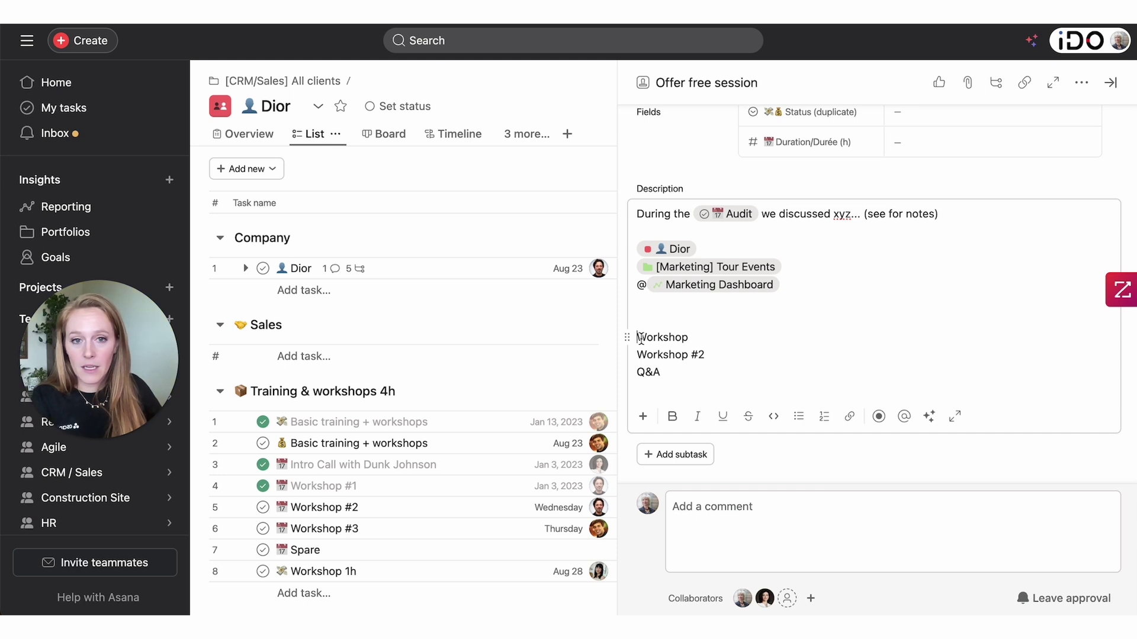
# Step: Convert the three description lines "Workshop", "Workshop #2" and "Q&A" into subtasks of the approval
pyautogui.moveTo(636, 335); pyautogui.dragTo(665, 374)
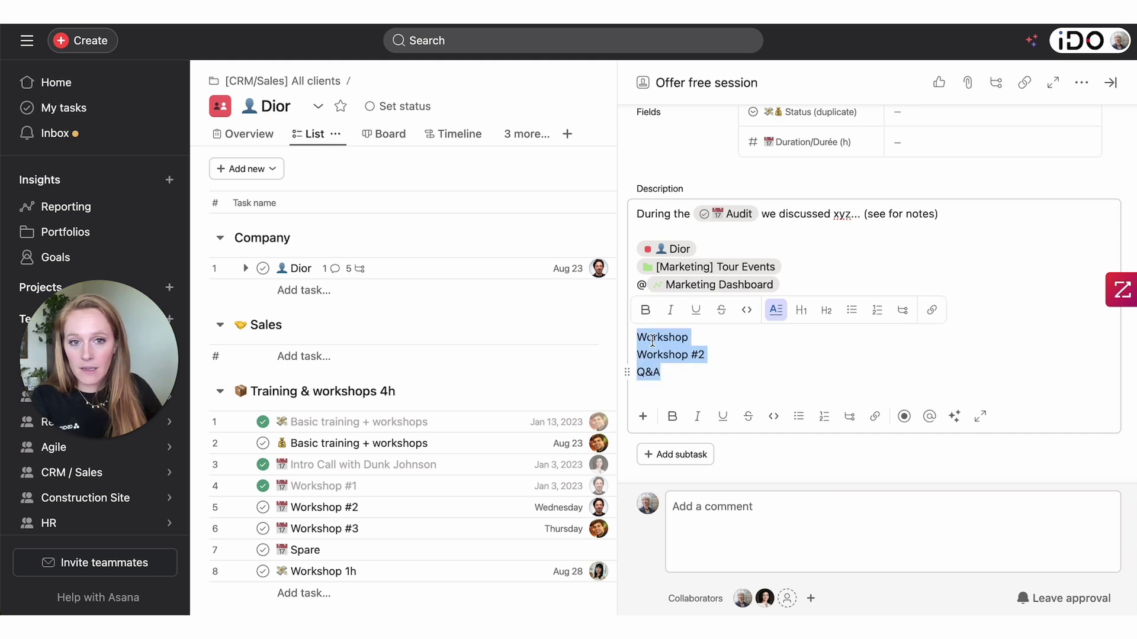
pyautogui.click(901, 316)
pyautogui.click(743, 360)
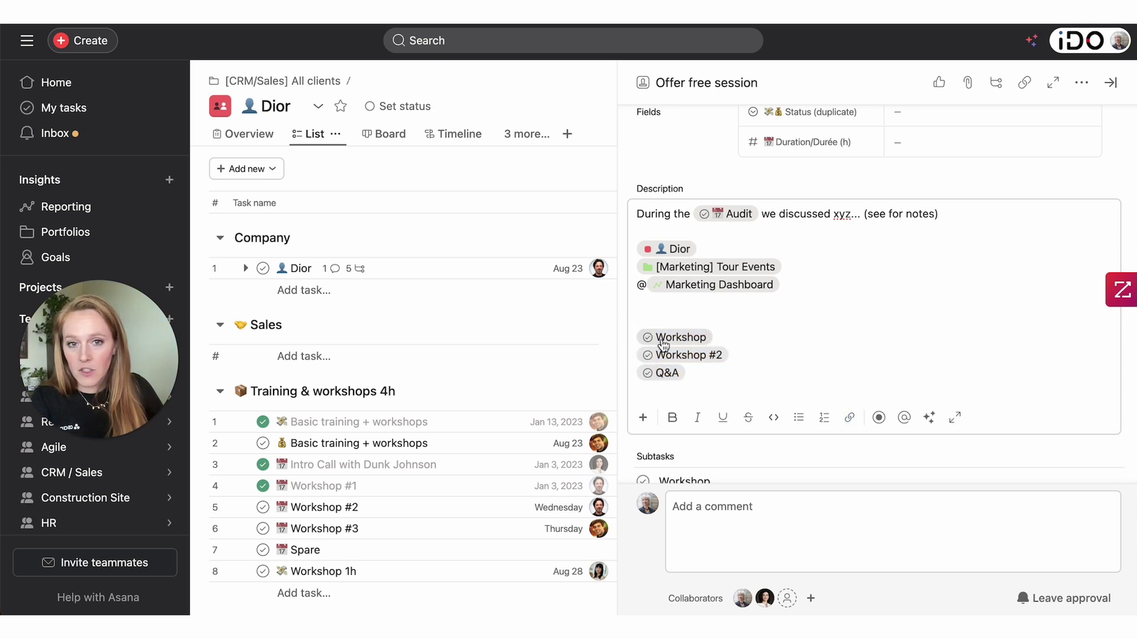
pyautogui.scroll(-3, 669, 356)
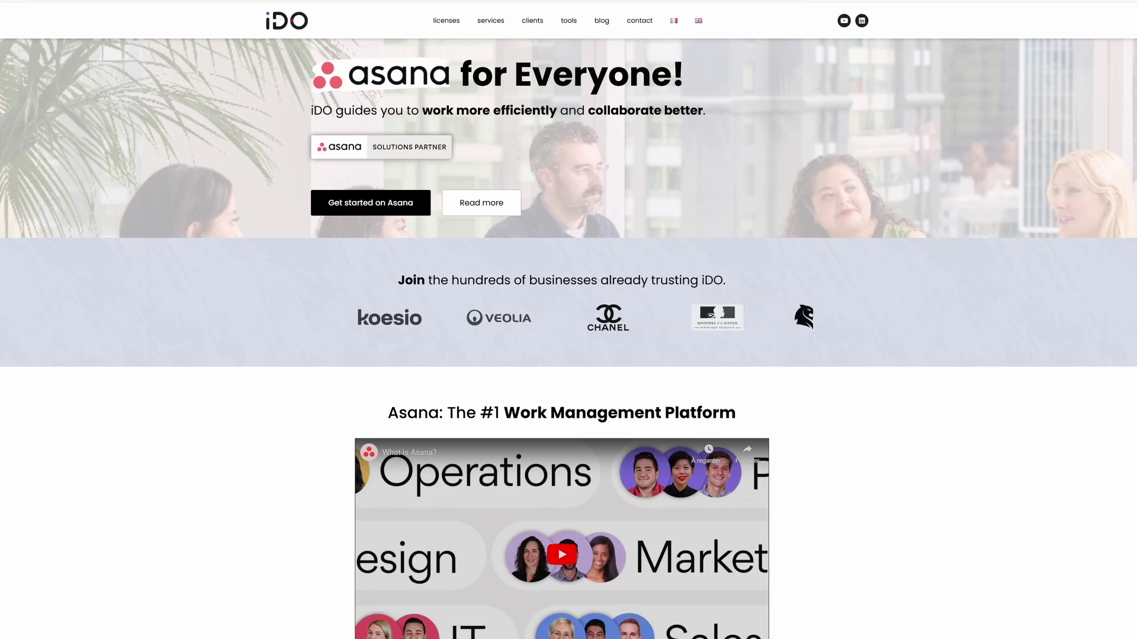
pyautogui.scroll(-2, 569, 338)
pyautogui.scroll(-2, 569, 337)
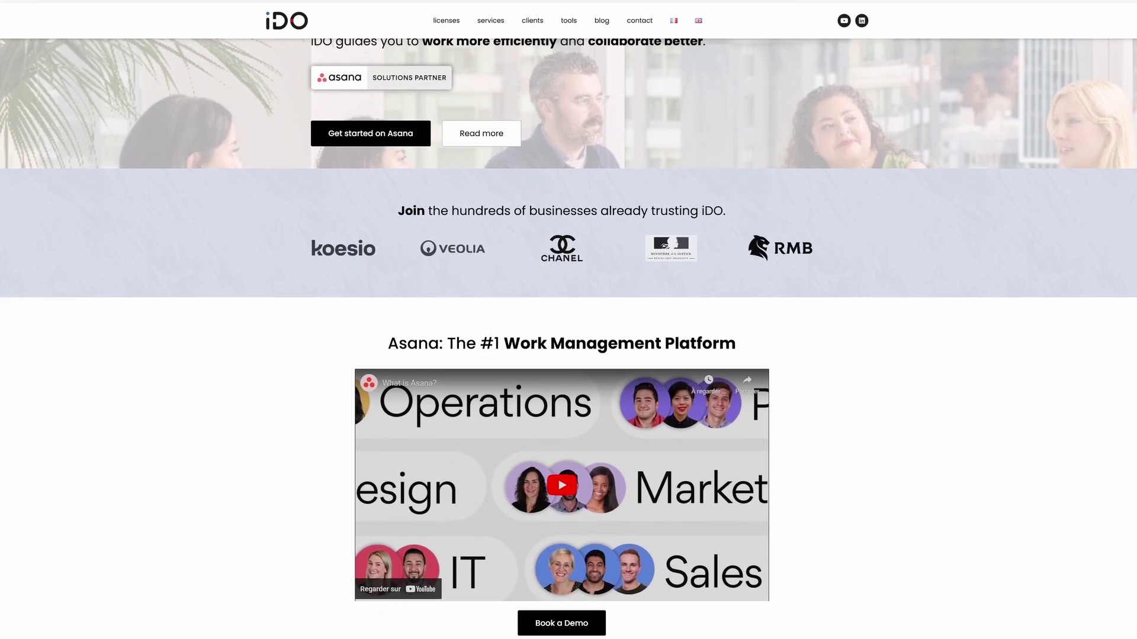
pyautogui.scroll(-2, 568, 337)
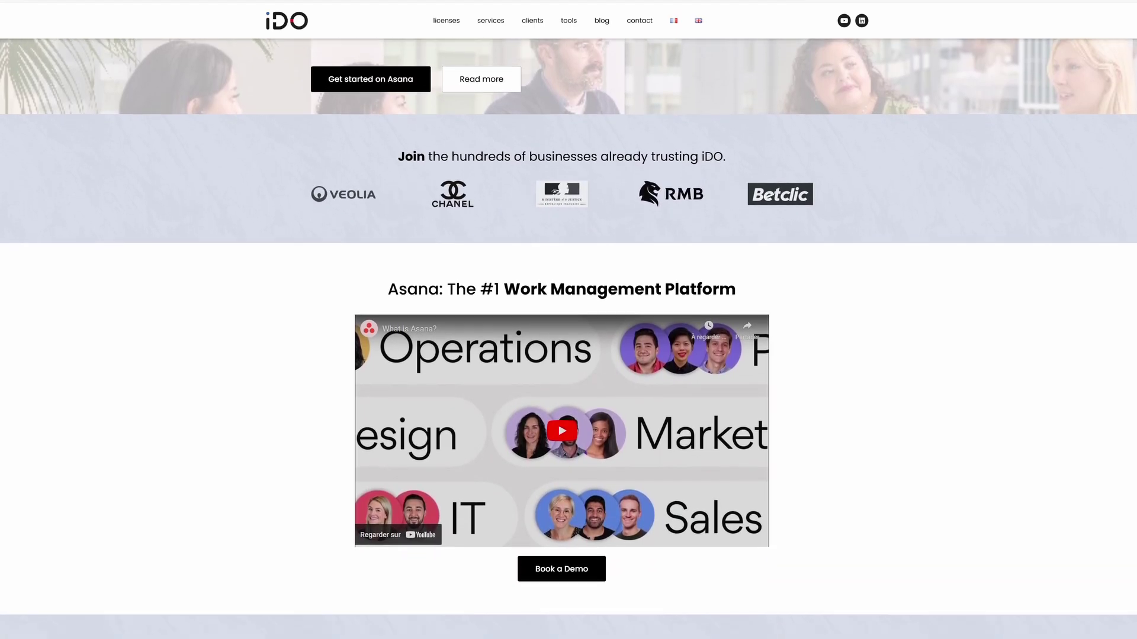
pyautogui.scroll(-1, 568, 336)
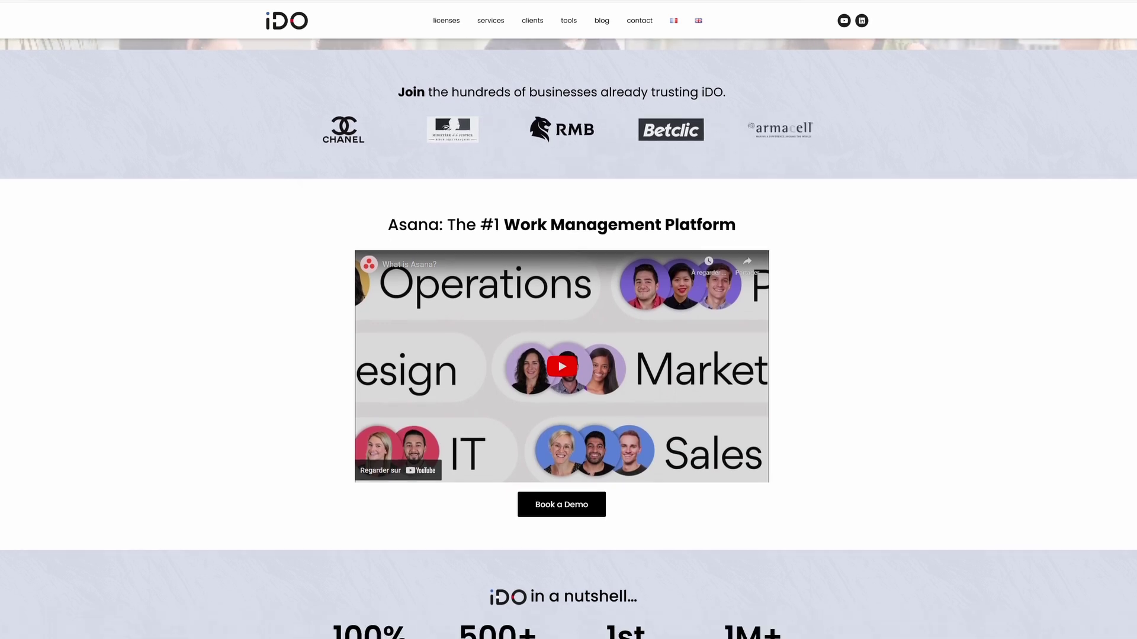